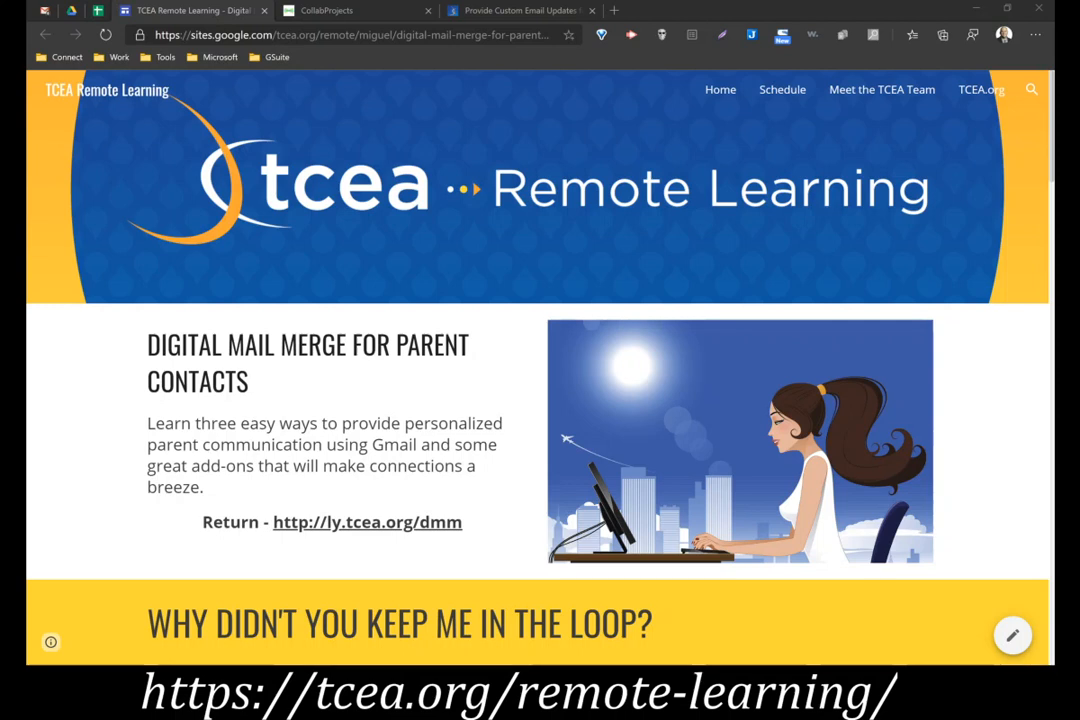
Read the digital mail merge page from its introduction down to the Yet Another Mail Merge (YAMM) section
{"action": "scroll", "coordinate": [657, 557], "scroll_direction": "down", "scroll_amount": 5}
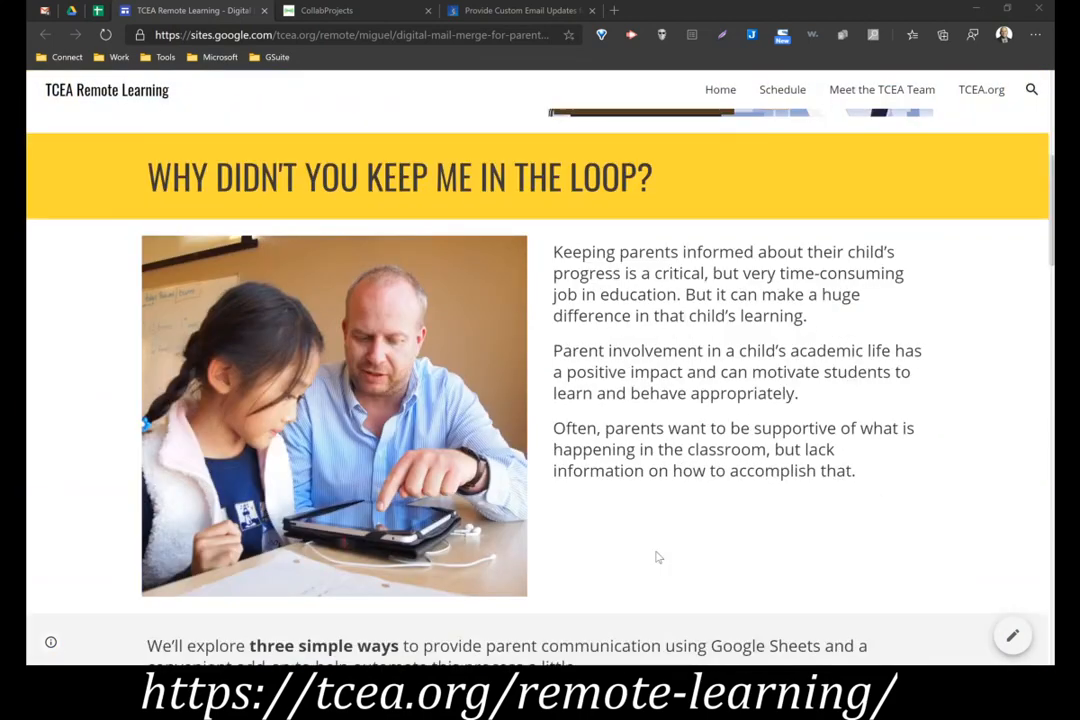
{"action": "scroll", "coordinate": [657, 557], "scroll_direction": "down", "scroll_amount": 1}
{"action": "scroll", "coordinate": [658, 557], "scroll_direction": "up", "scroll_amount": 1}
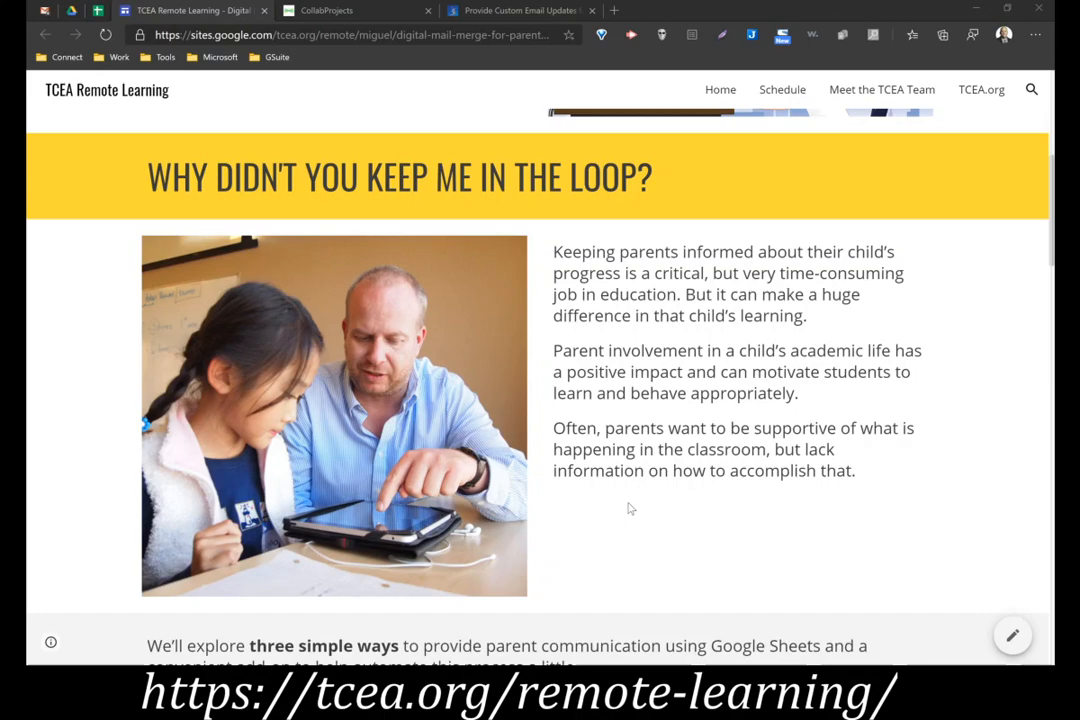
{"action": "scroll", "coordinate": [630, 509], "scroll_direction": "down", "scroll_amount": 2}
{"action": "scroll", "coordinate": [624, 522], "scroll_direction": "down", "scroll_amount": 3}
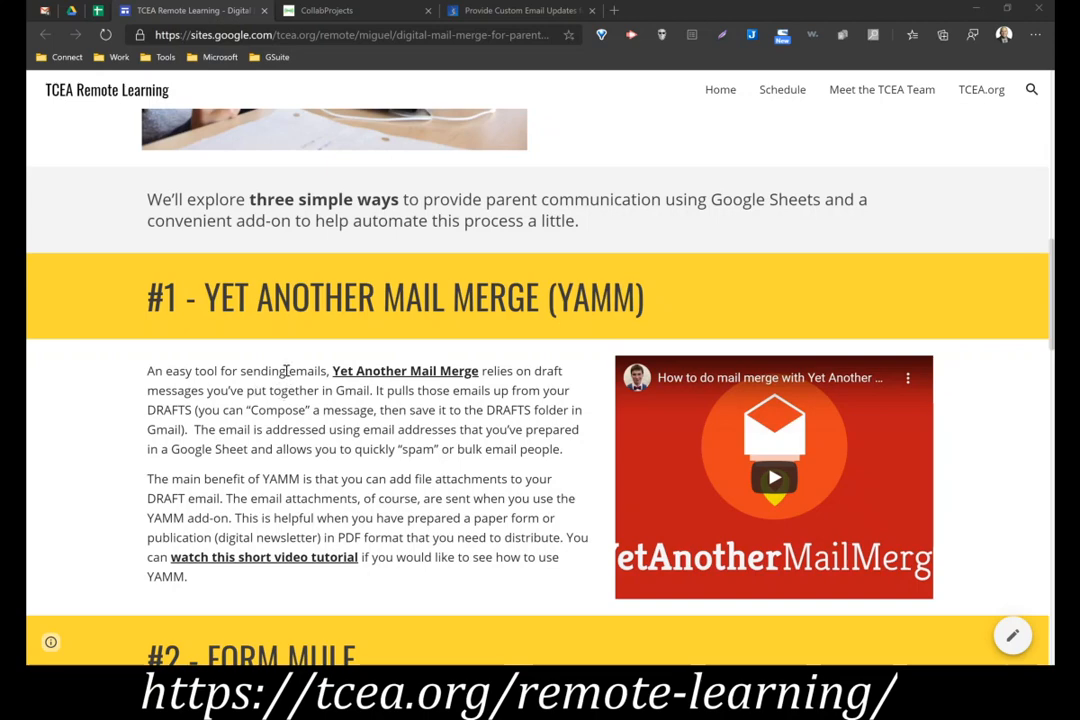
{"action": "scroll", "coordinate": [265, 370], "scroll_direction": "down", "scroll_amount": 1}
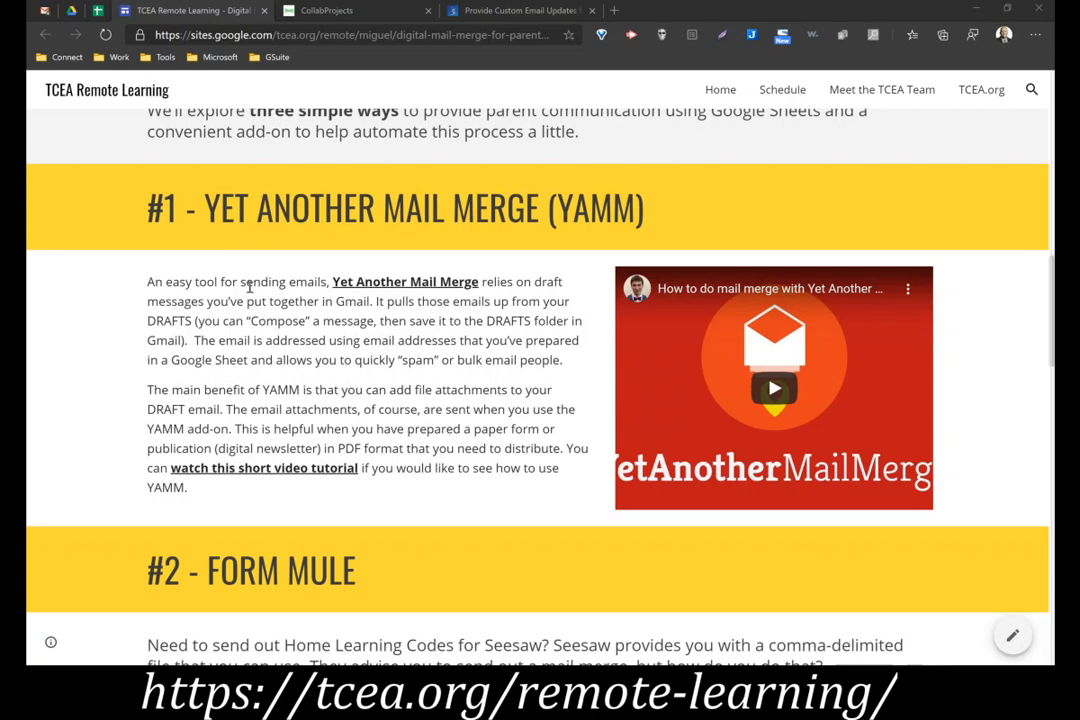
Switch to Gmail and delete the Region 4 Education email about COVID-19 resources from the inbox
{"action": "left_click", "coordinate": [47, 11]}
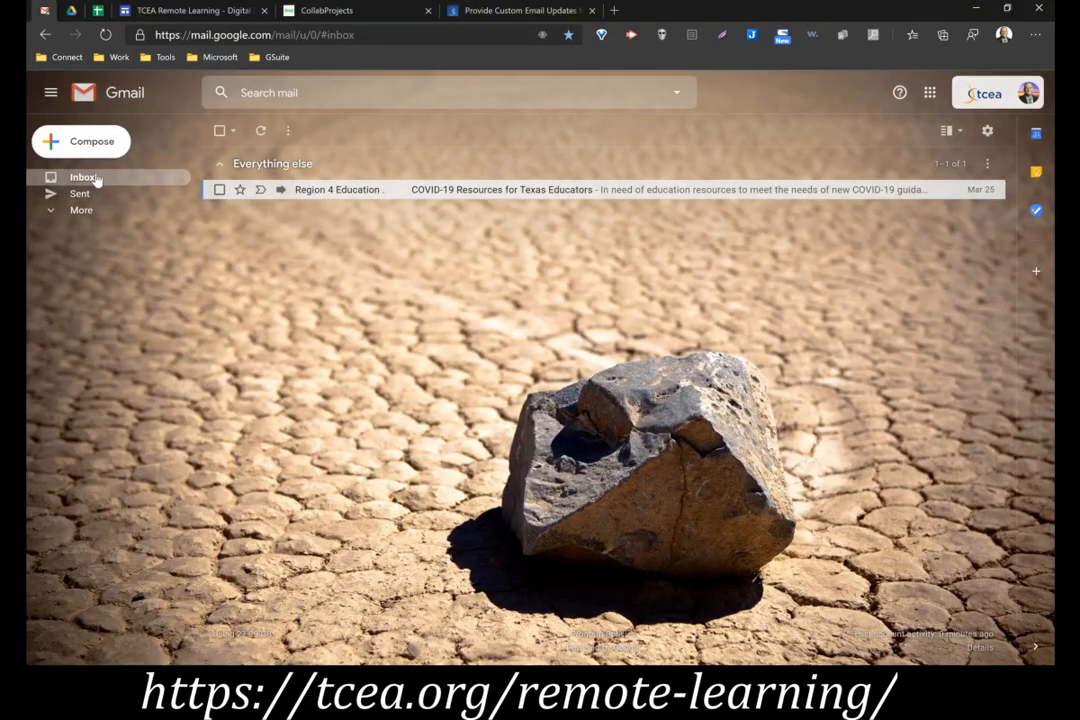
{"action": "left_click", "coordinate": [219, 130]}
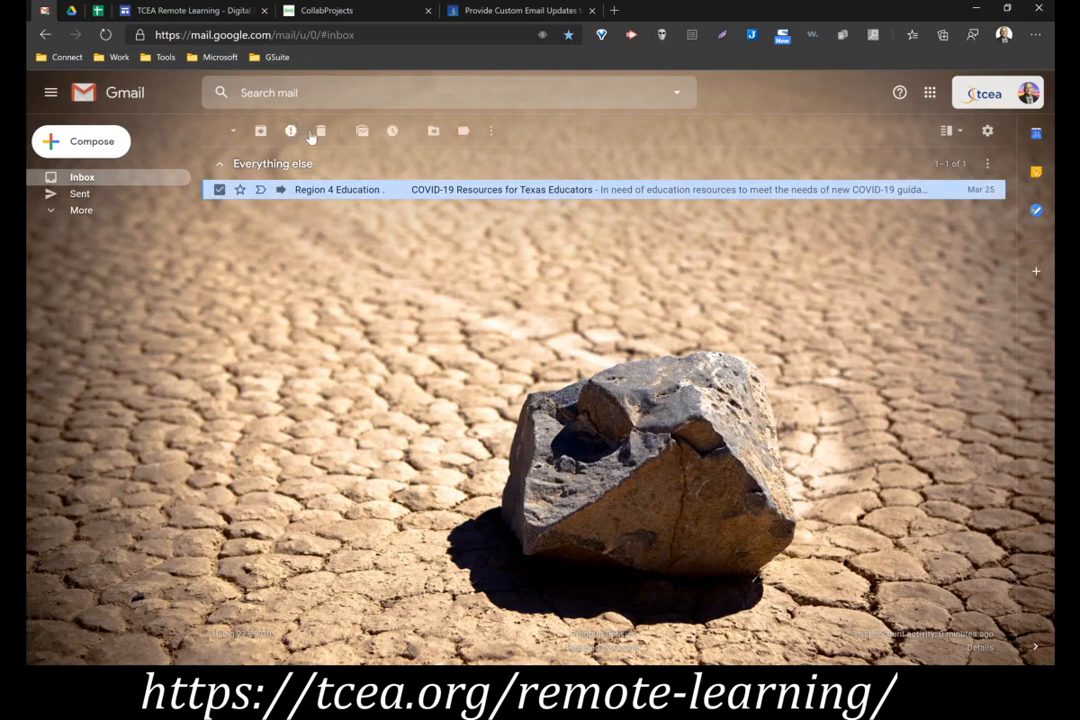
{"action": "left_click", "coordinate": [317, 130]}
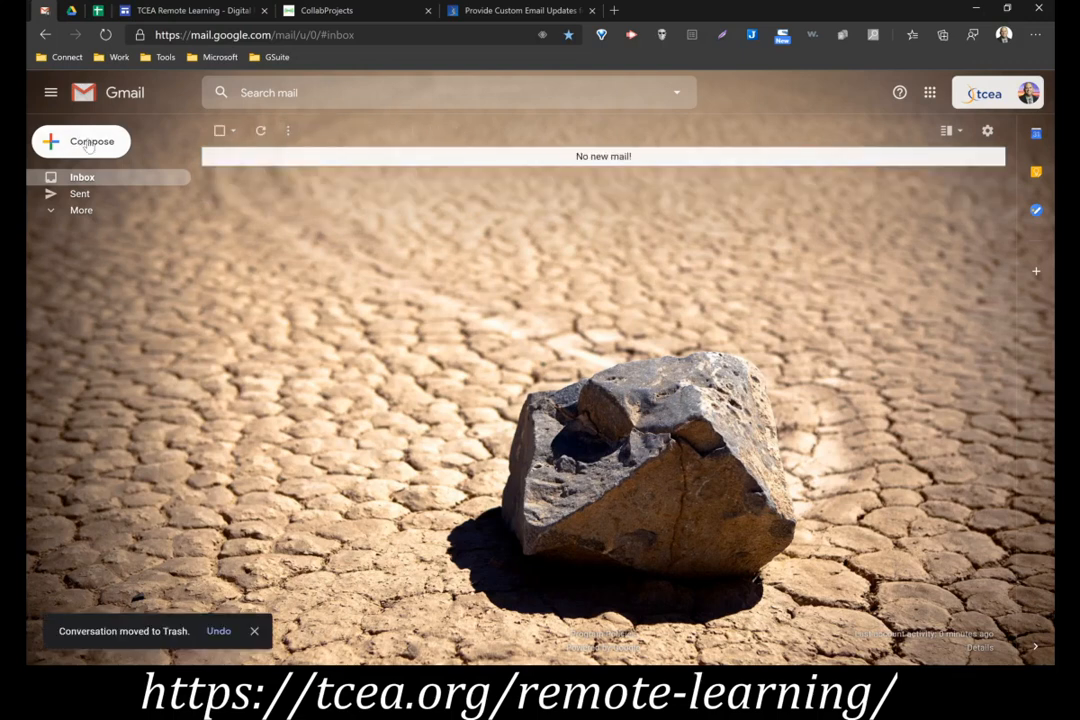
Start a new email with no recipient and the subject "Important Announcement"
{"action": "left_click", "coordinate": [88, 143]}
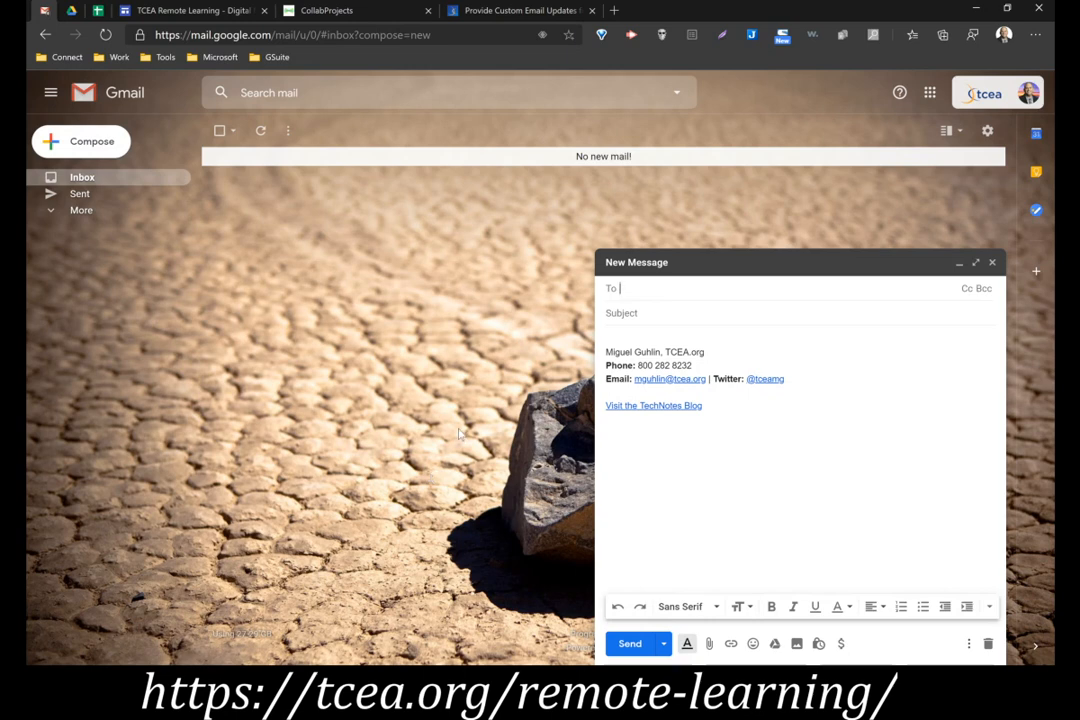
{"action": "key", "text": "Tab"}
{"action": "type", "text": "Important ANnou"}
{"action": "key", "text": "BackSpace"}
{"action": "key", "text": "BackSpace"}
{"action": "key", "text": "BackSpace"}
{"action": "key", "text": "BackSpace"}
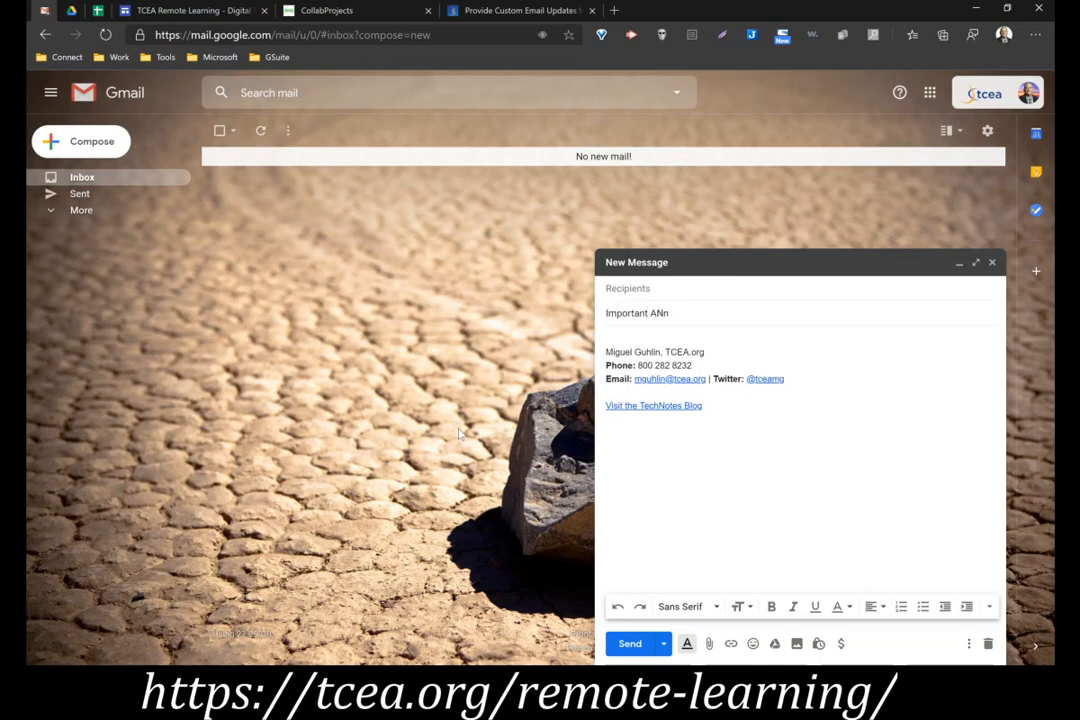
{"action": "type", "text": "nnouncement"}
{"action": "key", "text": "Tab"}
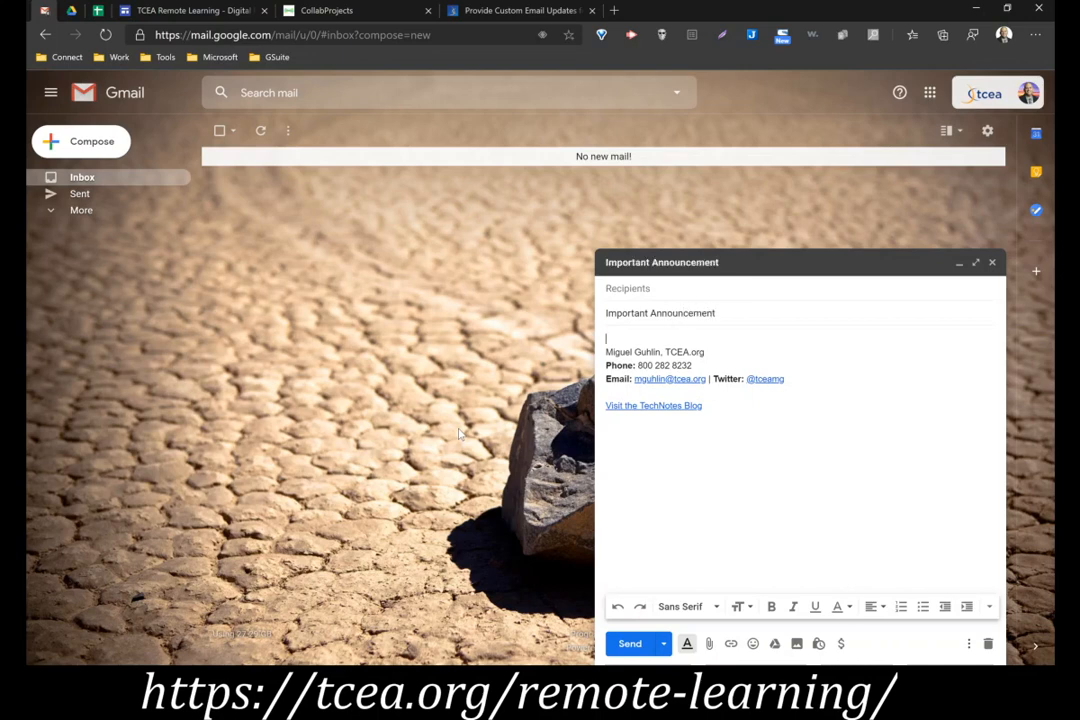
Write "Hi, thanks for reading this email." in the message body above the signature
{"action": "type", "text": "Hi, thanks for reading this email."}
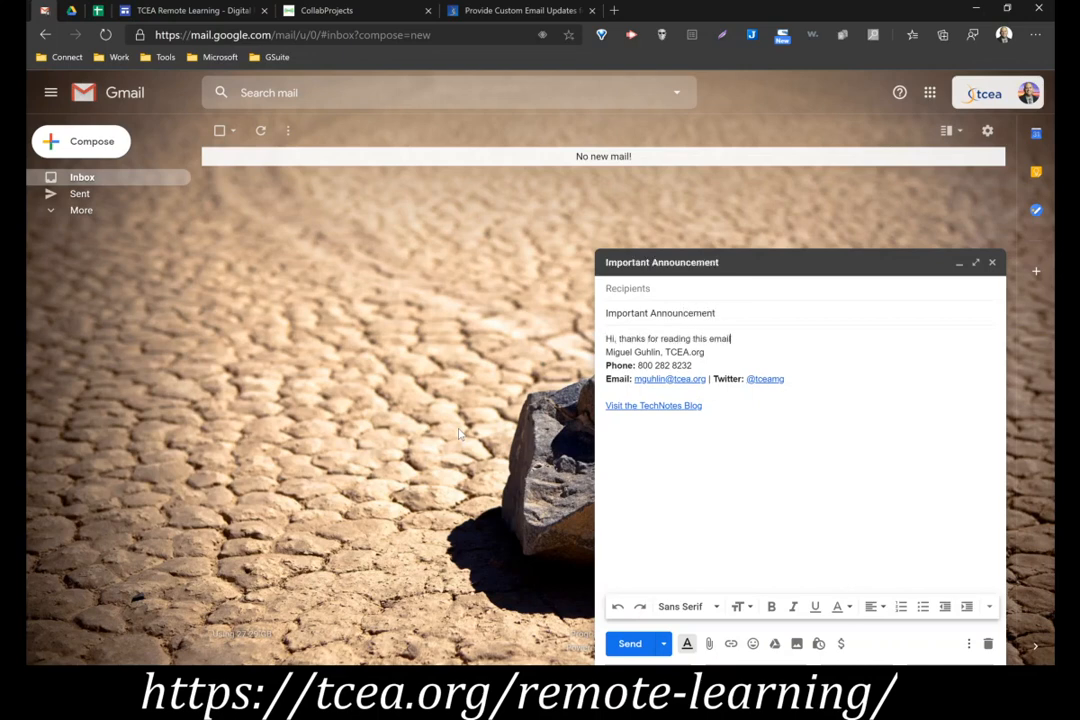
{"action": "key", "text": "Return"}
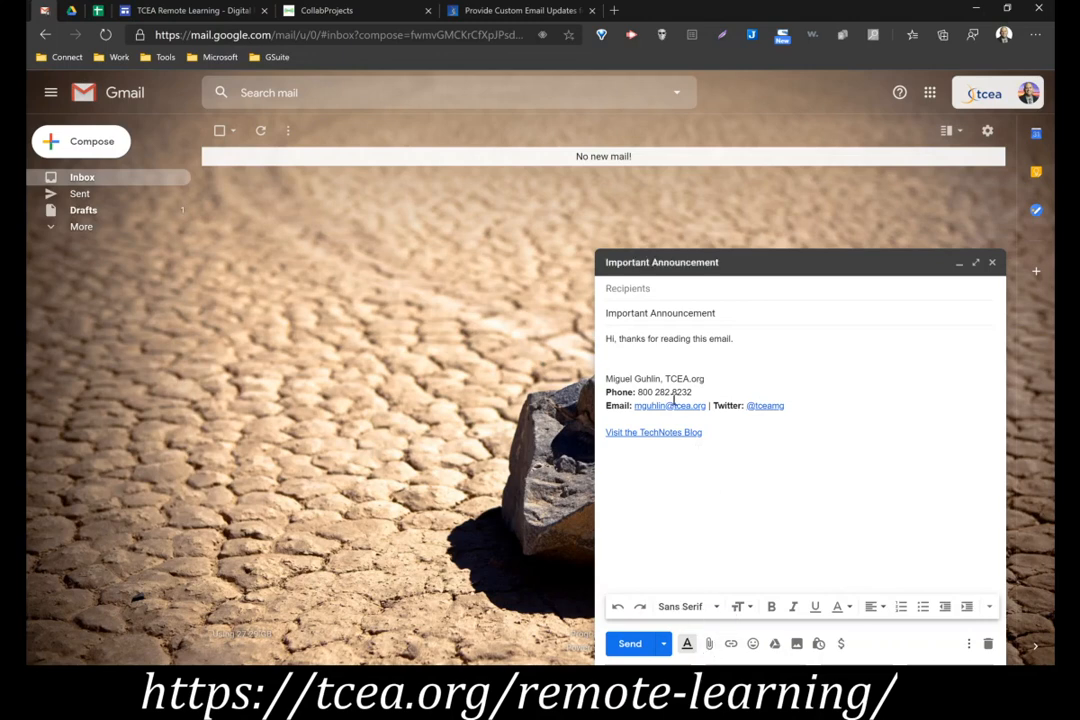
Insert a smiley emoji with blank lines below it above the signature, and save and close the message as a draft
{"action": "left_click", "coordinate": [752, 645]}
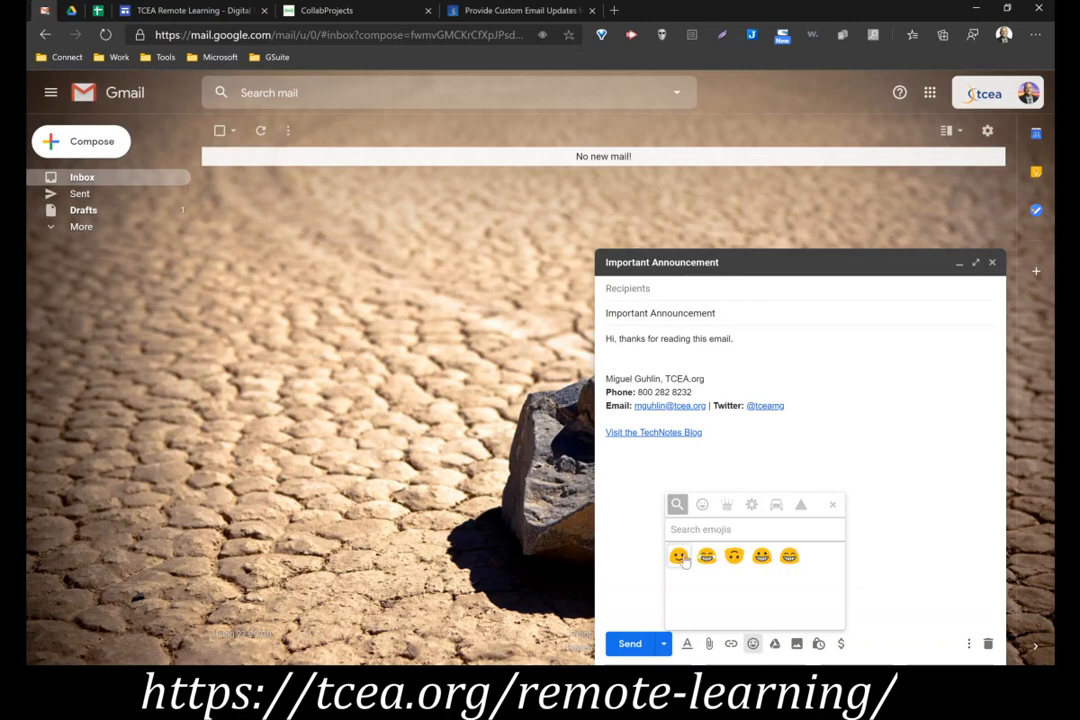
{"action": "left_click", "coordinate": [714, 560]}
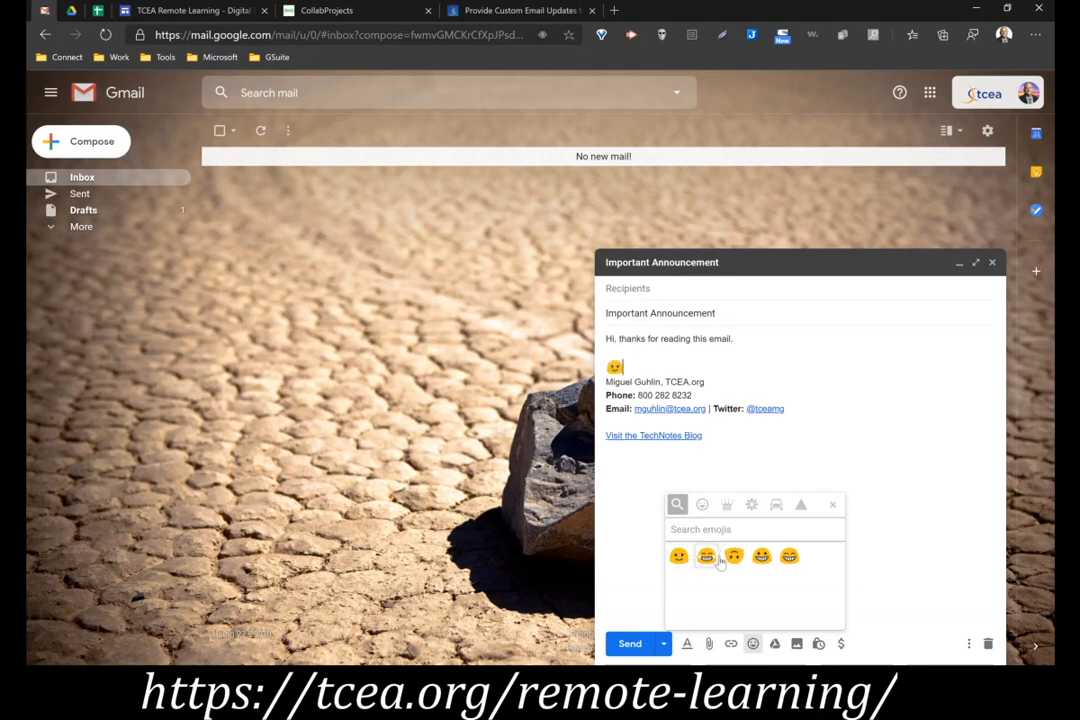
{"action": "key", "text": "Return"}
{"action": "key", "text": "Return"}
{"action": "left_click", "coordinate": [692, 399]}
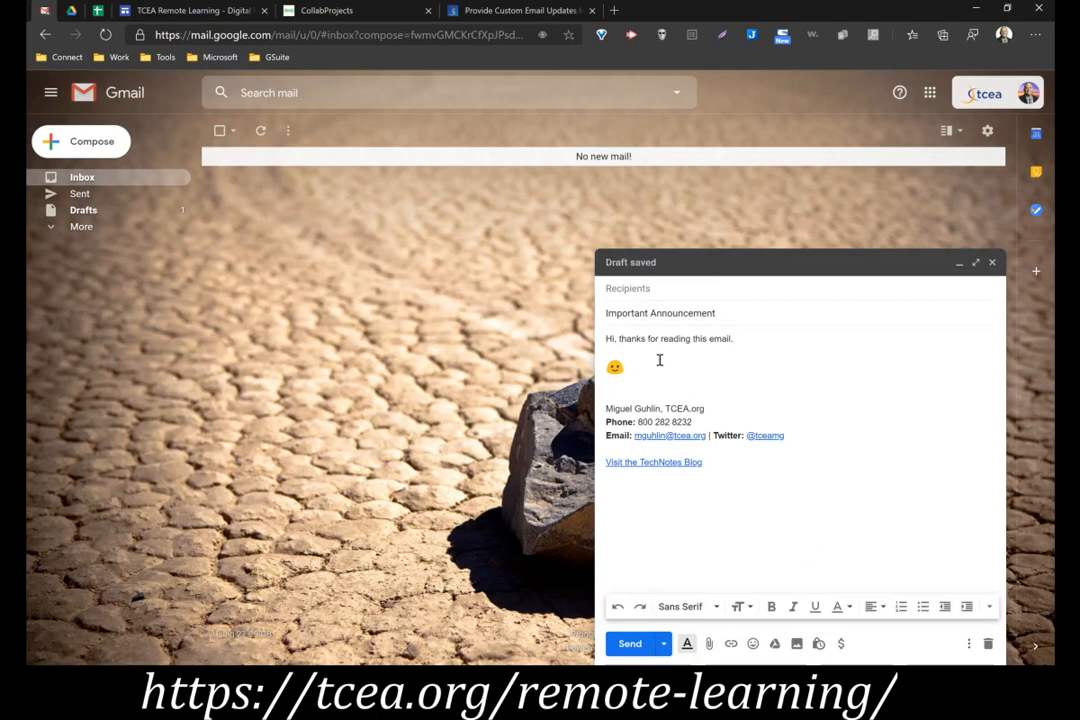
{"action": "left_click", "coordinate": [614, 289]}
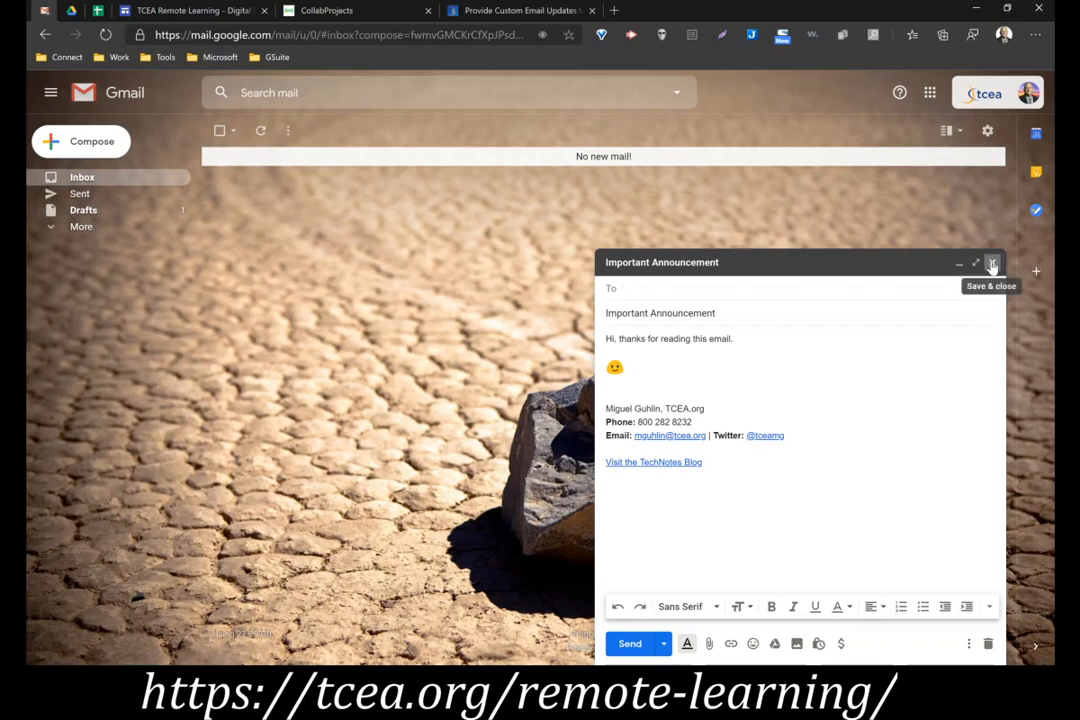
{"action": "left_click", "coordinate": [992, 264]}
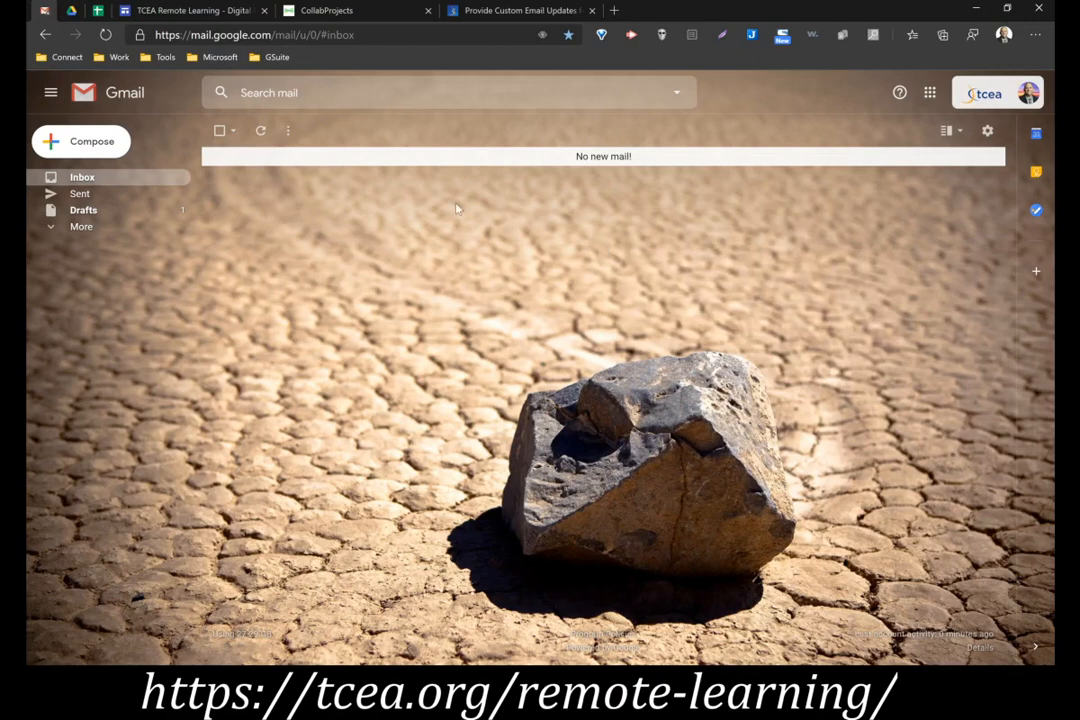
Reopen the draft, add "Thank you so much for your support of your child's science project on microbiology in third grade." and close it
{"action": "left_click", "coordinate": [93, 216]}
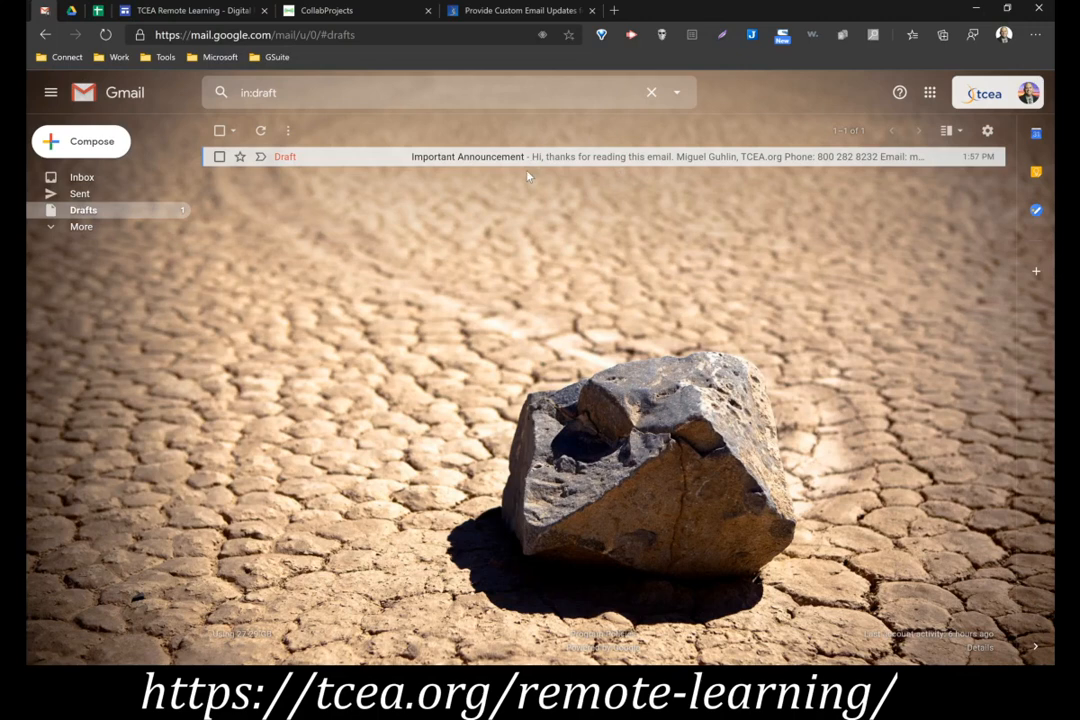
{"action": "left_click", "coordinate": [466, 160]}
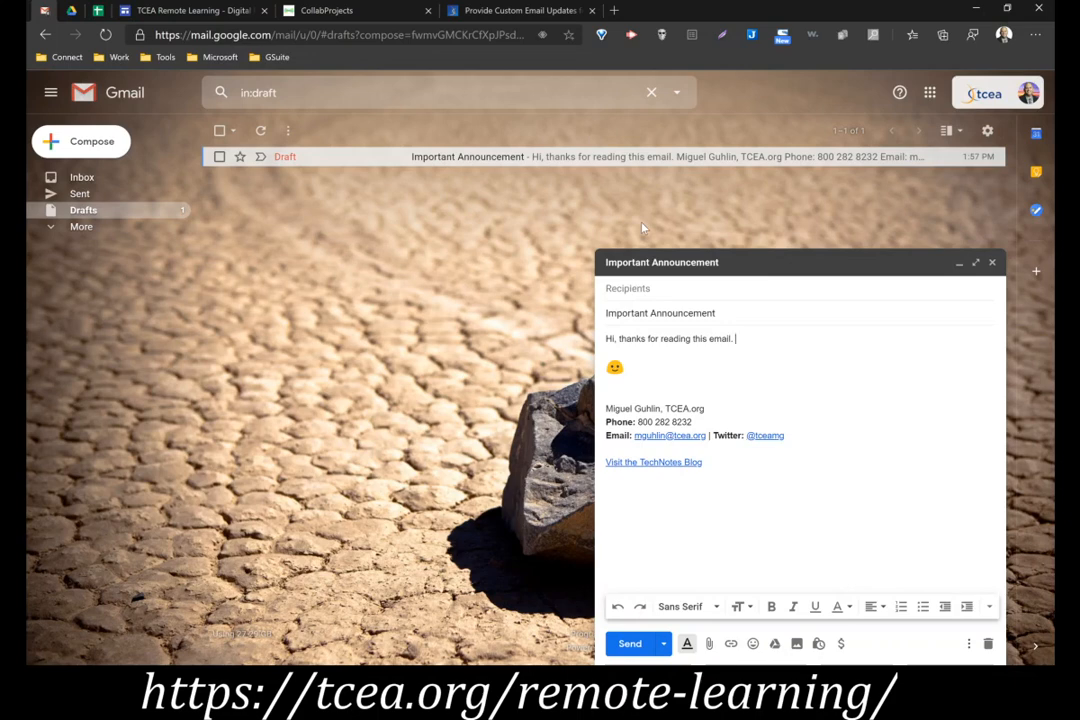
{"action": "type", "text": "Thank you so much for your support of"}
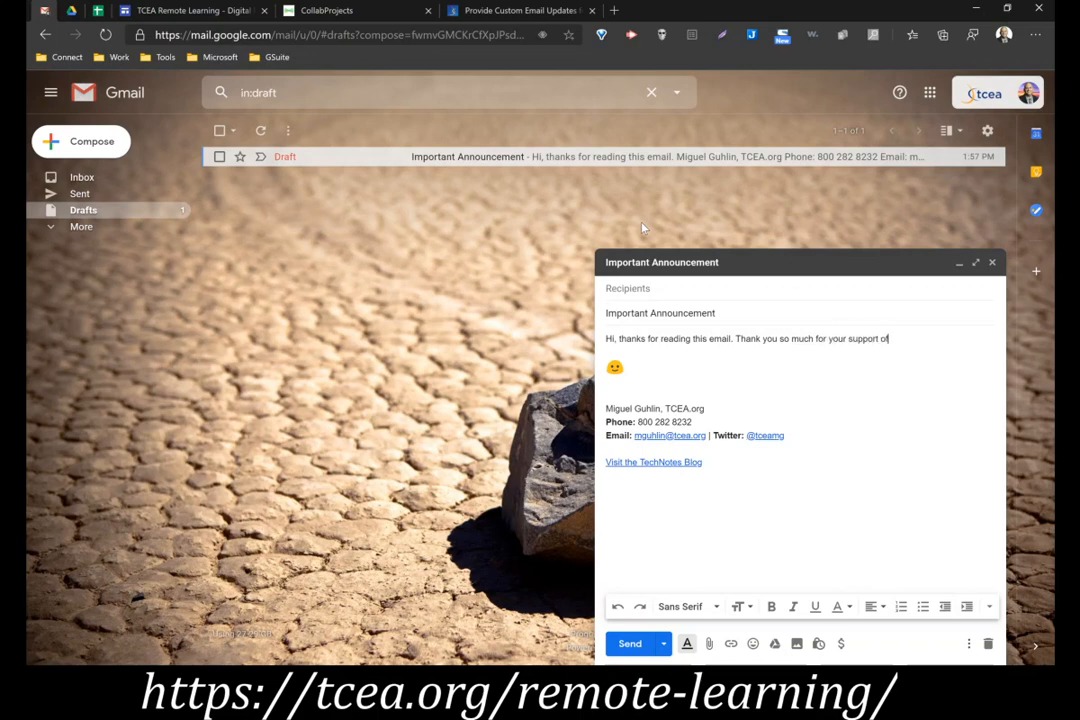
{"action": "type", "text": " your child's science project"}
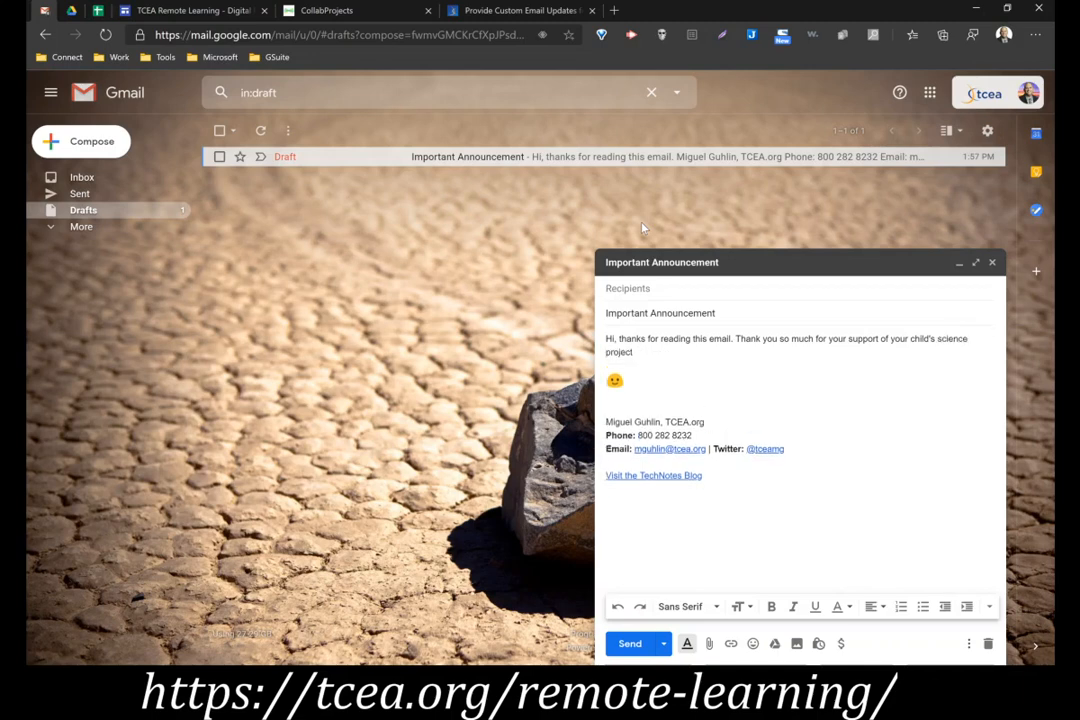
{"action": "type", "text": "on microbiology in third grade."}
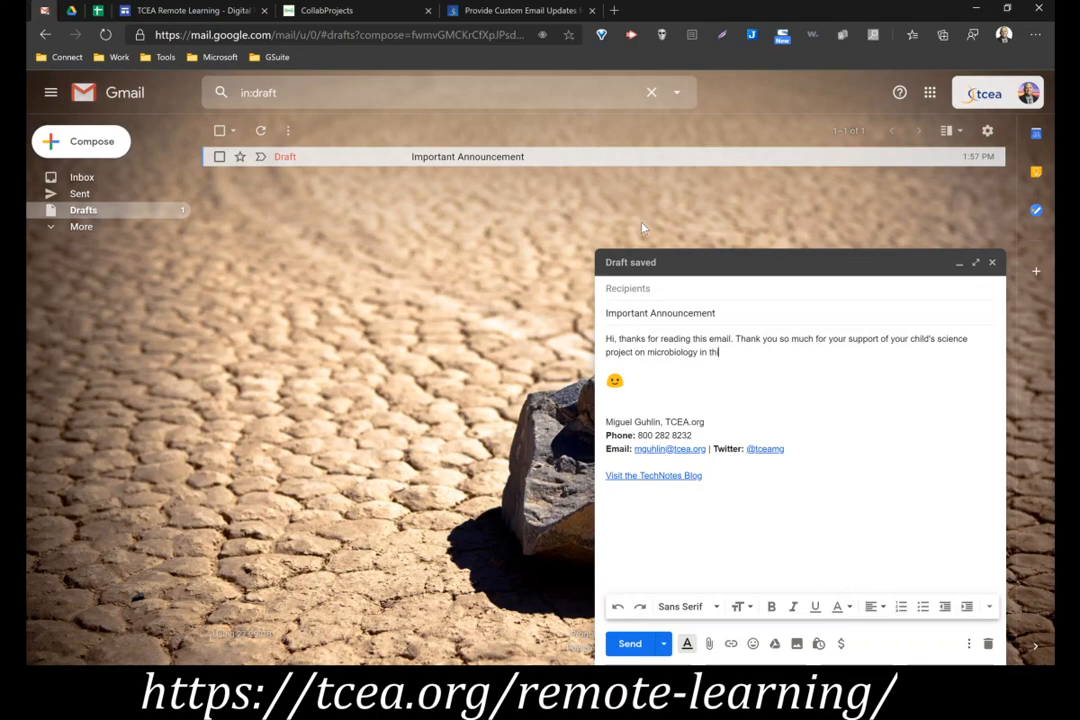
{"action": "key", "text": "Return"}
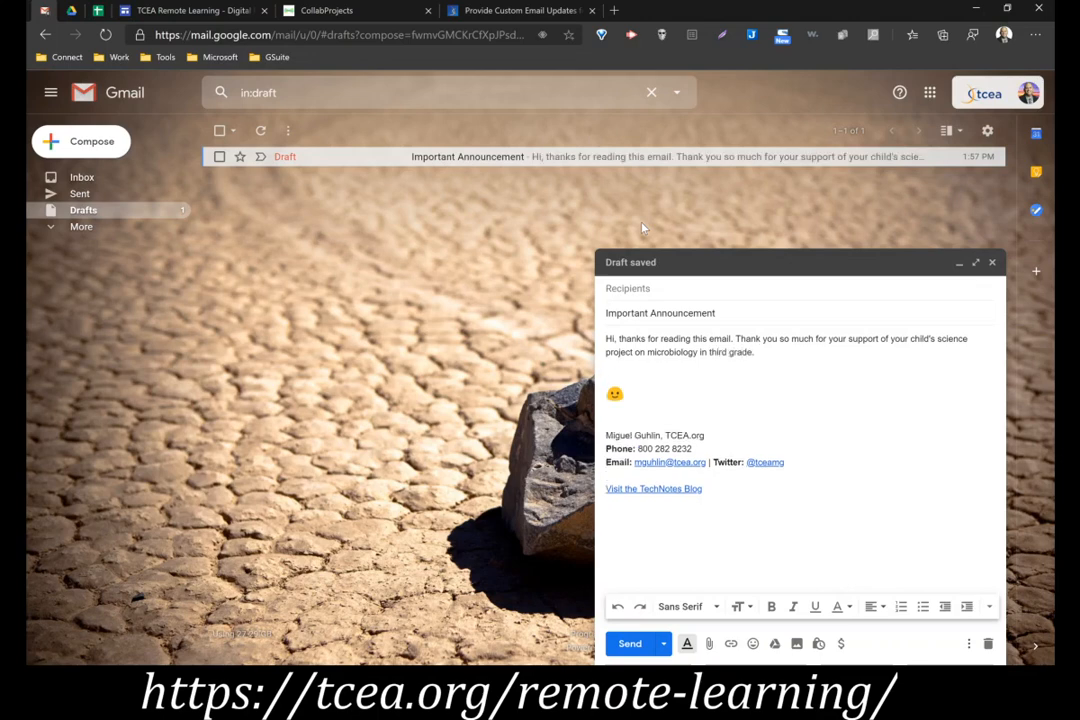
{"action": "left_click", "coordinate": [992, 263]}
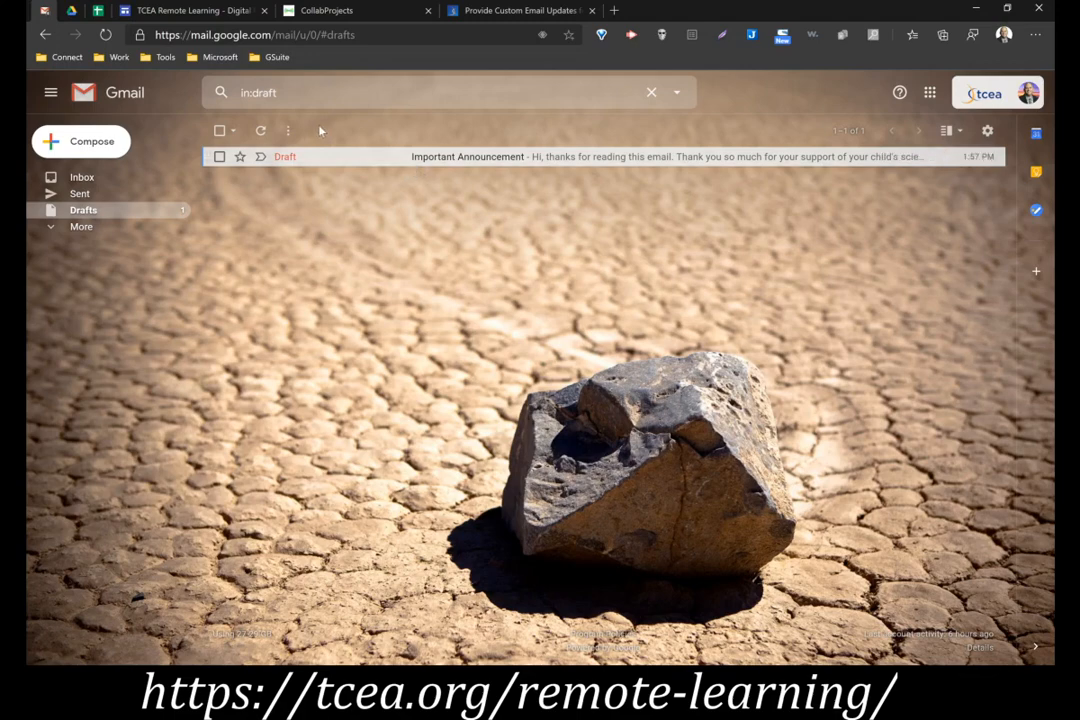
Open Google Drive in a new browser tab and create a blank Google Sheets spreadsheet
{"action": "left_click", "coordinate": [613, 13]}
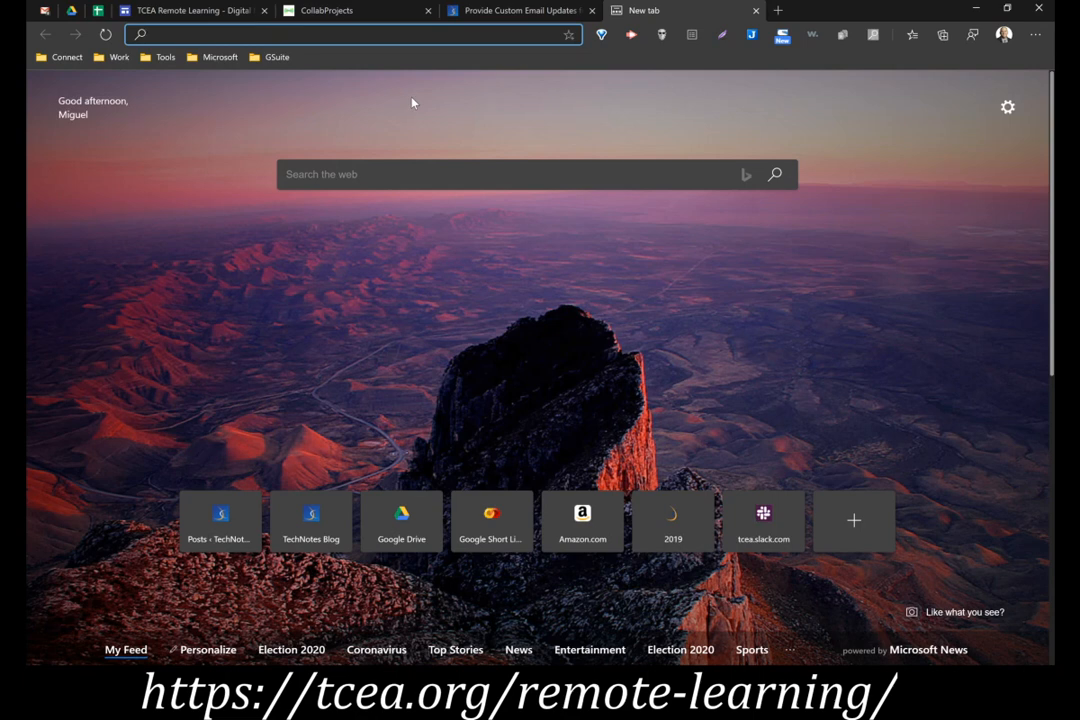
{"action": "type", "text": "dri"}
{"action": "key", "text": "Return"}
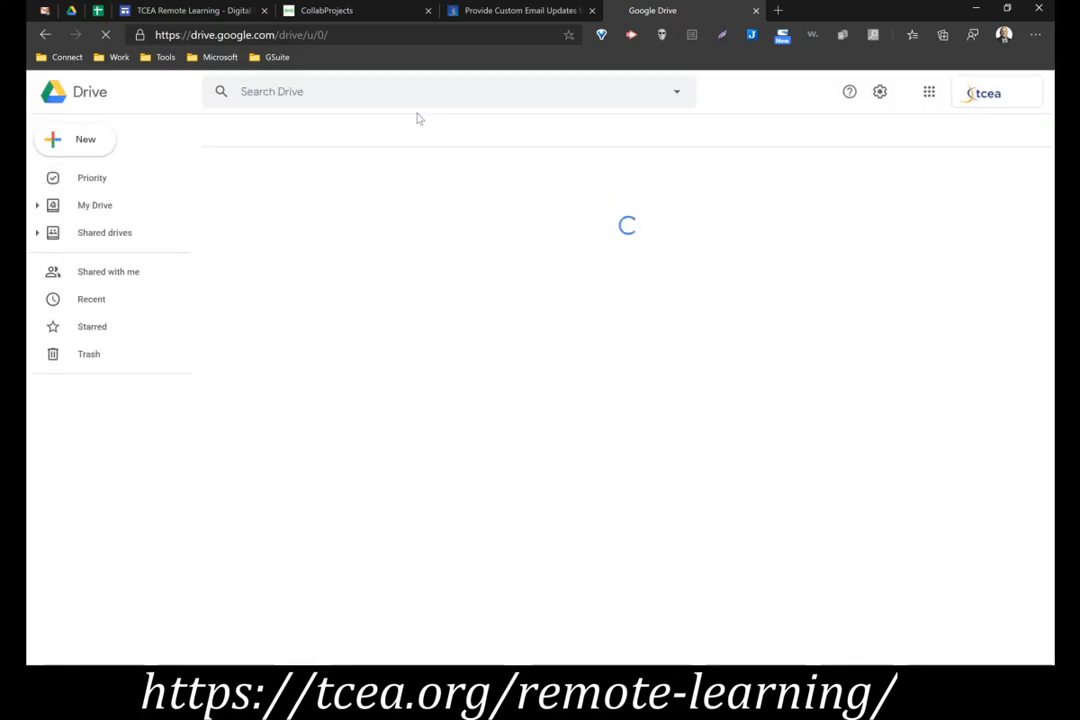
{"action": "left_click", "coordinate": [110, 146]}
{"action": "left_click", "coordinate": [89, 139]}
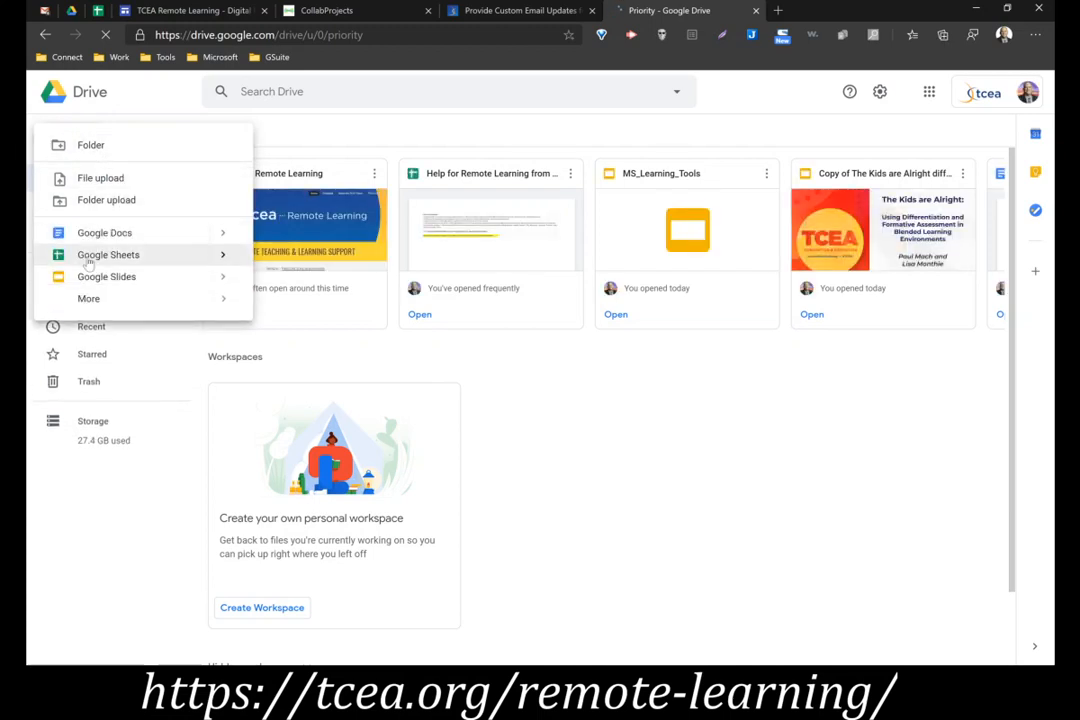
{"action": "left_click", "coordinate": [108, 256]}
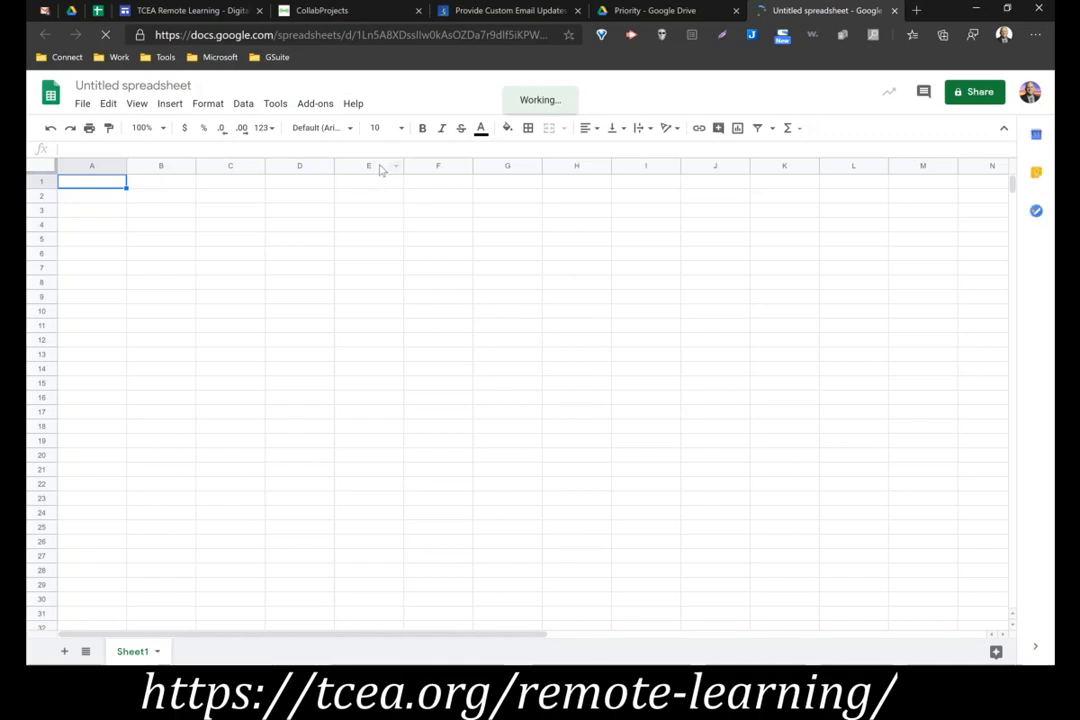
Rename the new spreadsheet as "Important Announcement #1"
{"action": "left_click", "coordinate": [127, 88]}
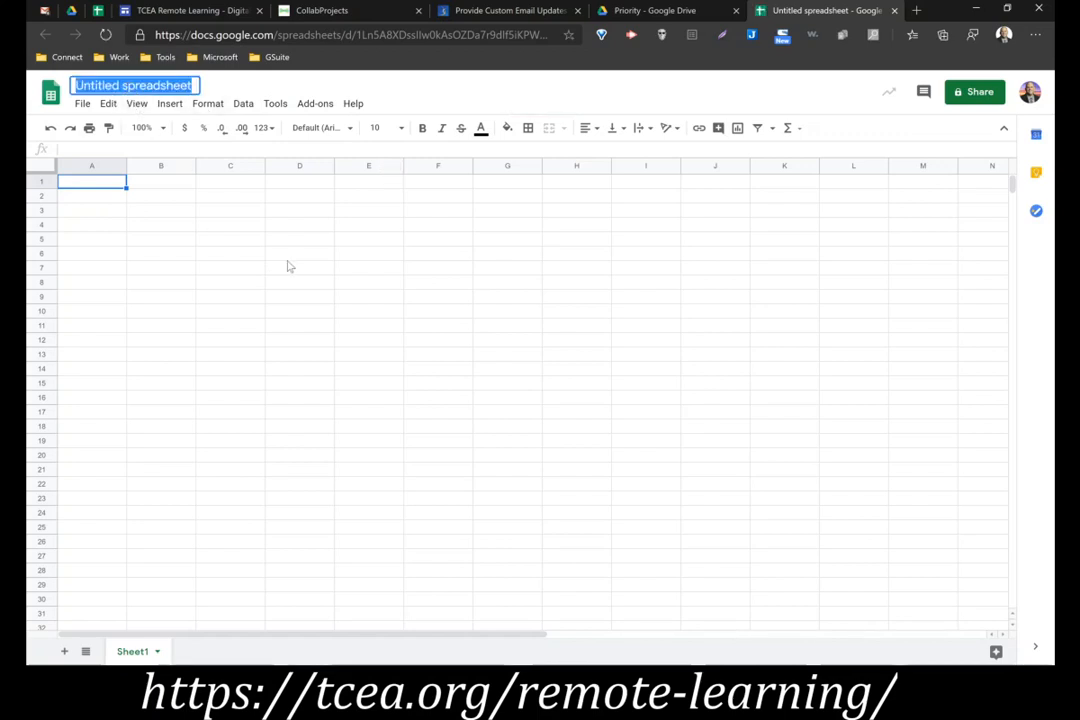
{"action": "type", "text": "Importan"}
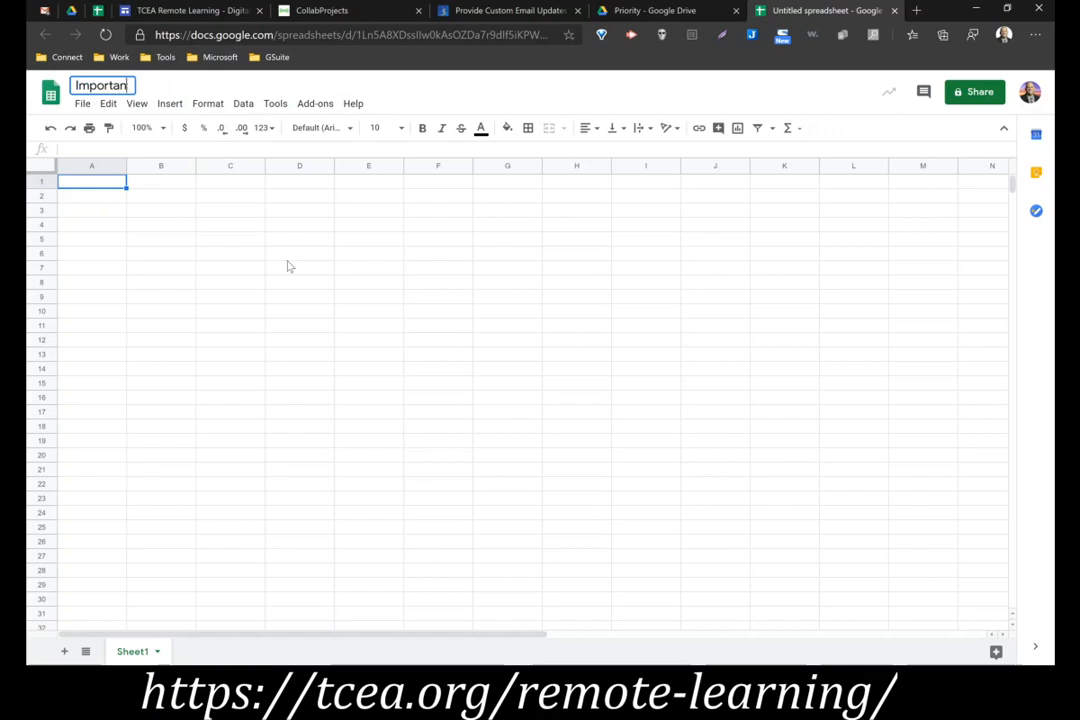
{"action": "type", "text": "t Announcement #1"}
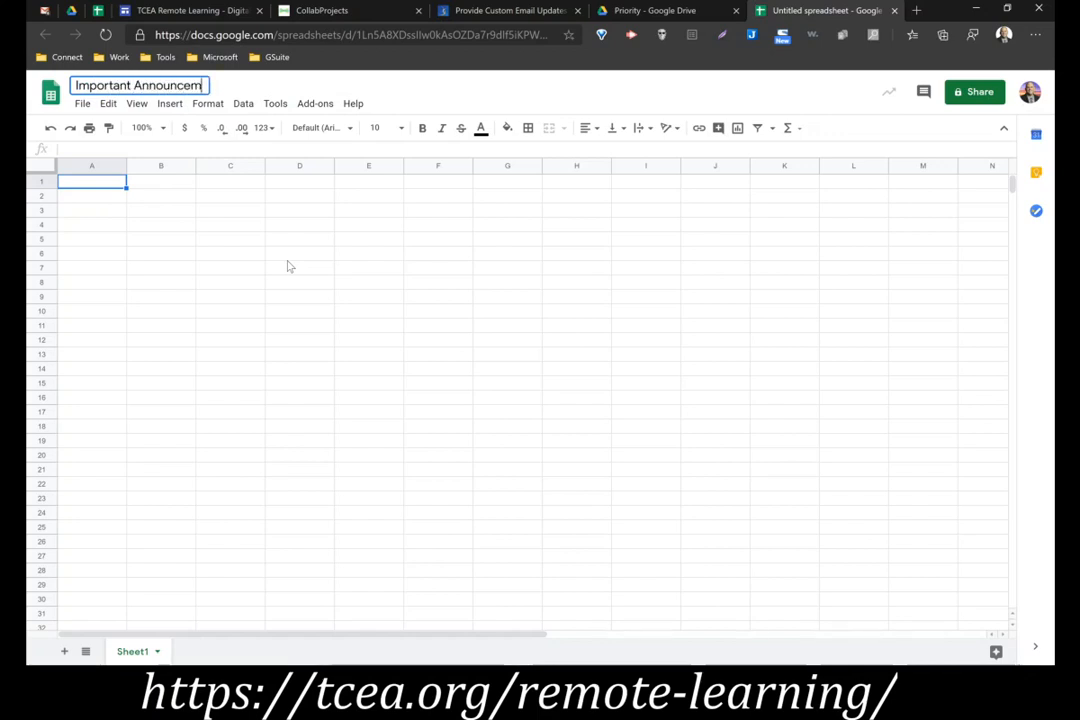
Enter the column headers First Name, Last Name and Email in cells A1 to C1
{"action": "left_click", "coordinate": [87, 186]}
{"action": "type", "text": "First Name"}
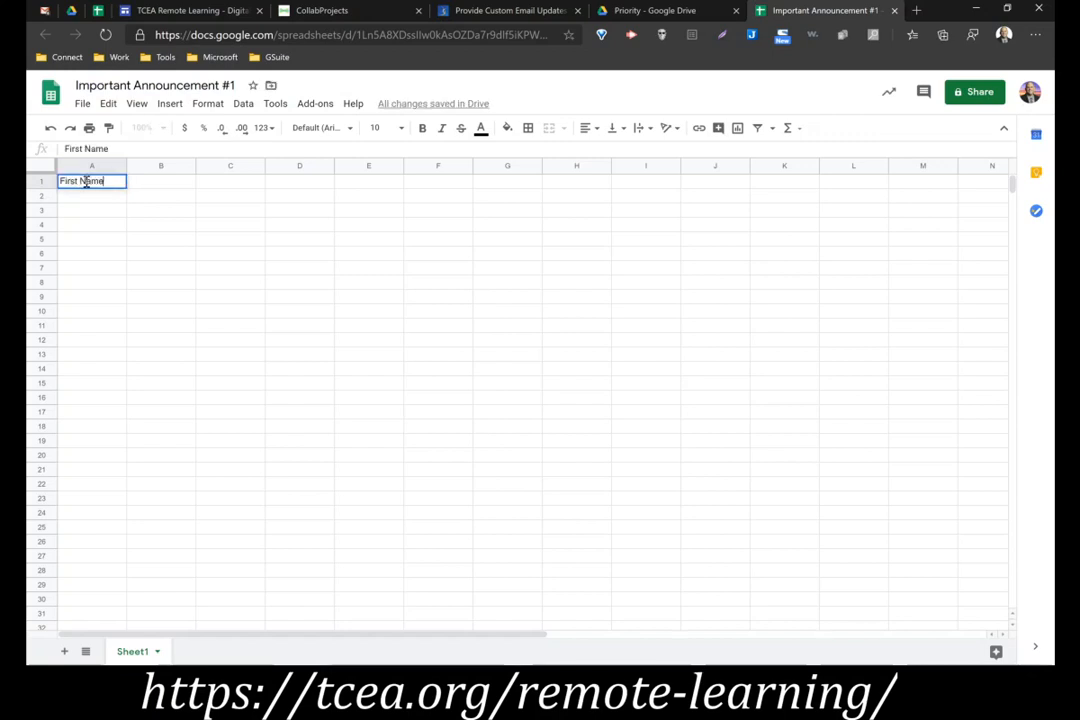
{"action": "key", "text": "Tab"}
{"action": "type", "text": "Last Name"}
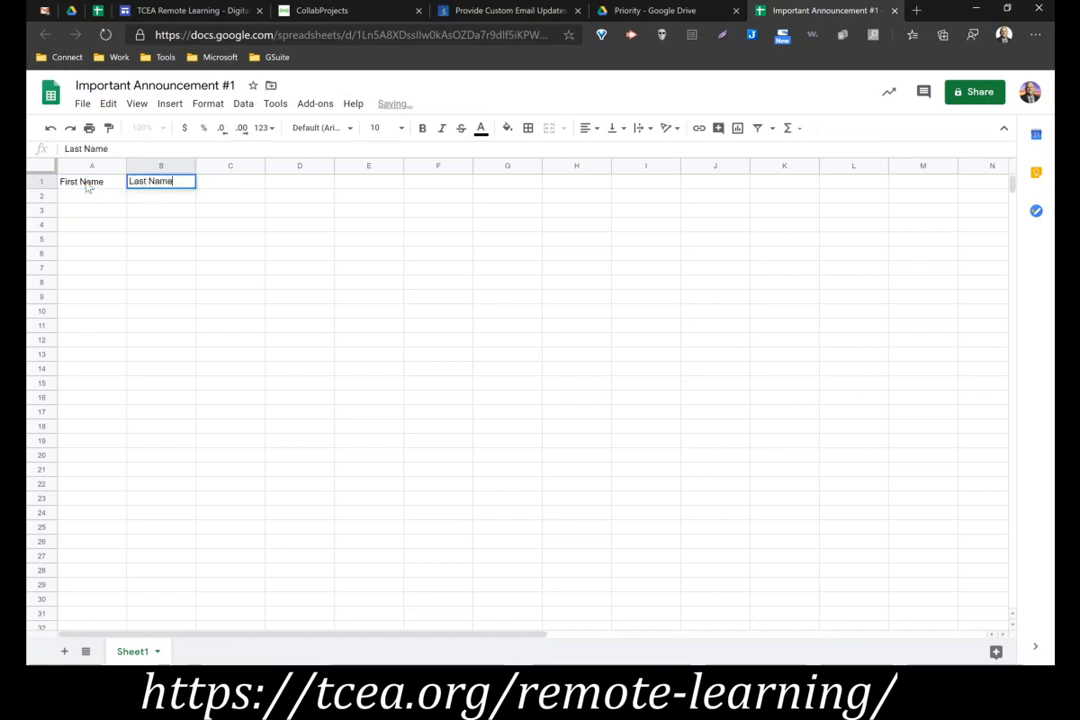
{"action": "key", "text": "Tab"}
{"action": "type", "text": "Email"}
{"action": "key", "text": "Tab"}
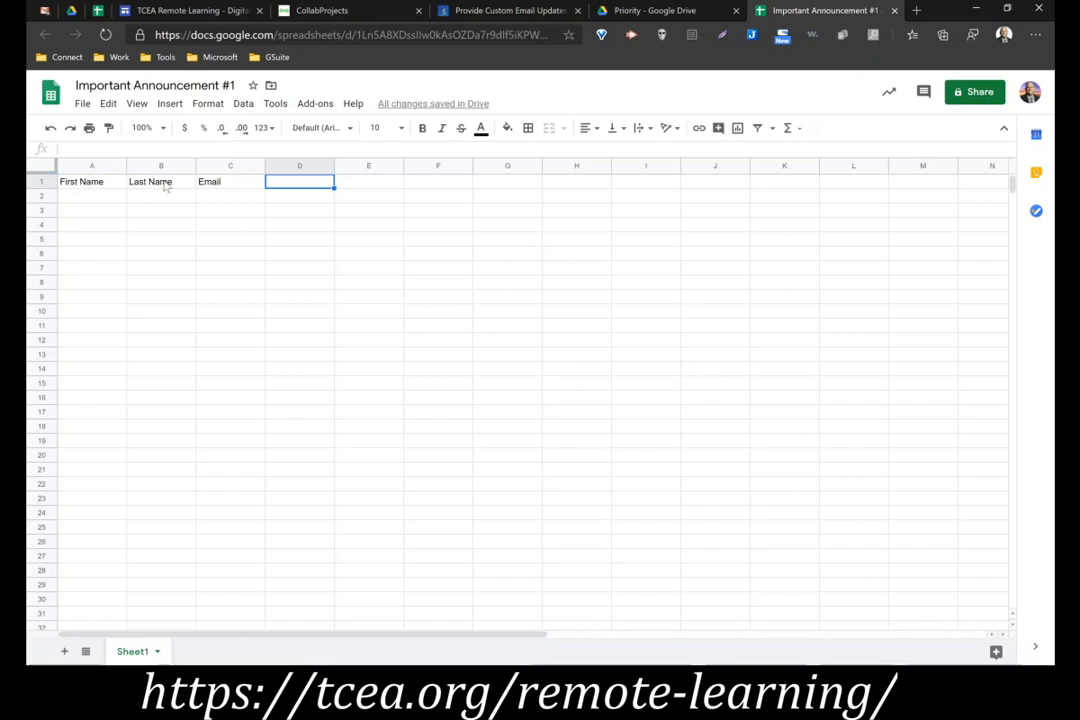
Insert a column between Last Name and Email and give it the header Student Name in C1
{"action": "left_click", "coordinate": [210, 166]}
{"action": "right_click", "coordinate": [208, 164]}
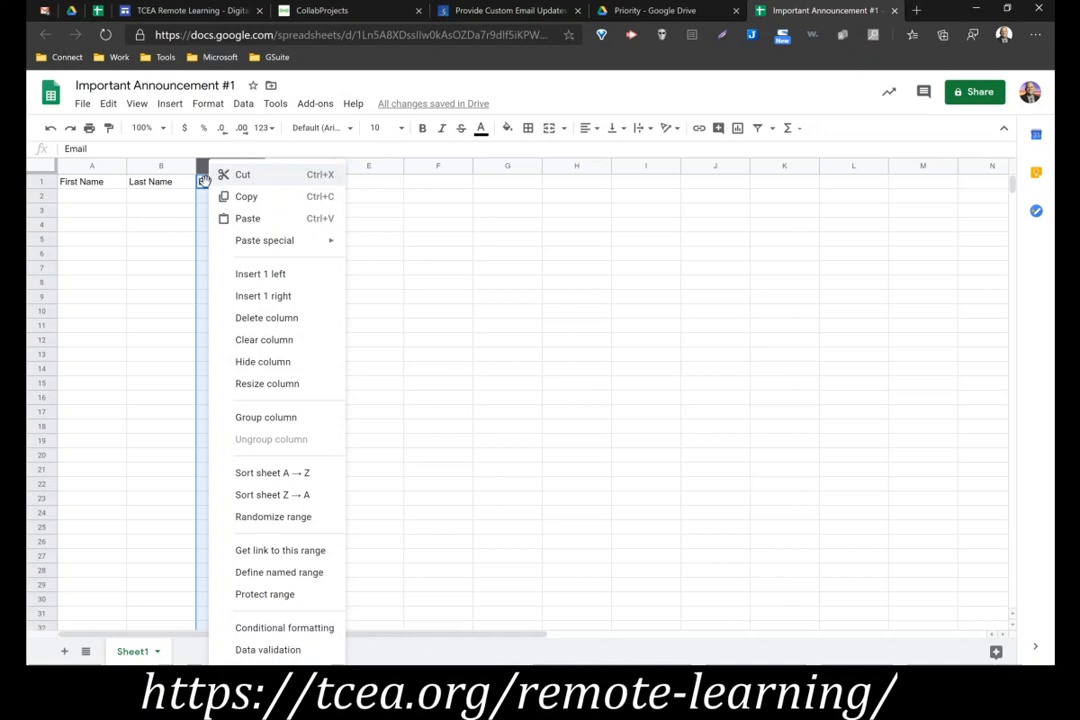
{"action": "left_click", "coordinate": [225, 272]}
{"action": "left_click", "coordinate": [210, 185]}
{"action": "type", "text": "P"}
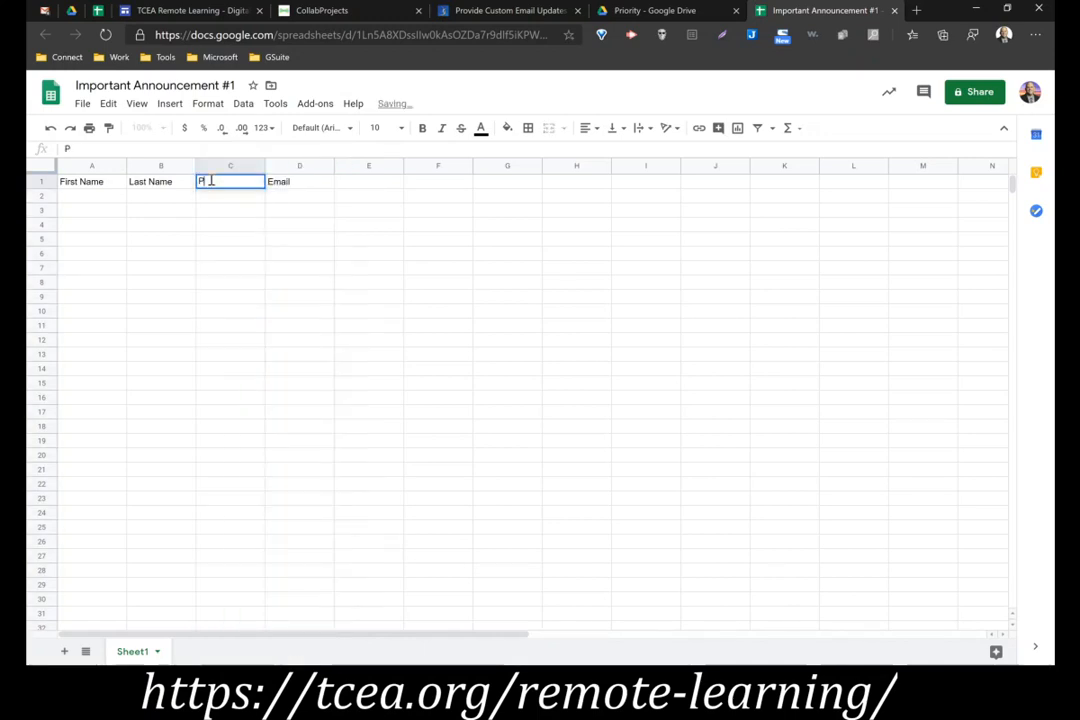
{"action": "type", "text": "arent Name"}
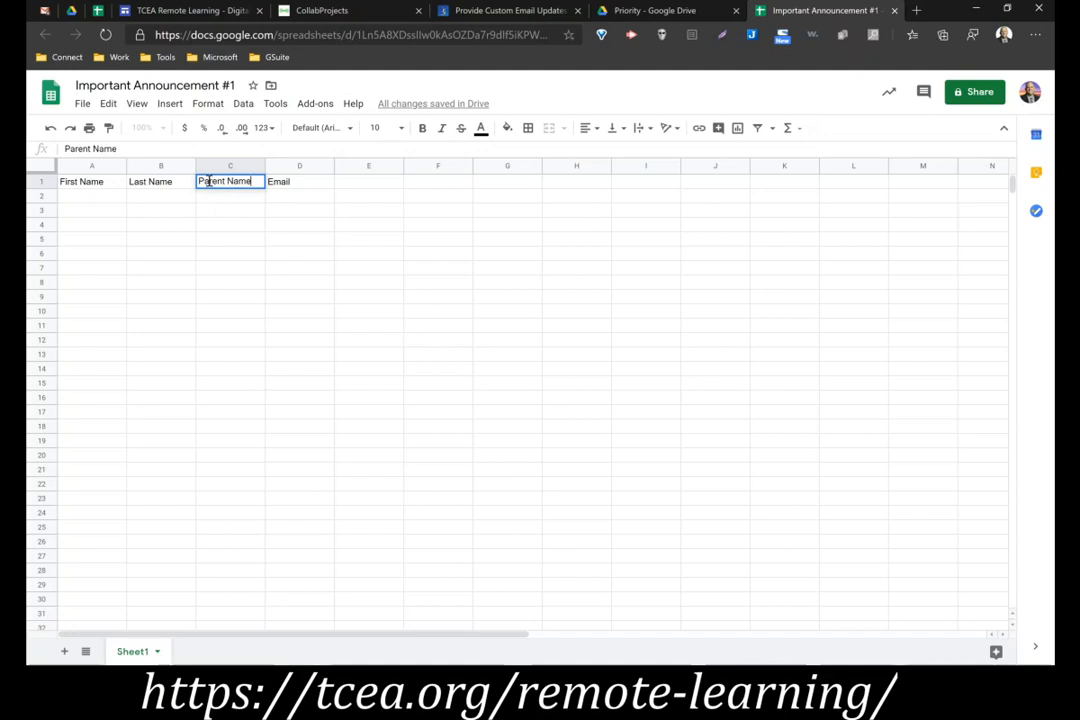
{"action": "triple_click", "coordinate": [209, 182]}
{"action": "type", "text": "Student Name"}
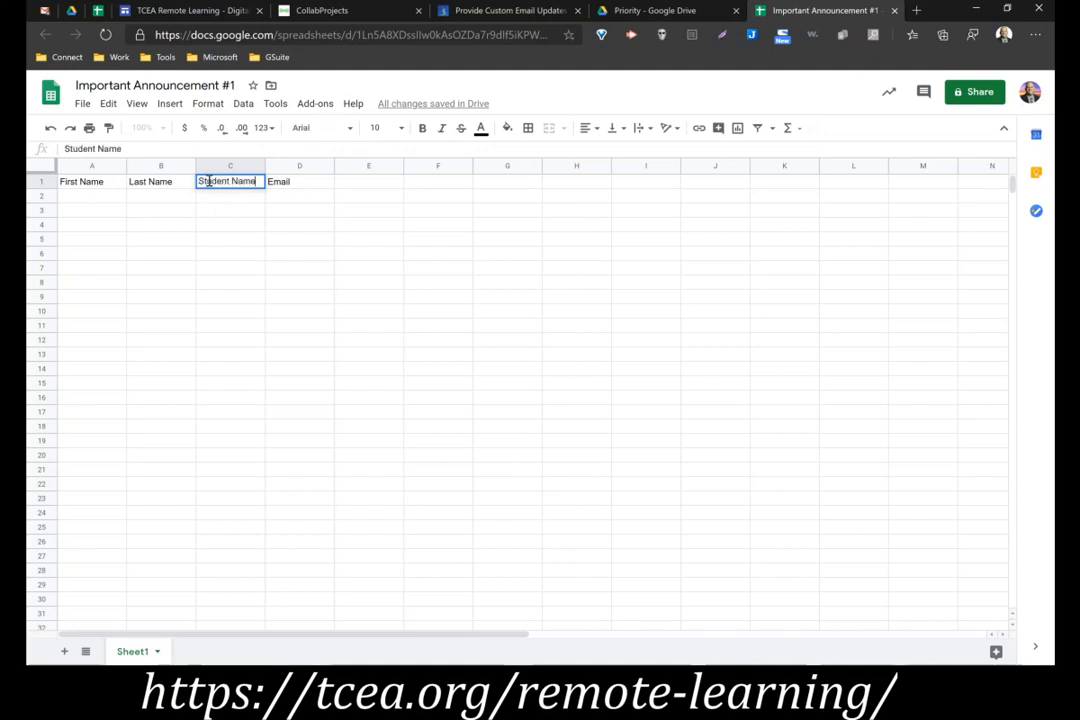
{"action": "key", "text": "Return"}
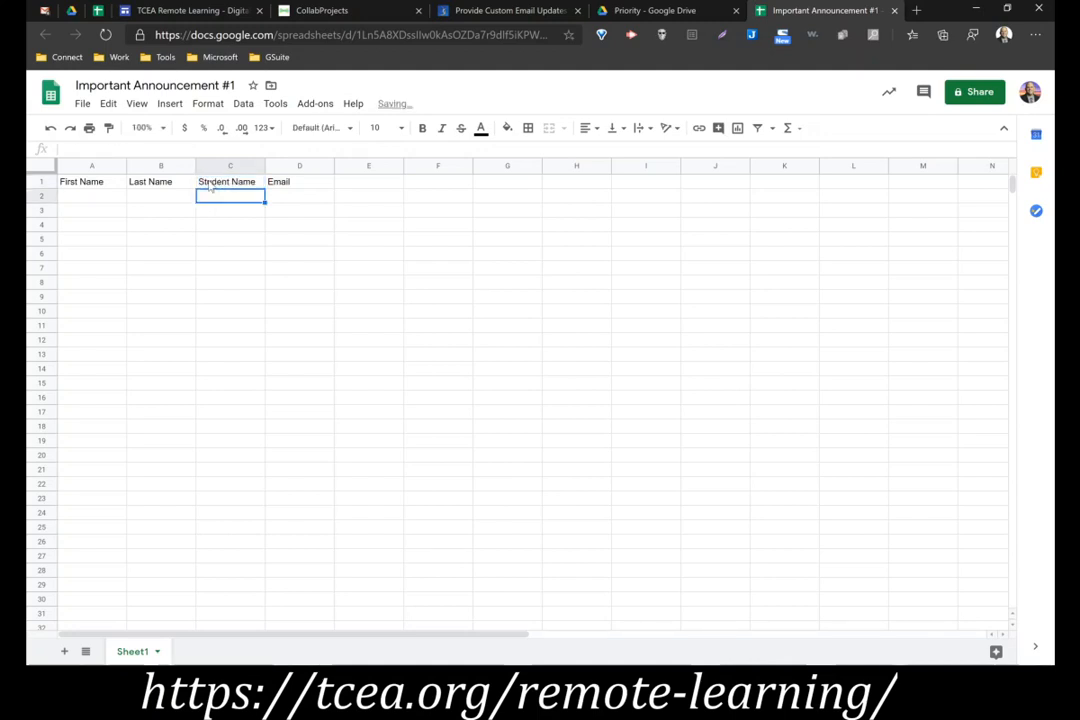
Change headers A1 and B1 to Parent First Name and Parent Last Name and fit both column widths to the text
{"action": "left_click", "coordinate": [102, 185]}
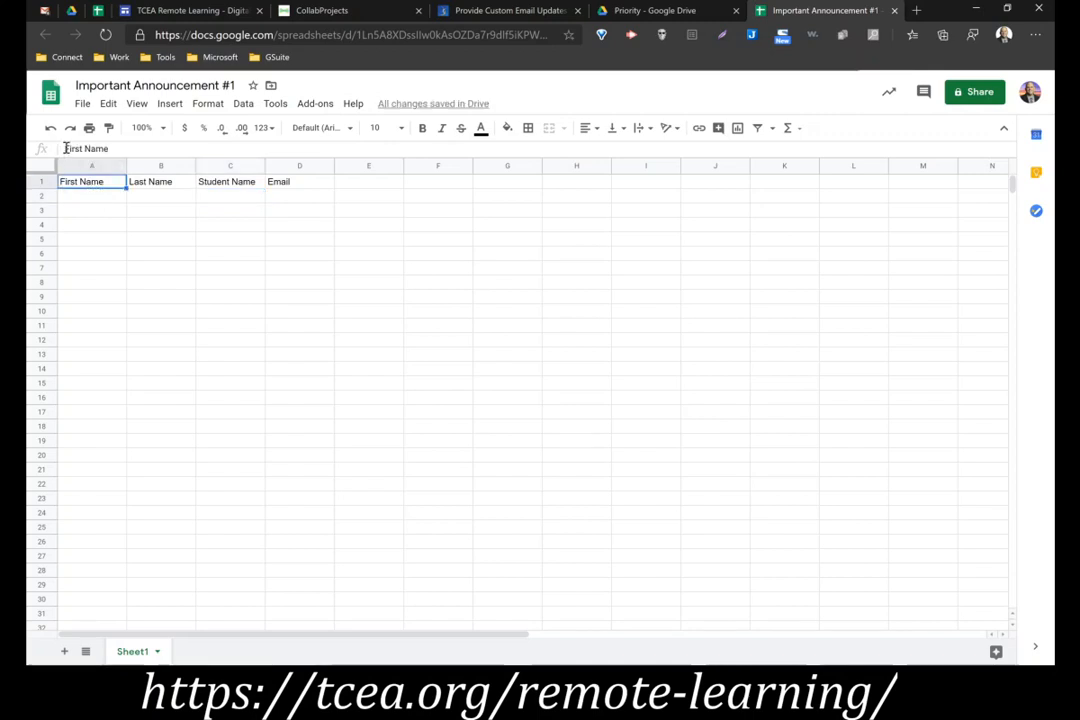
{"action": "type", "text": "Parent"}
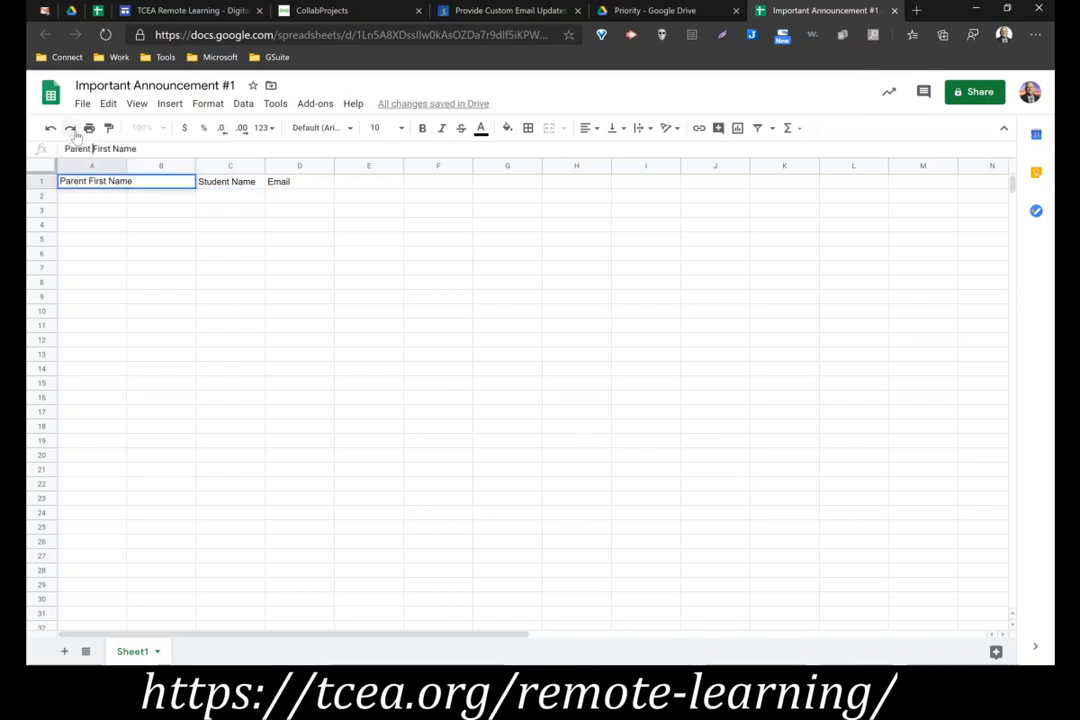
{"action": "key", "text": "Tab"}
{"action": "type", "text": "P"}
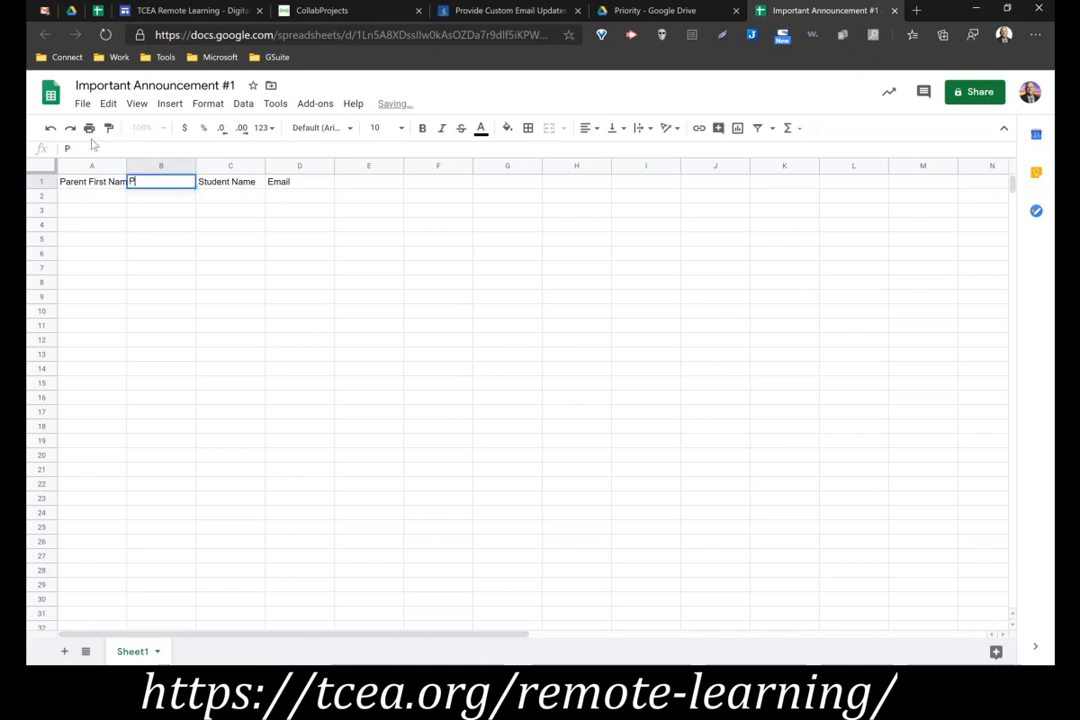
{"action": "type", "text": "arent Last Name"}
{"action": "key", "text": "Return"}
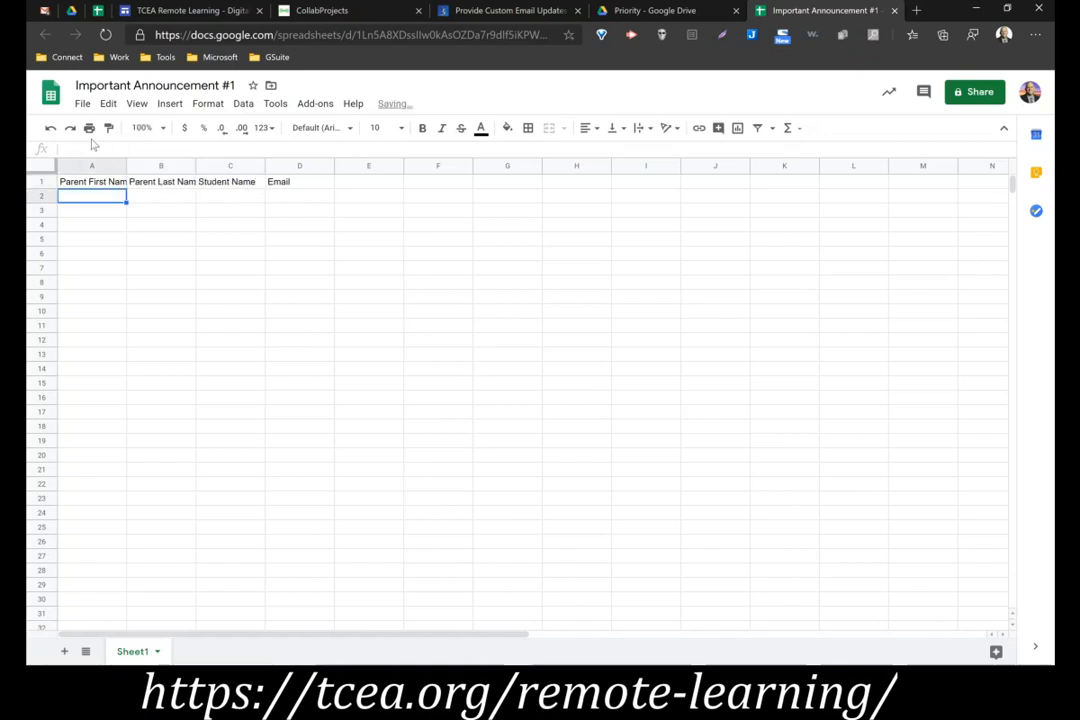
{"action": "double_click", "coordinate": [195, 165]}
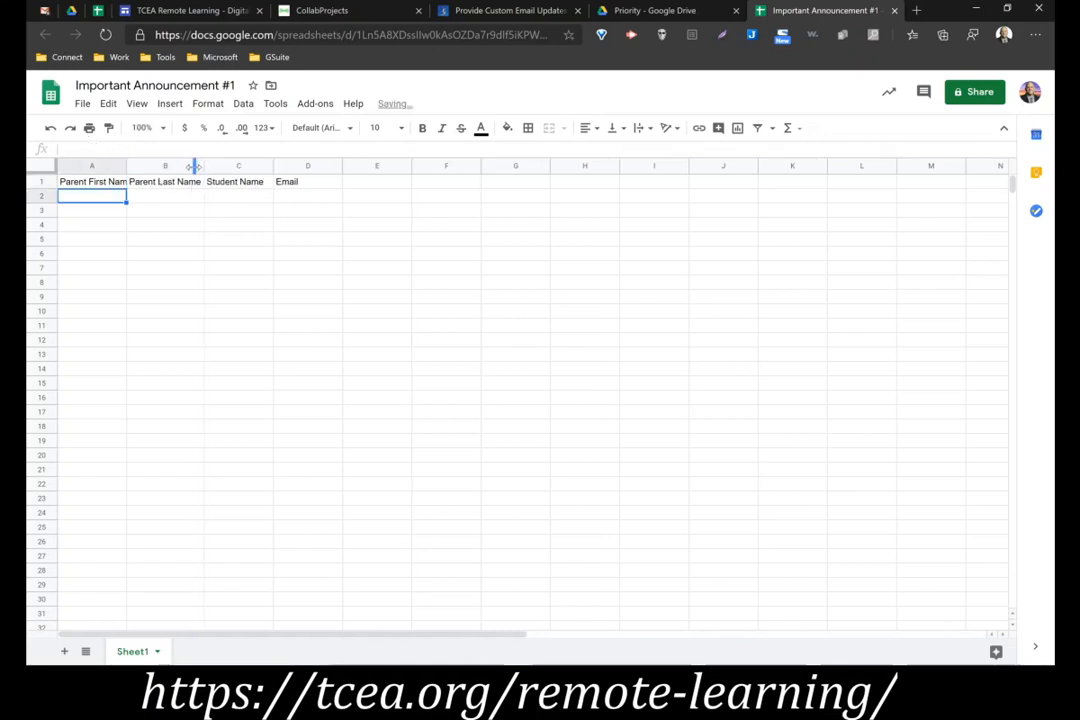
{"action": "double_click", "coordinate": [127, 165]}
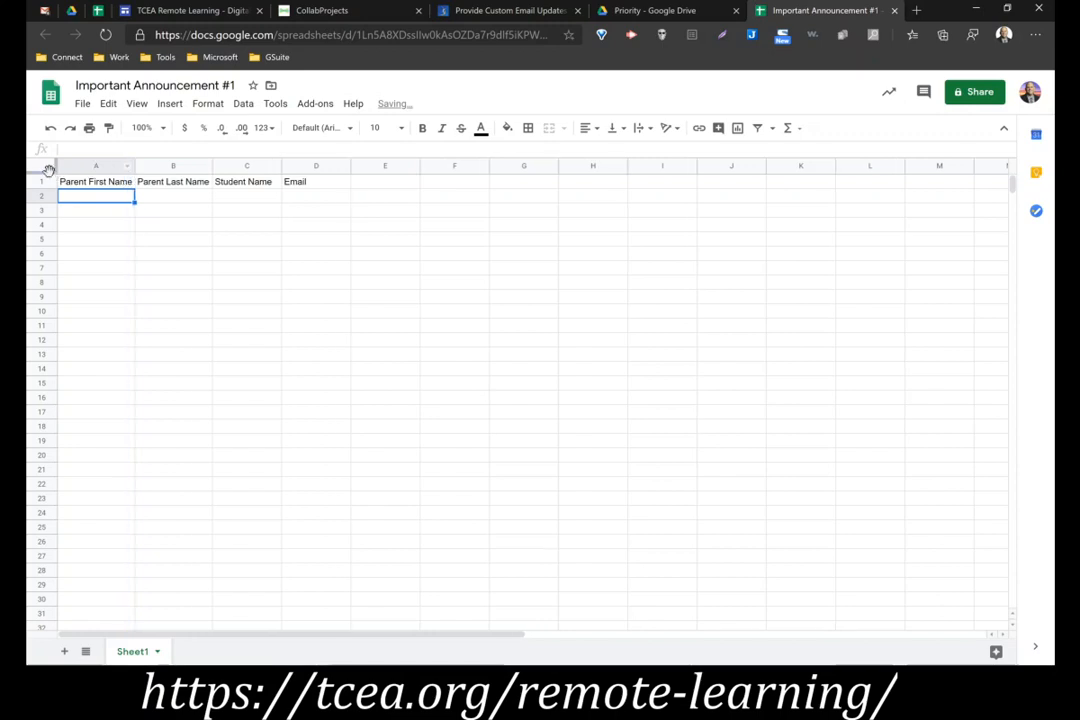
Freeze row 1 and bold the headers in A1 to D1, widening columns A and B to fit the bold text
{"action": "left_click_drag", "start_coordinate": [42, 172], "coordinate": [296, 186]}
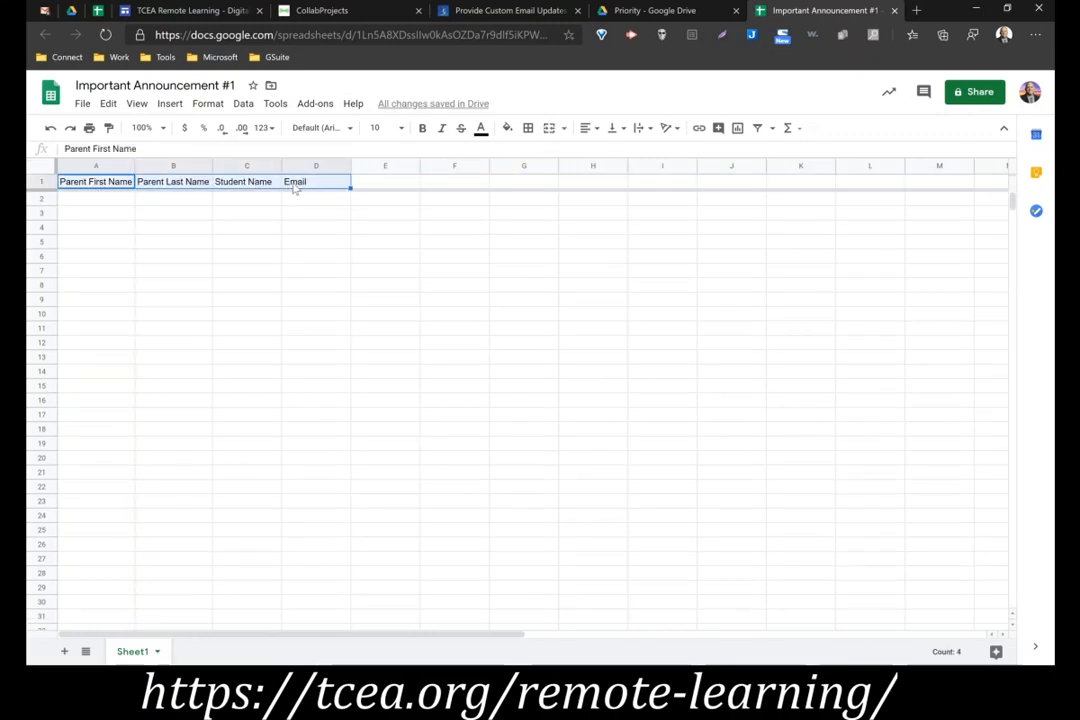
{"action": "key", "text": "ctrl+b"}
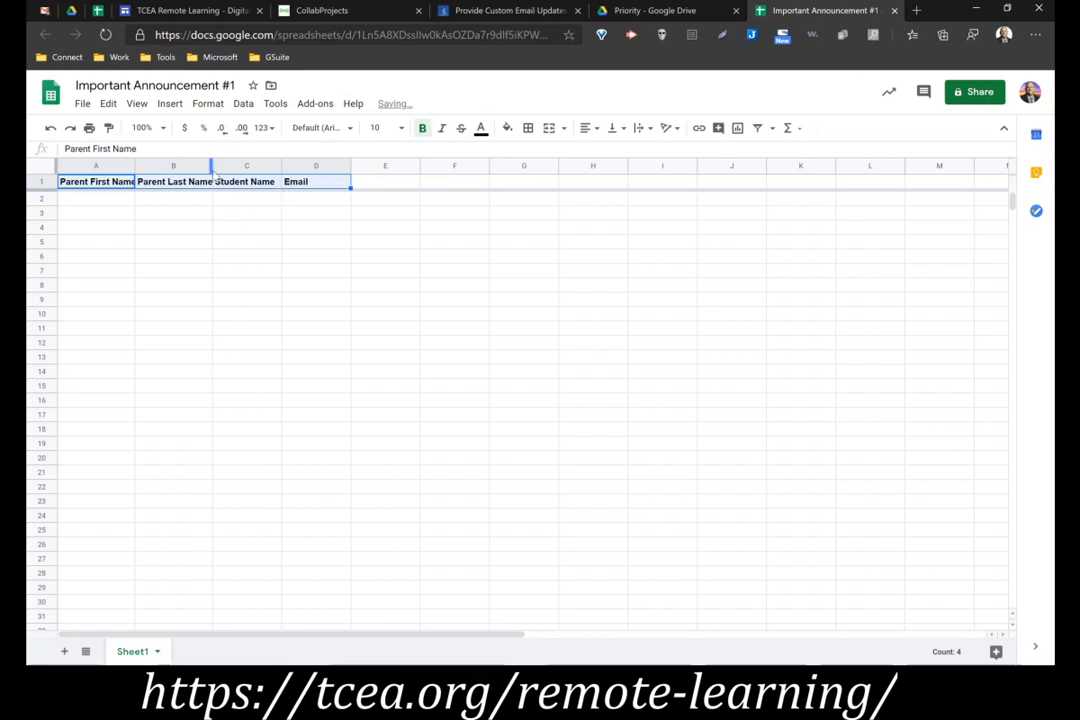
{"action": "left_click_drag", "start_coordinate": [212, 175], "coordinate": [216, 172]}
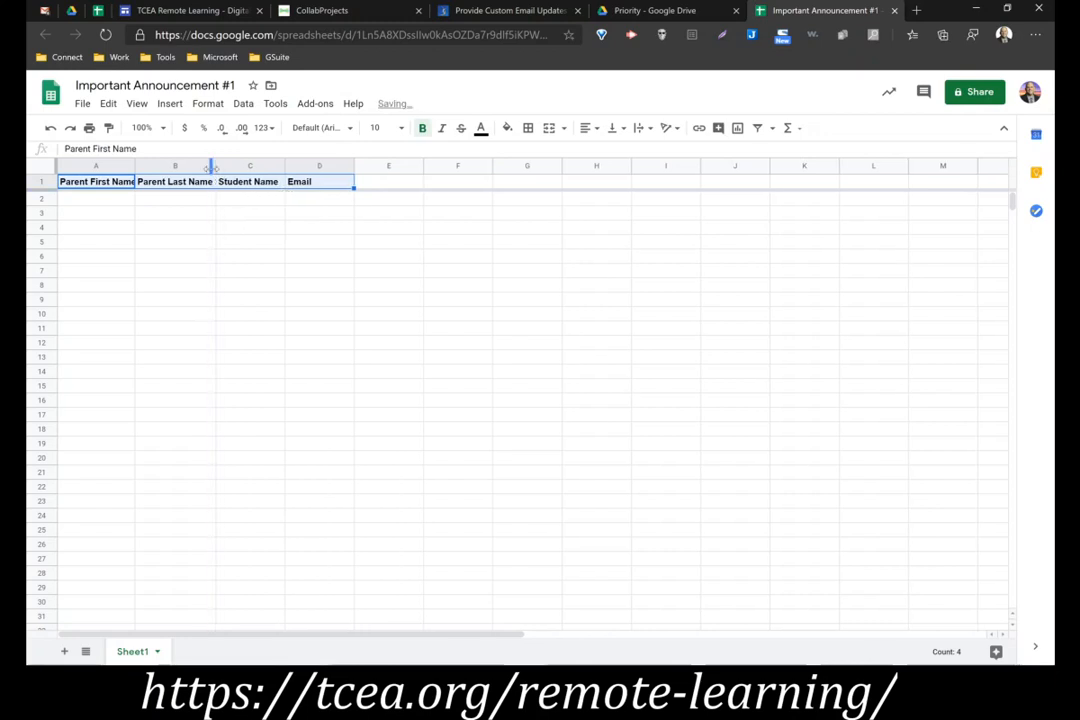
{"action": "double_click", "coordinate": [134, 168]}
{"action": "left_click", "coordinate": [170, 203]}
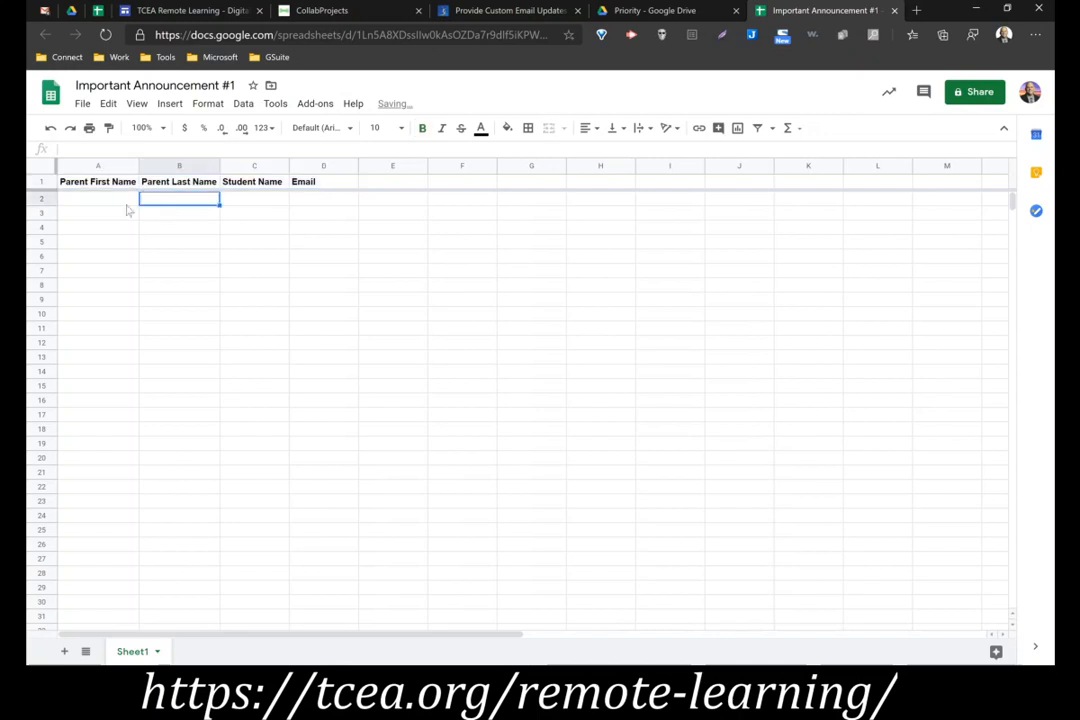
Fill row 2 with the first contact's parent first name, parent last name, student name and email address
{"action": "left_click", "coordinate": [131, 199]}
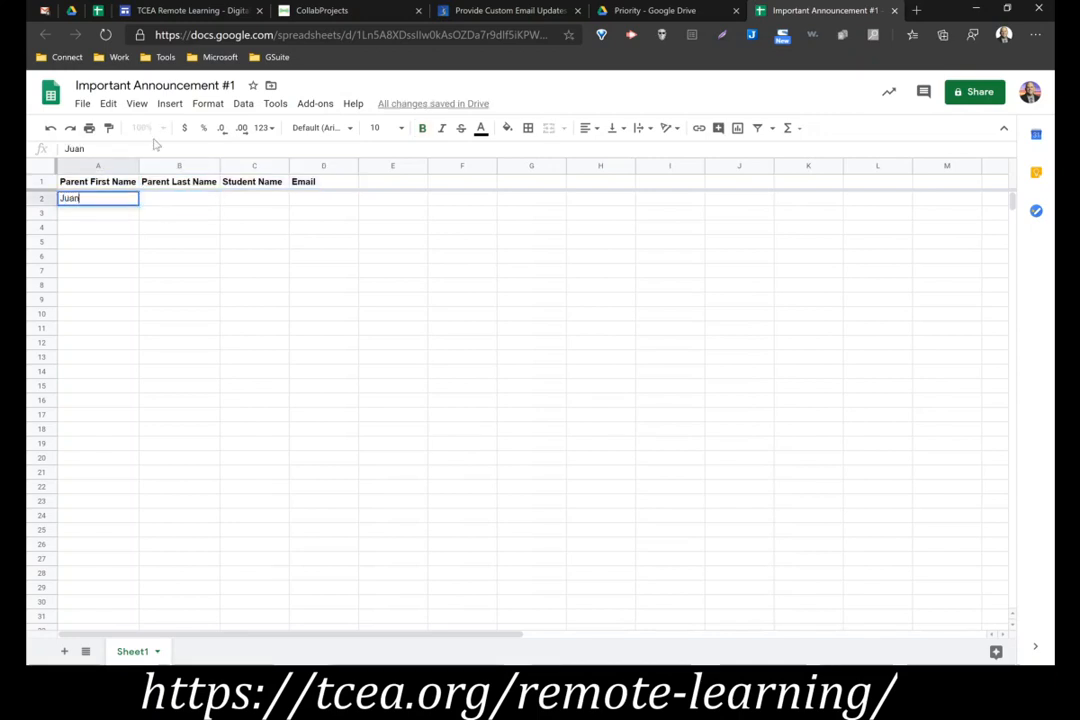
{"action": "key", "text": "Tab"}
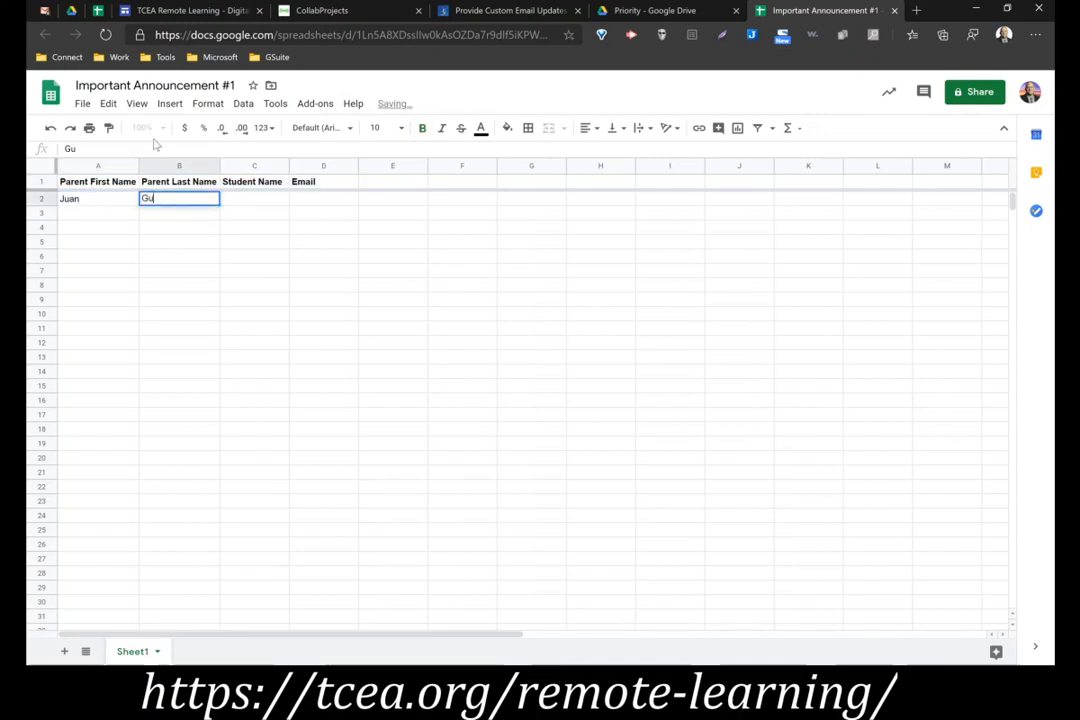
{"action": "key", "text": "Tab"}
{"action": "type", "text": "Miguel"}
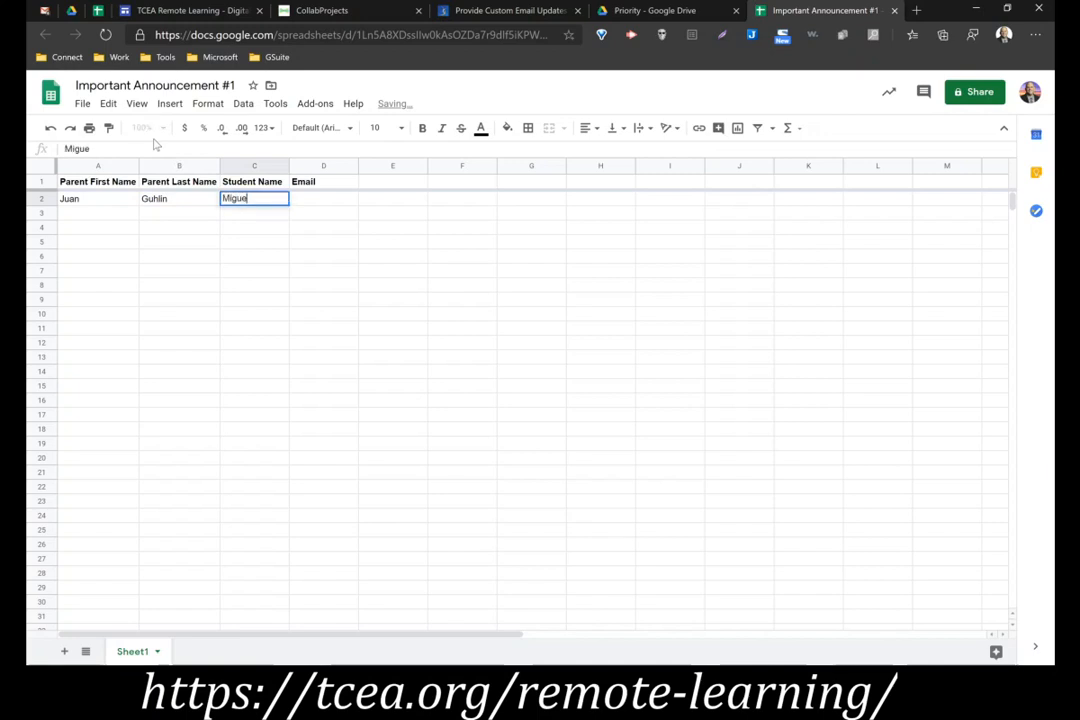
{"action": "key", "text": "Tab"}
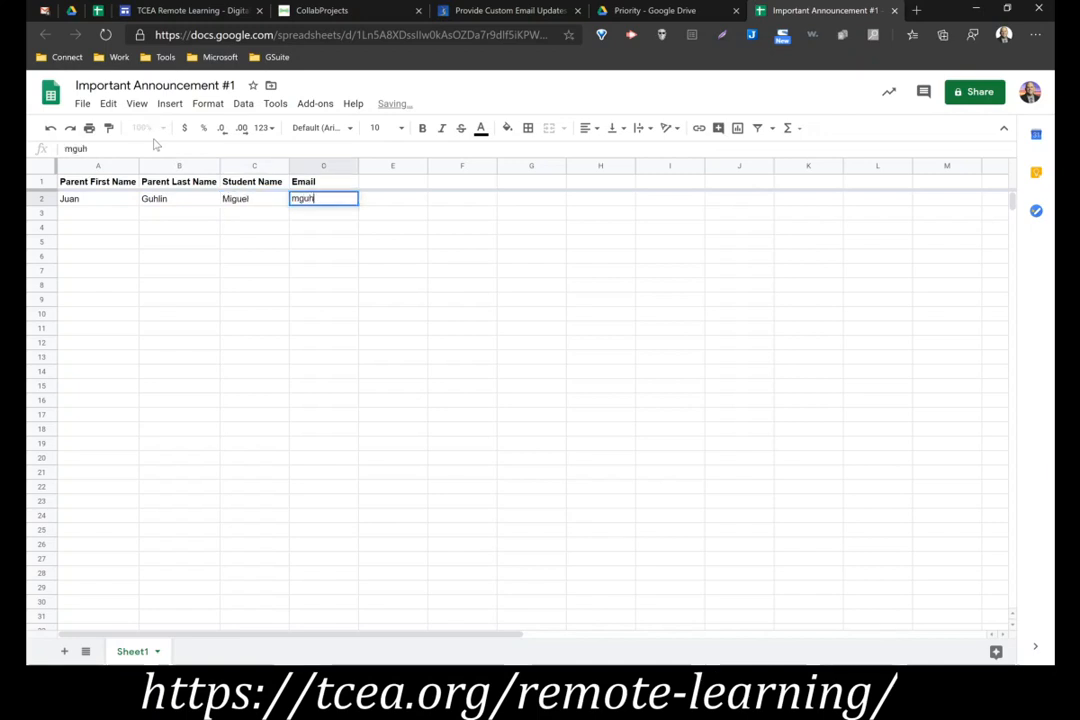
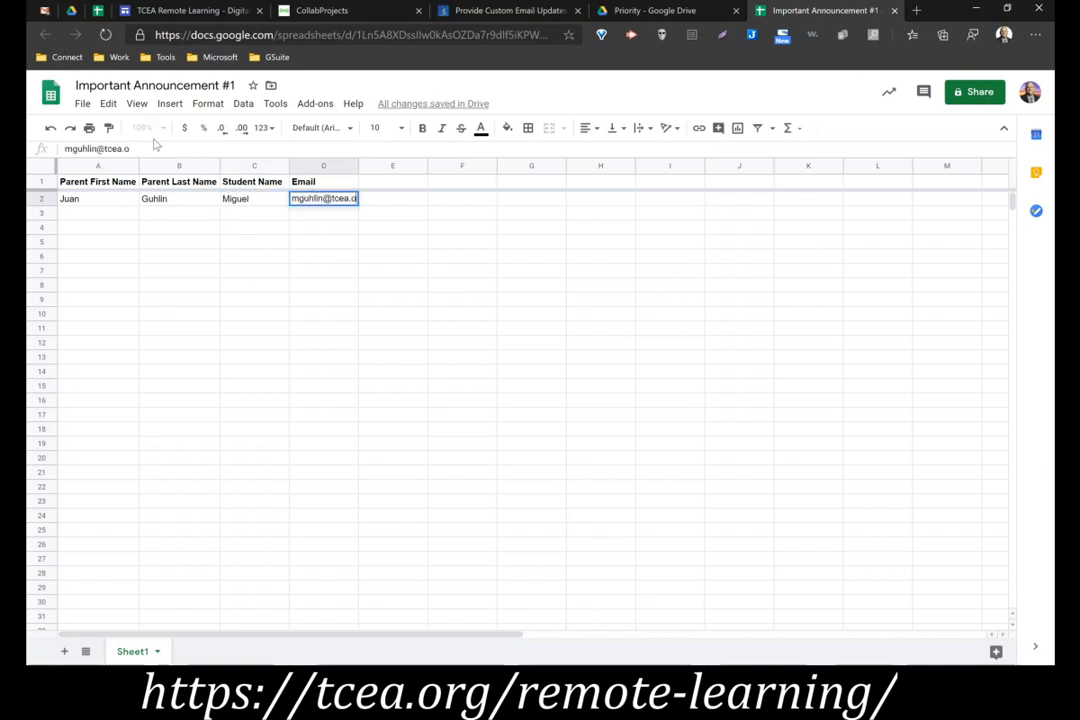
{"action": "key", "text": "Return"}
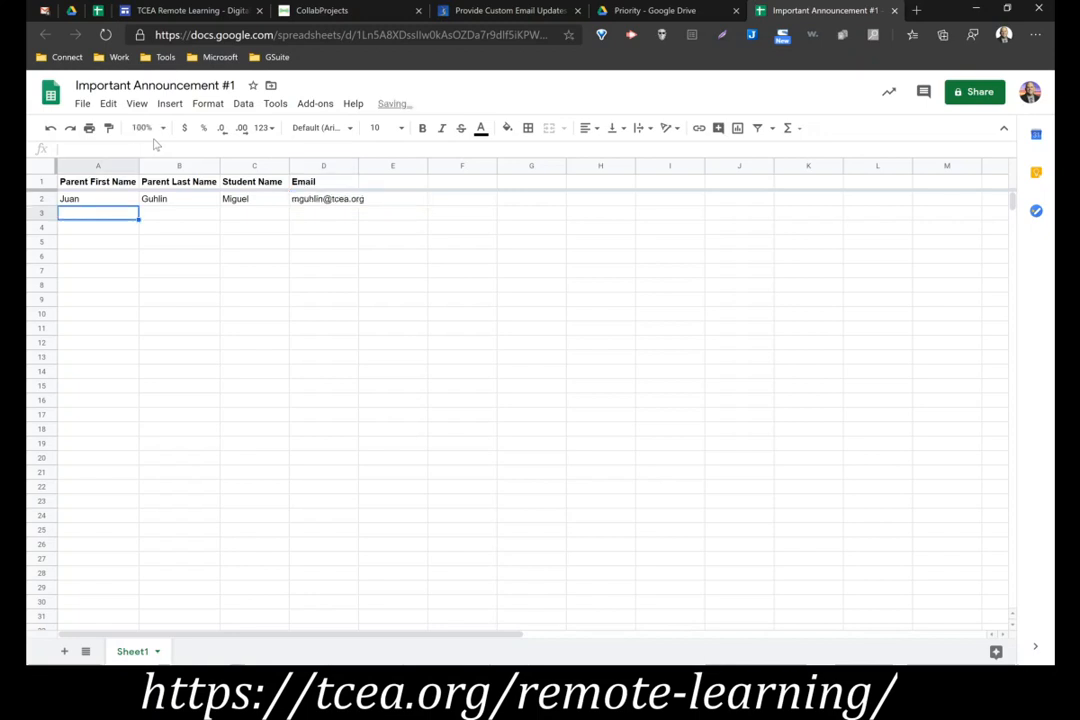
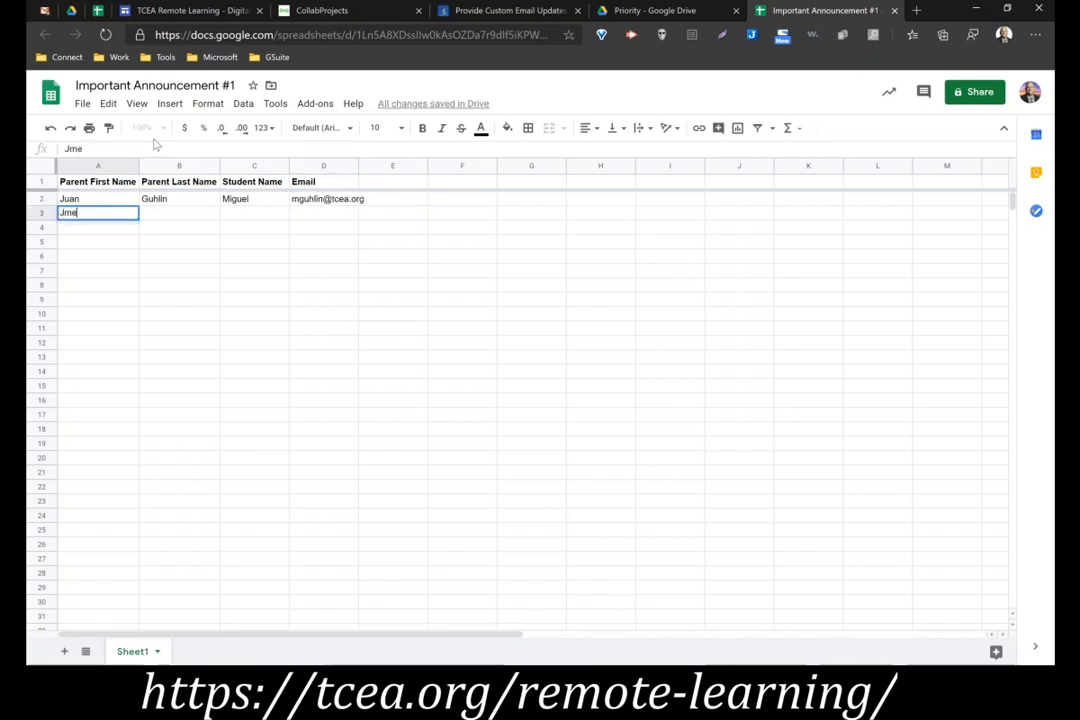
Fill row 3 with the second contact's parent first name, parent last name, student name and email address
{"action": "key", "text": "Tab"}
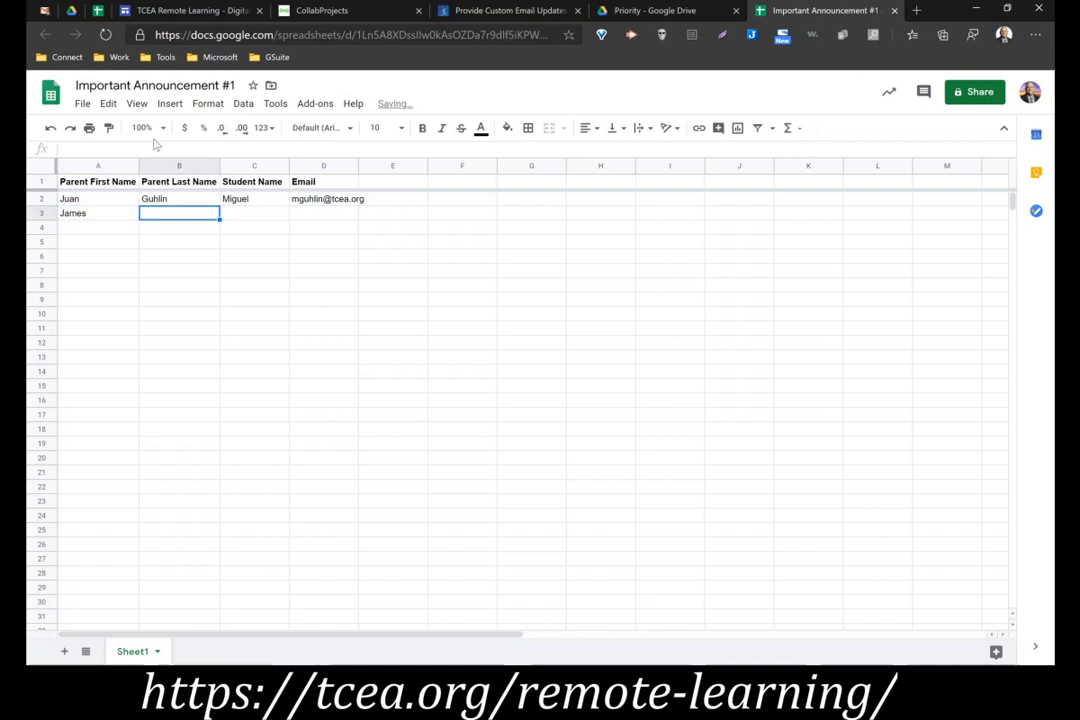
{"action": "key", "text": "Tab"}
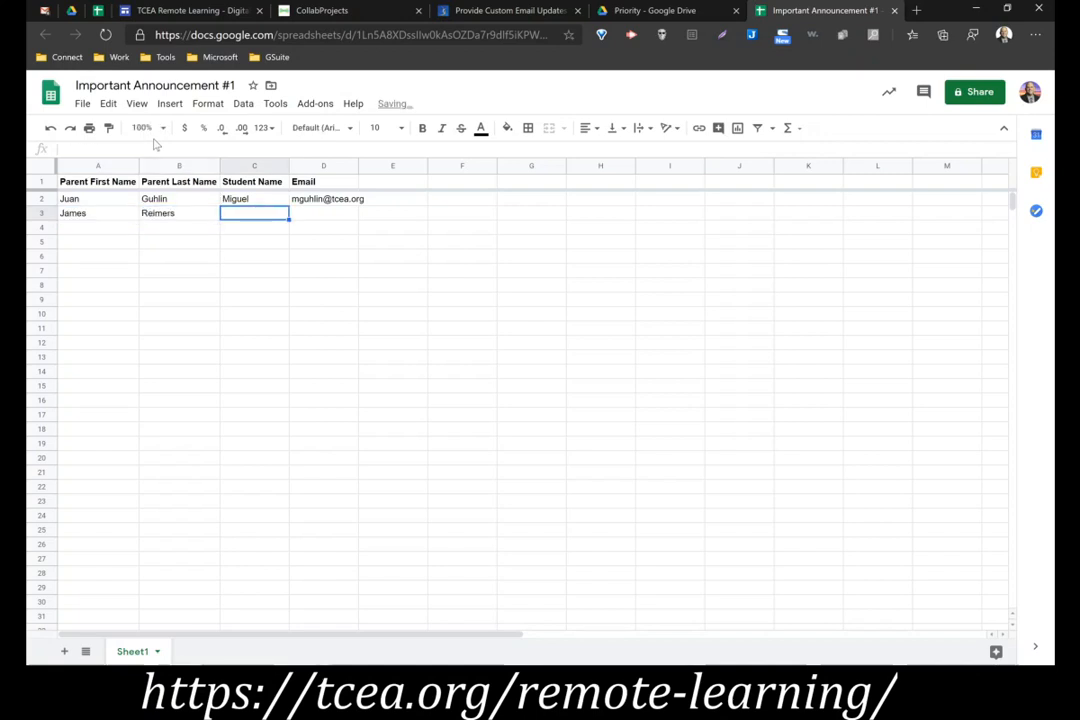
{"action": "type", "text": "Peggy"}
{"action": "key", "text": "Tab"}
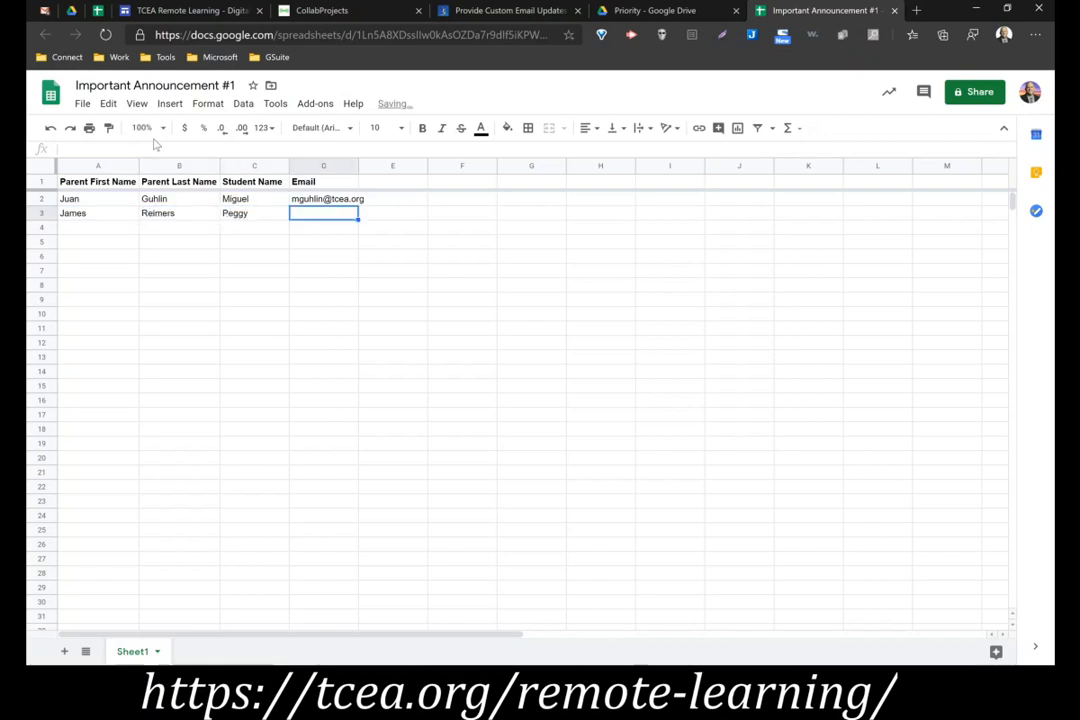
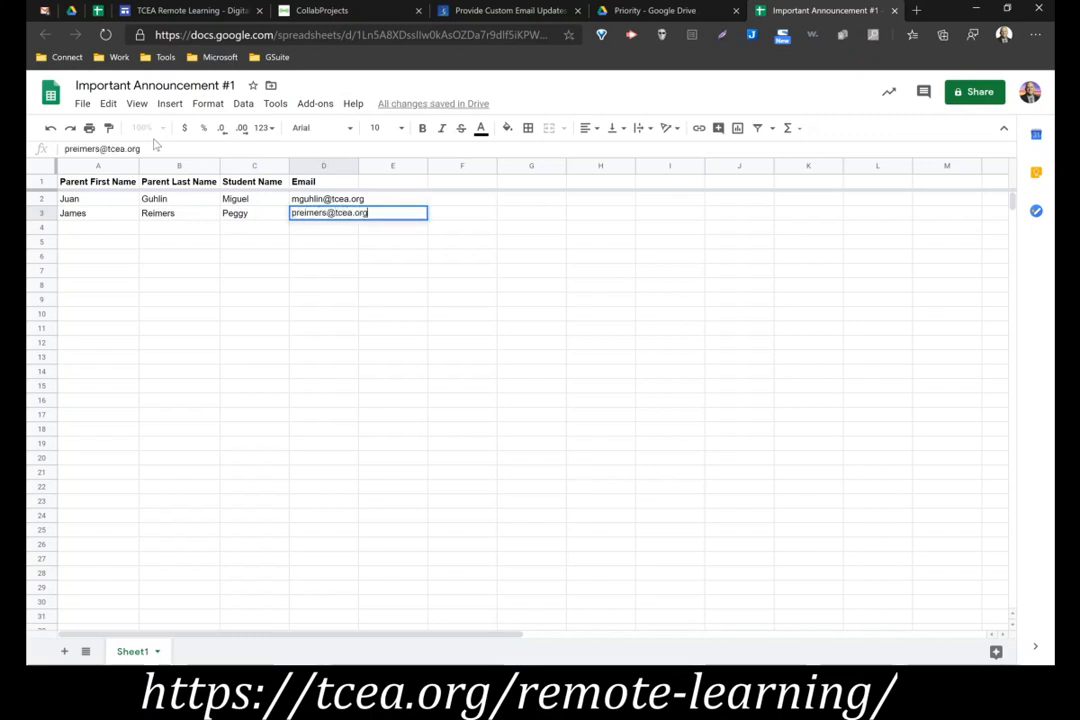
{"action": "key", "text": "Return"}
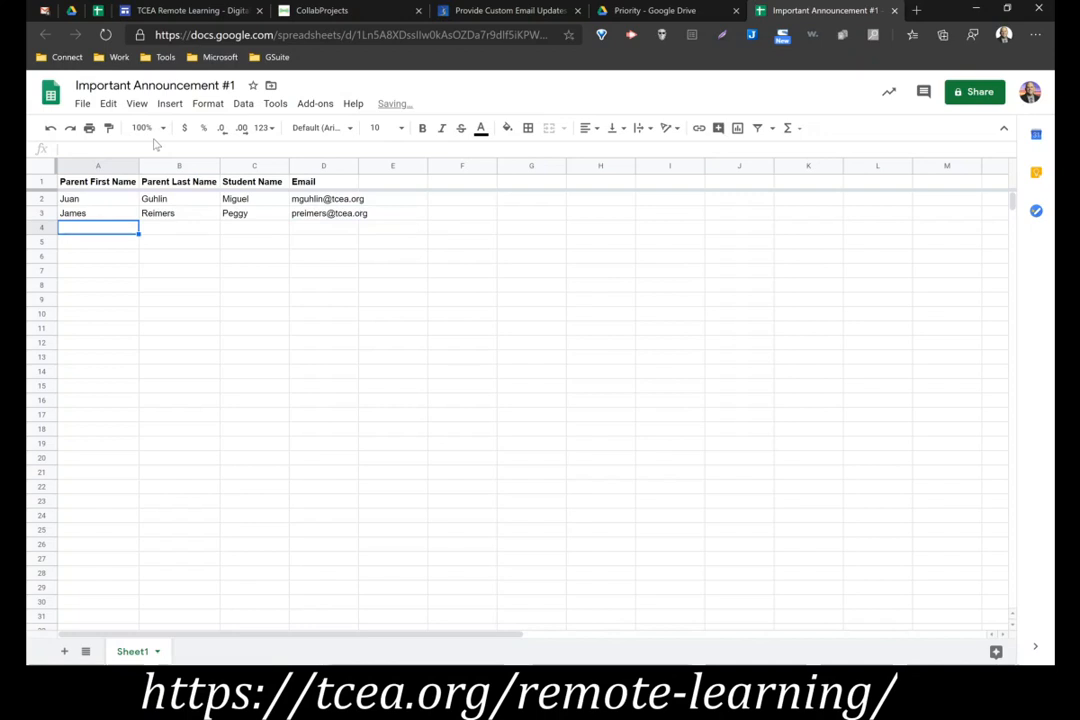
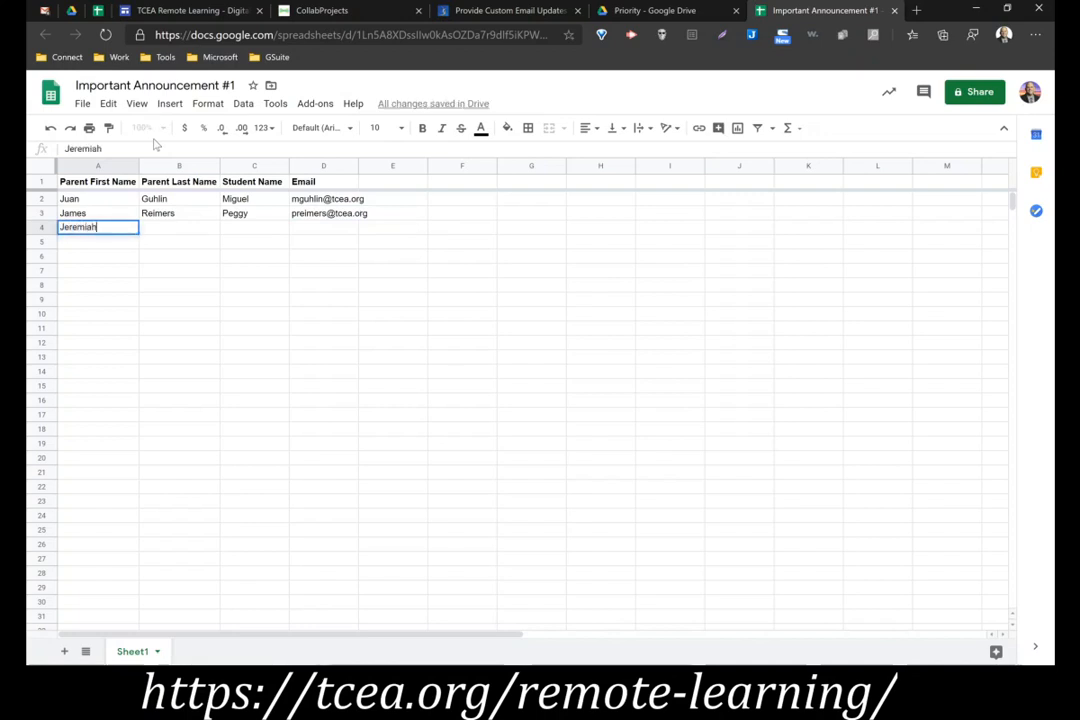
Fill row 4 with the third contact's parent names, student name and email address, and widen the Email column to fit the addresses
{"action": "key", "text": "Tab"}
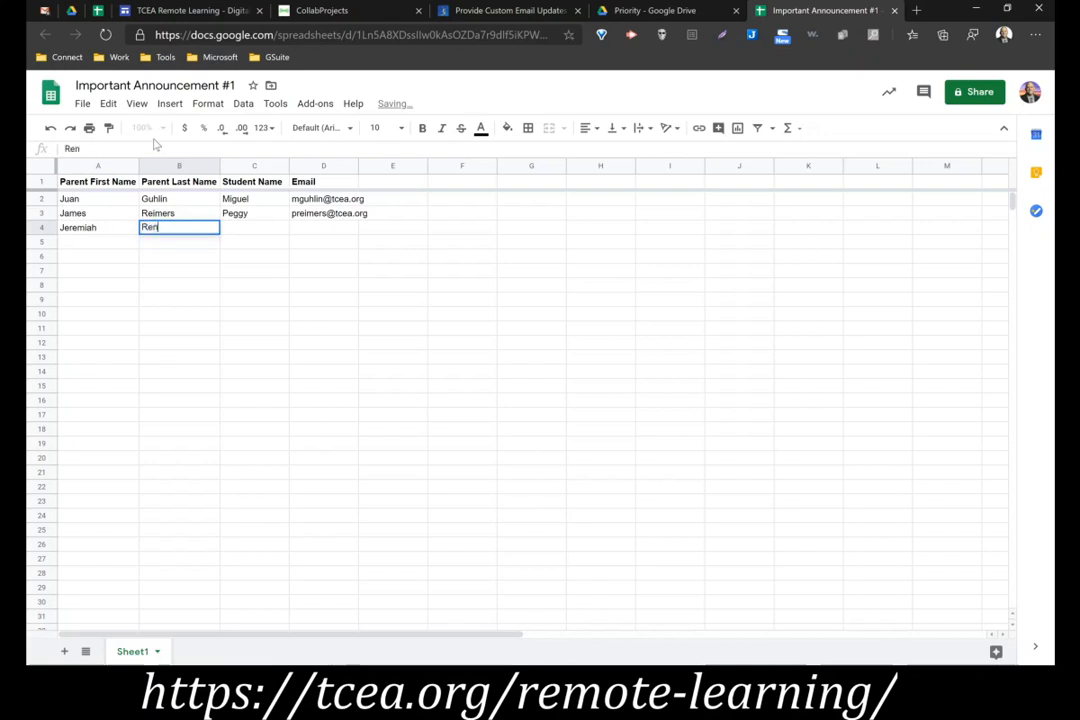
{"action": "key", "text": "Tab"}
{"action": "type", "text": "Diana"}
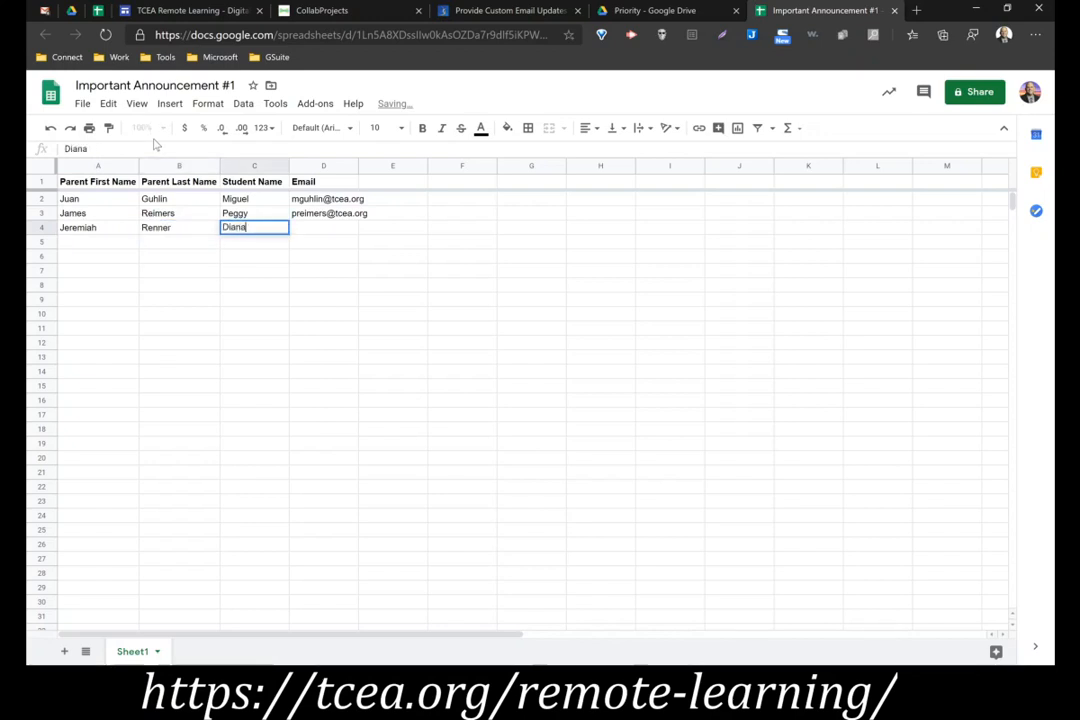
{"action": "key", "text": "Tab"}
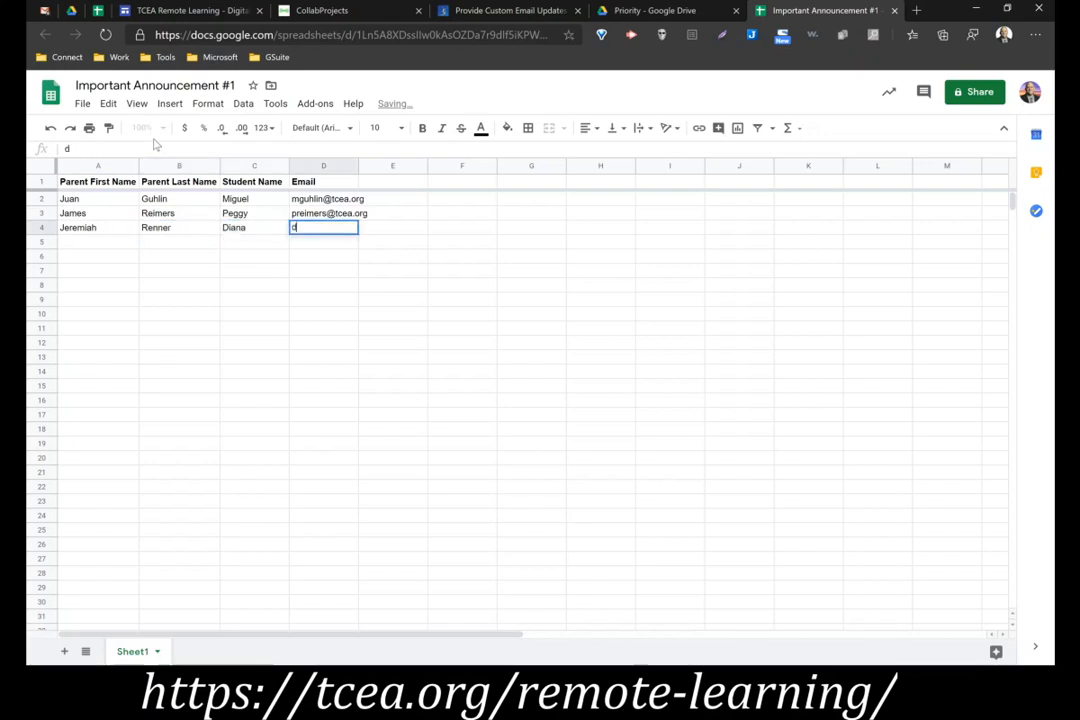
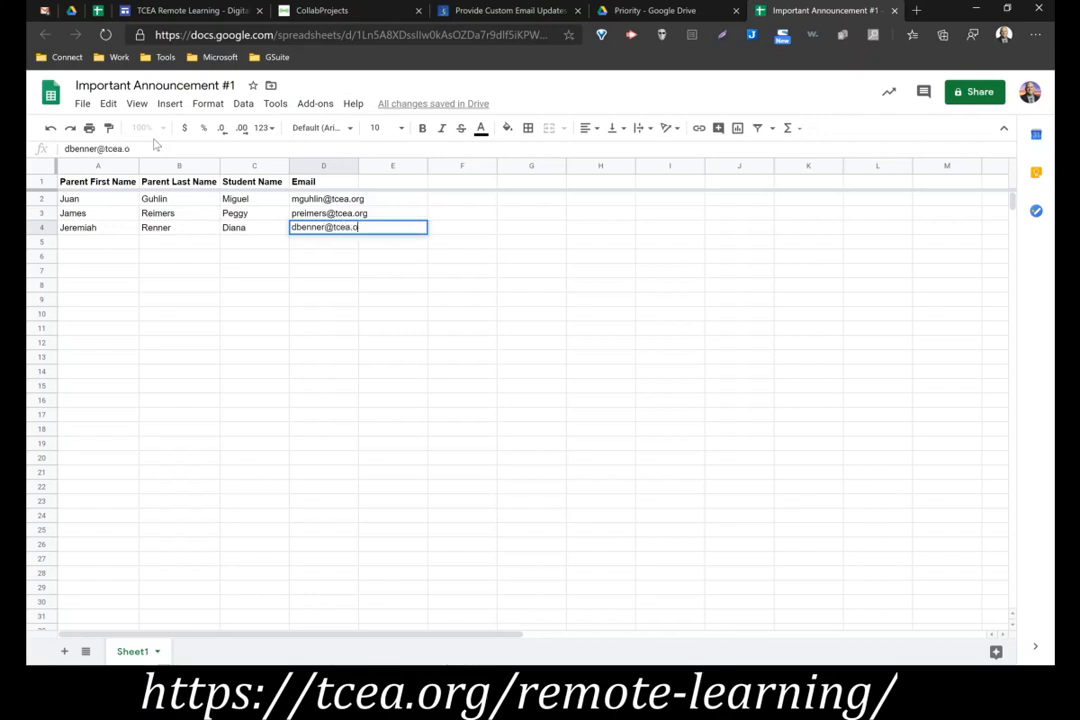
{"action": "key", "text": "Return"}
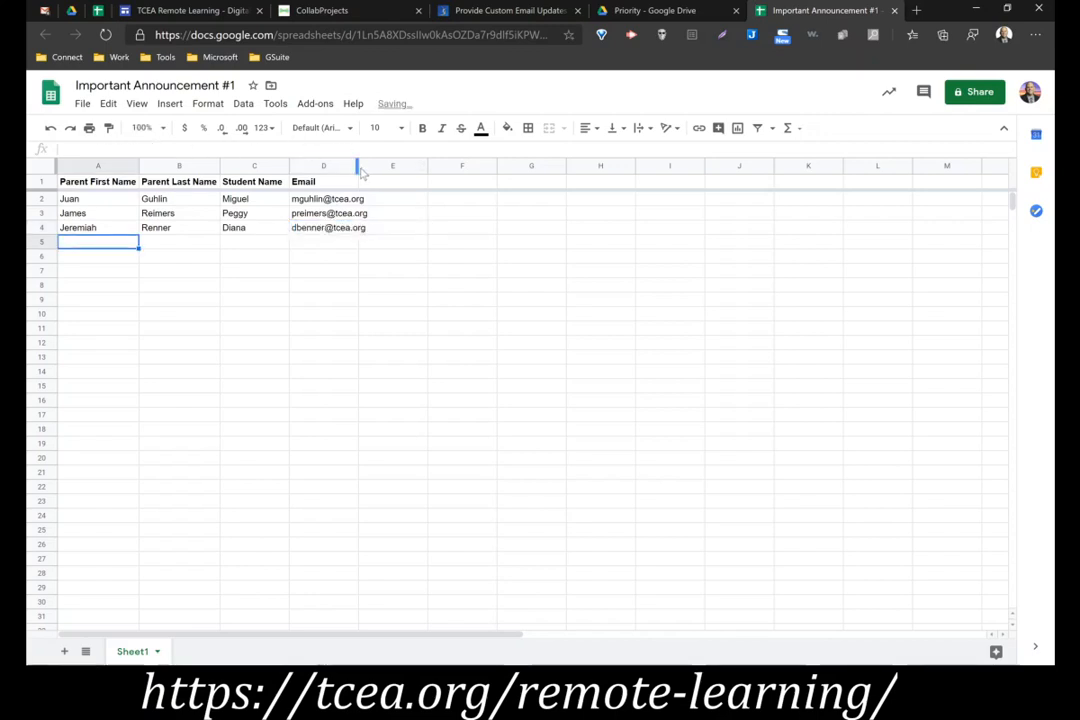
{"action": "left_click_drag", "start_coordinate": [358, 166], "coordinate": [378, 167]}
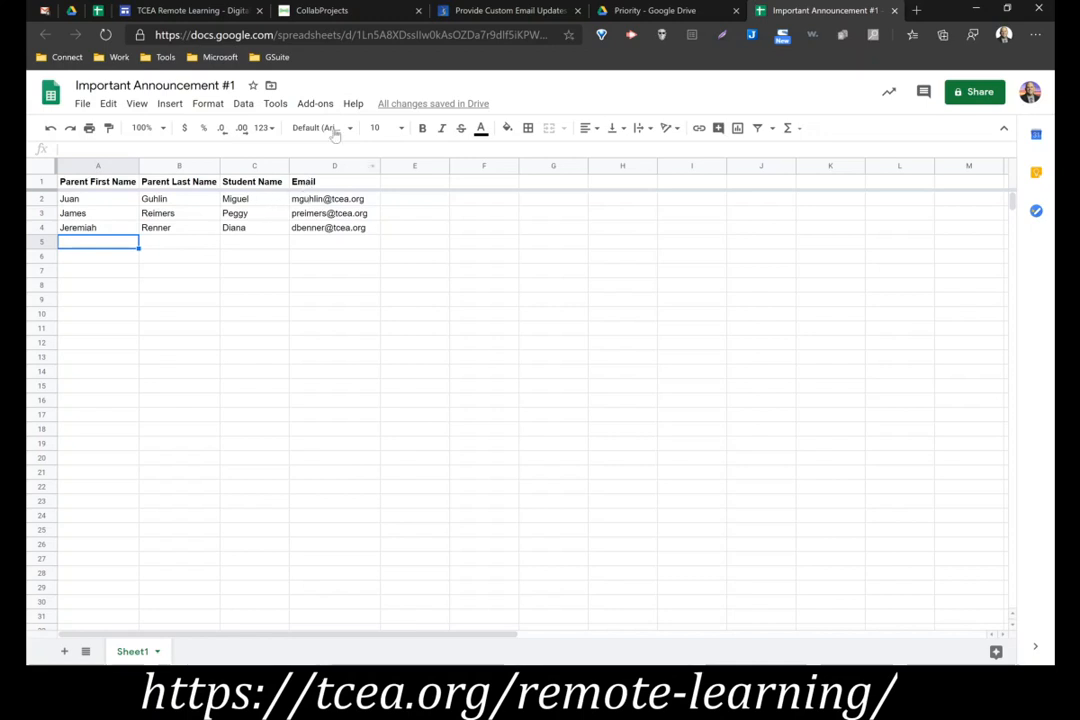
Search the G Suite Marketplace for the YAMM add-on
{"action": "left_click", "coordinate": [316, 104]}
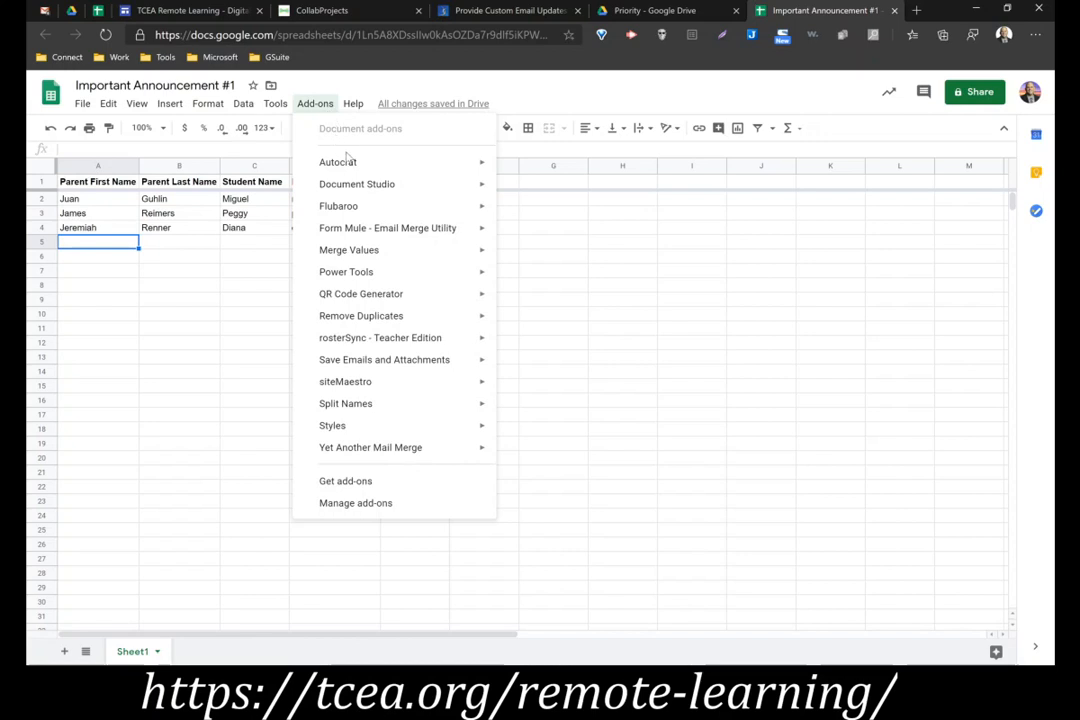
{"action": "mouse_move", "coordinate": [362, 455]}
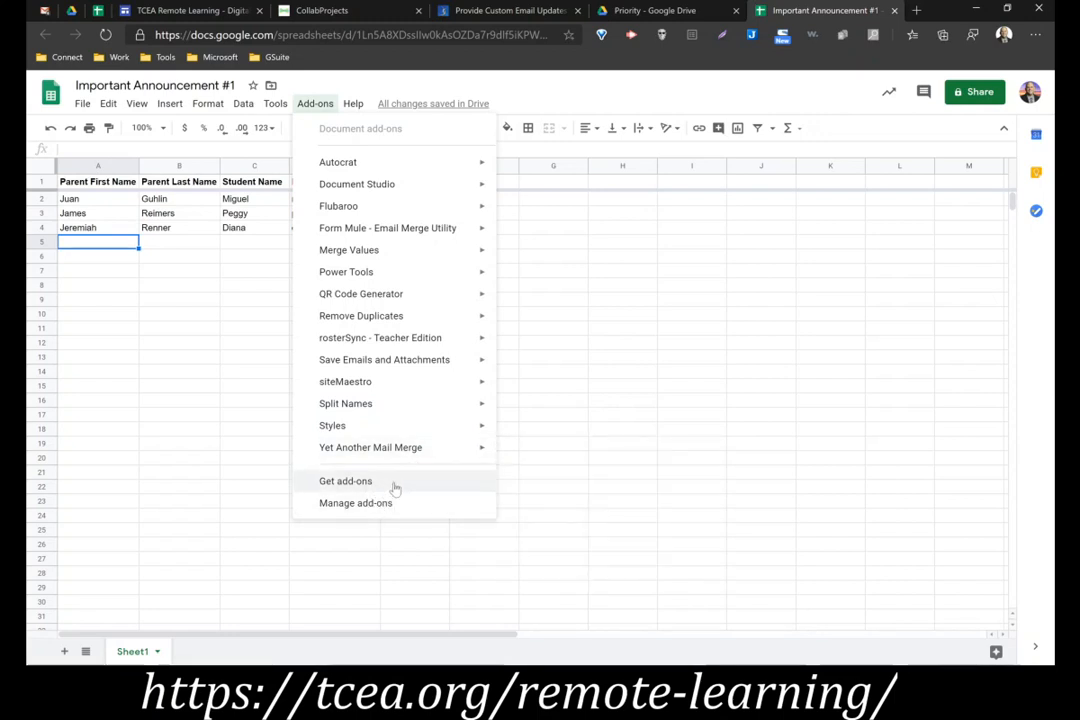
{"action": "left_click", "coordinate": [345, 481]}
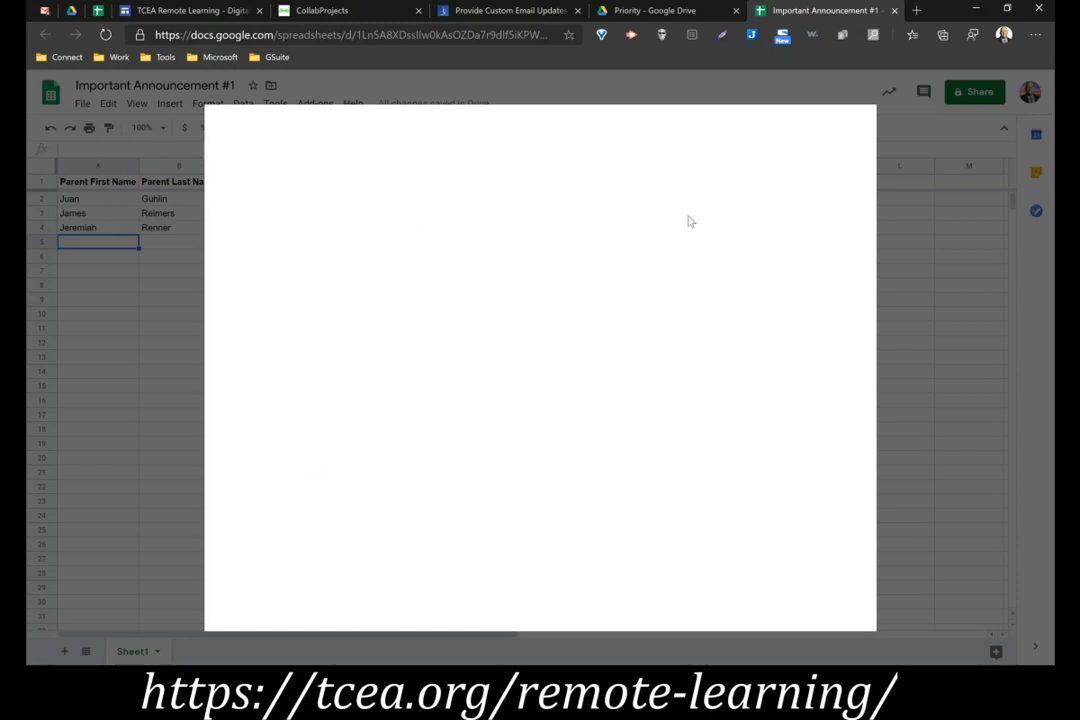
{"action": "left_click", "coordinate": [593, 127]}
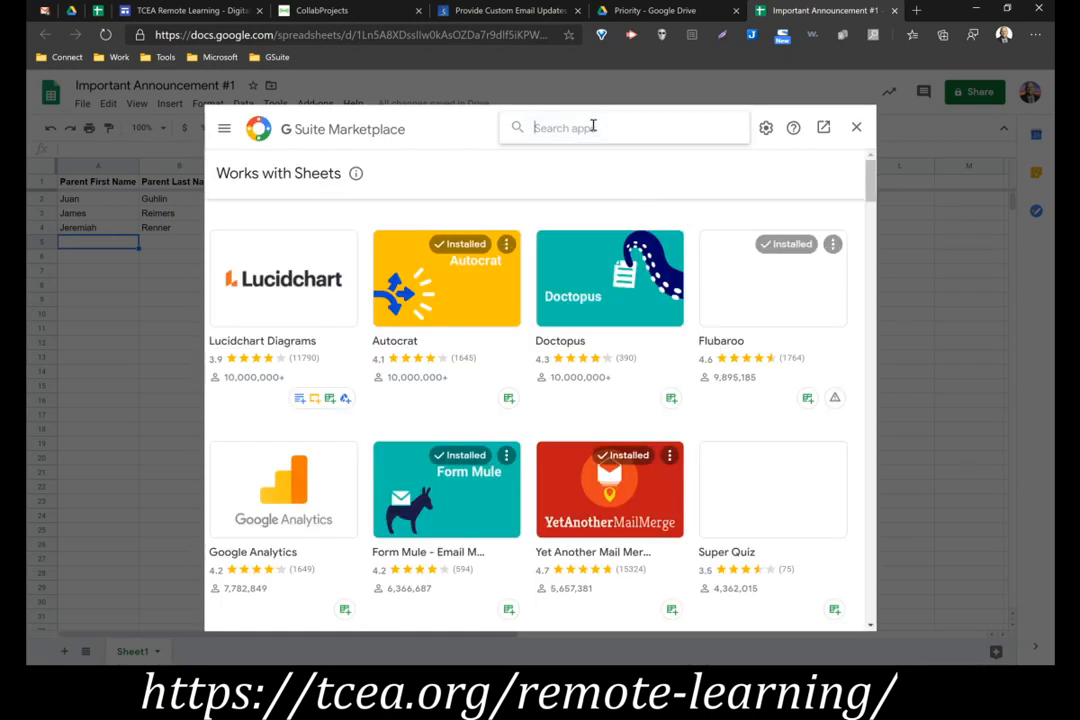
{"action": "type", "text": "YAMM"}
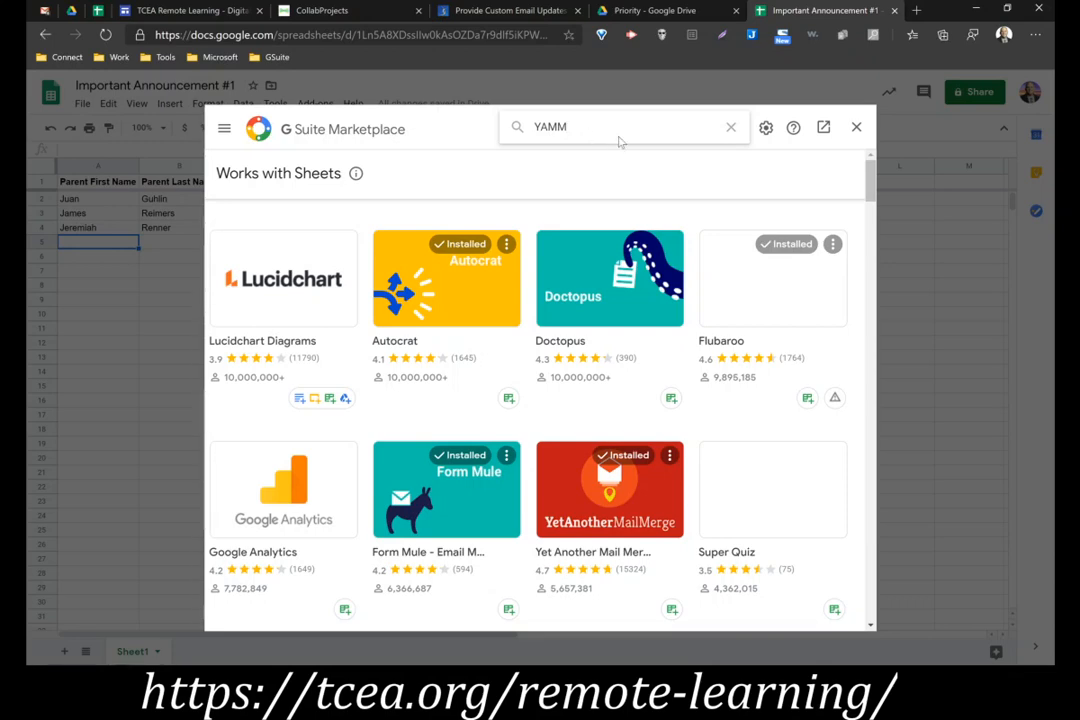
{"action": "key", "text": "Return"}
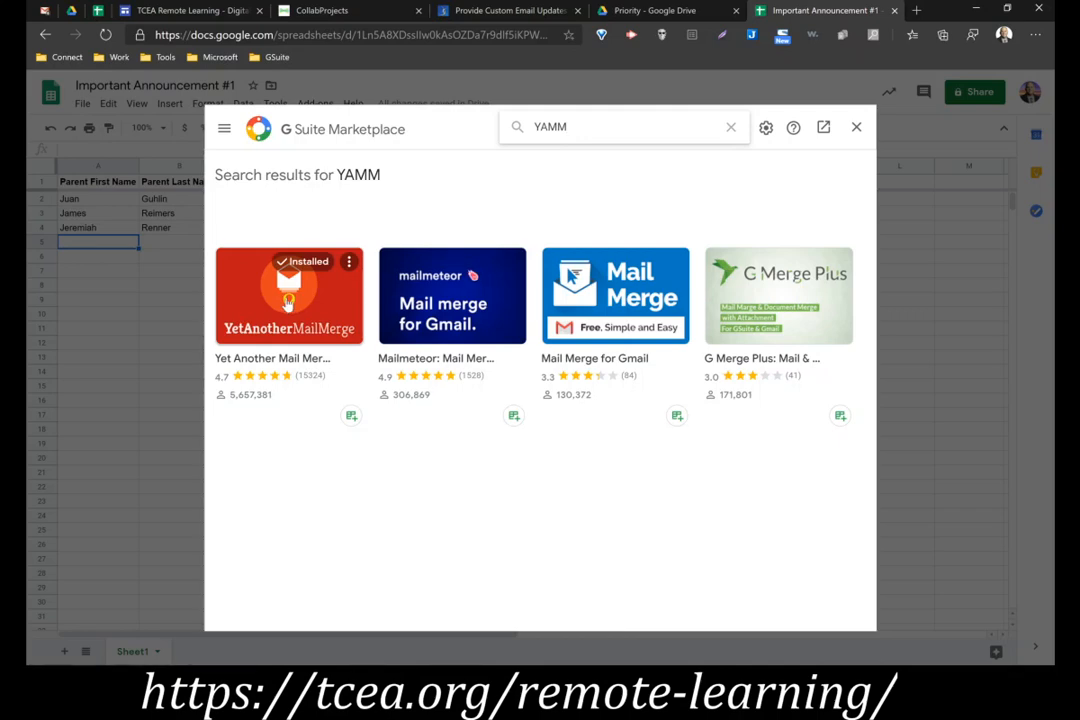
Review the overview and pricing details on Yet Another Mail Merge's Marketplace page, then close the Marketplace
{"action": "left_click", "coordinate": [288, 300]}
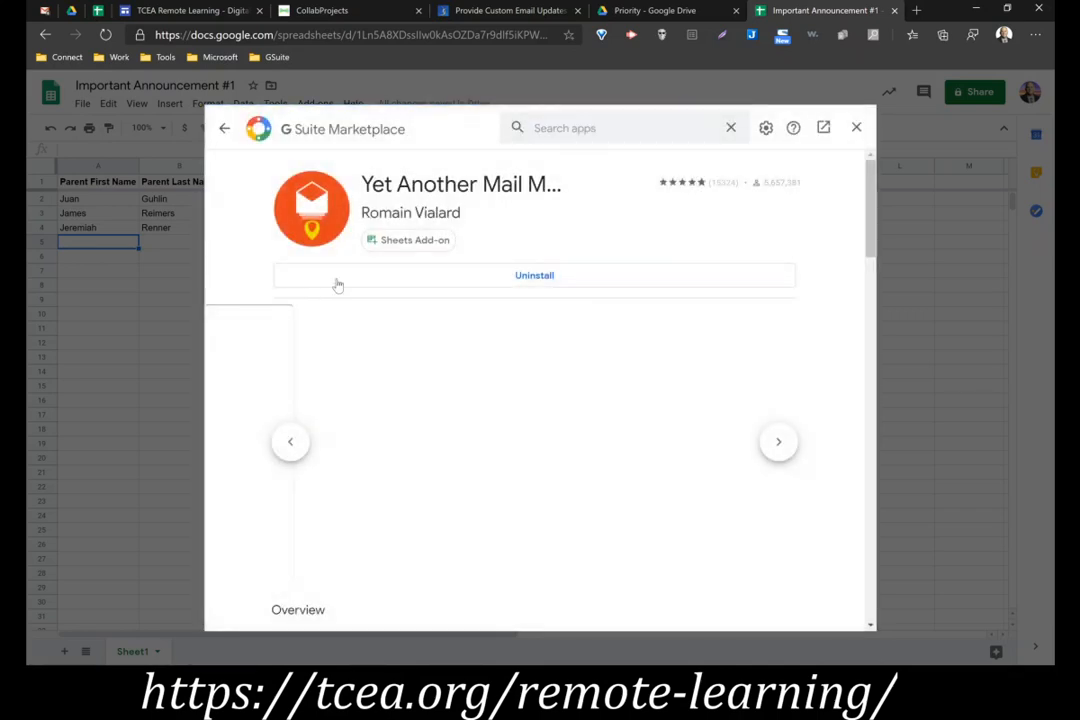
{"action": "scroll", "coordinate": [447, 212], "scroll_direction": "down", "scroll_amount": 3}
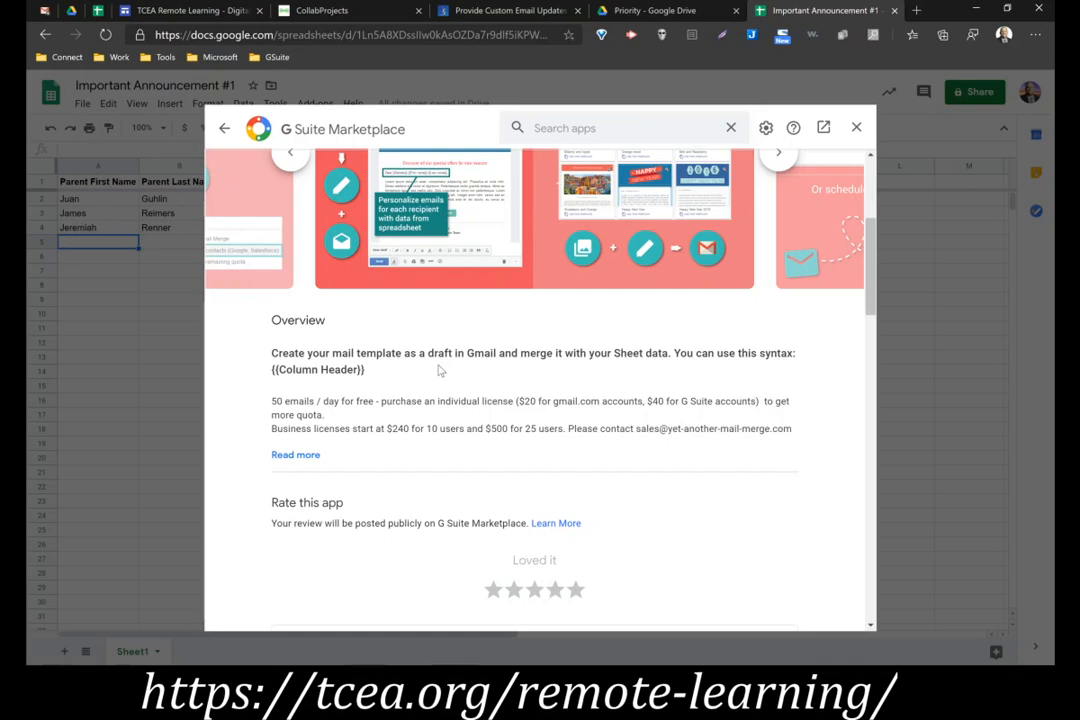
{"action": "scroll", "coordinate": [438, 370], "scroll_direction": "down", "scroll_amount": 2}
{"action": "scroll", "coordinate": [438, 370], "scroll_direction": "up", "scroll_amount": 2}
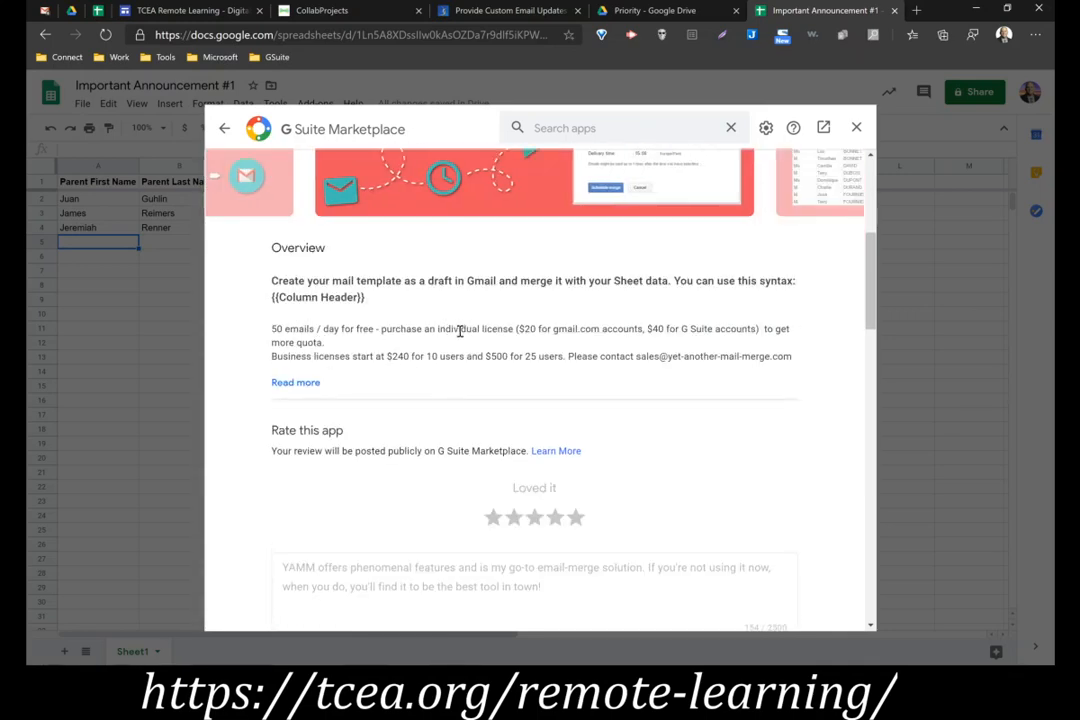
{"action": "left_click", "coordinate": [855, 129]}
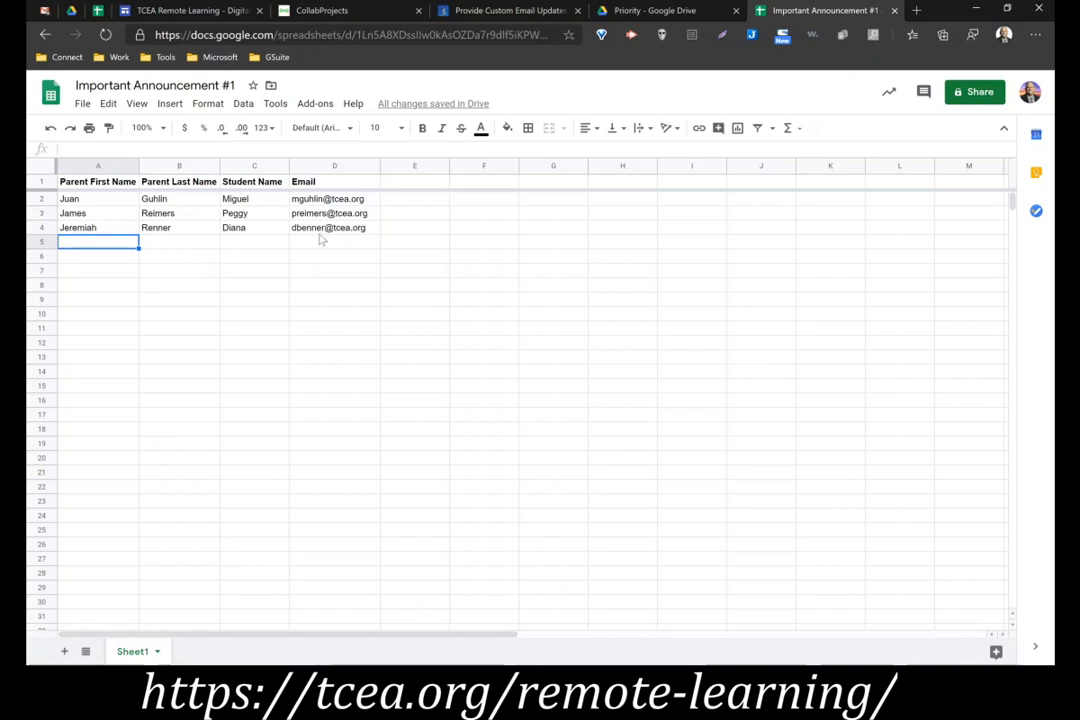
Start a mail merge with Yet Another Mail Merge and continue past the plan choice to the email template settings
{"action": "left_click", "coordinate": [327, 108]}
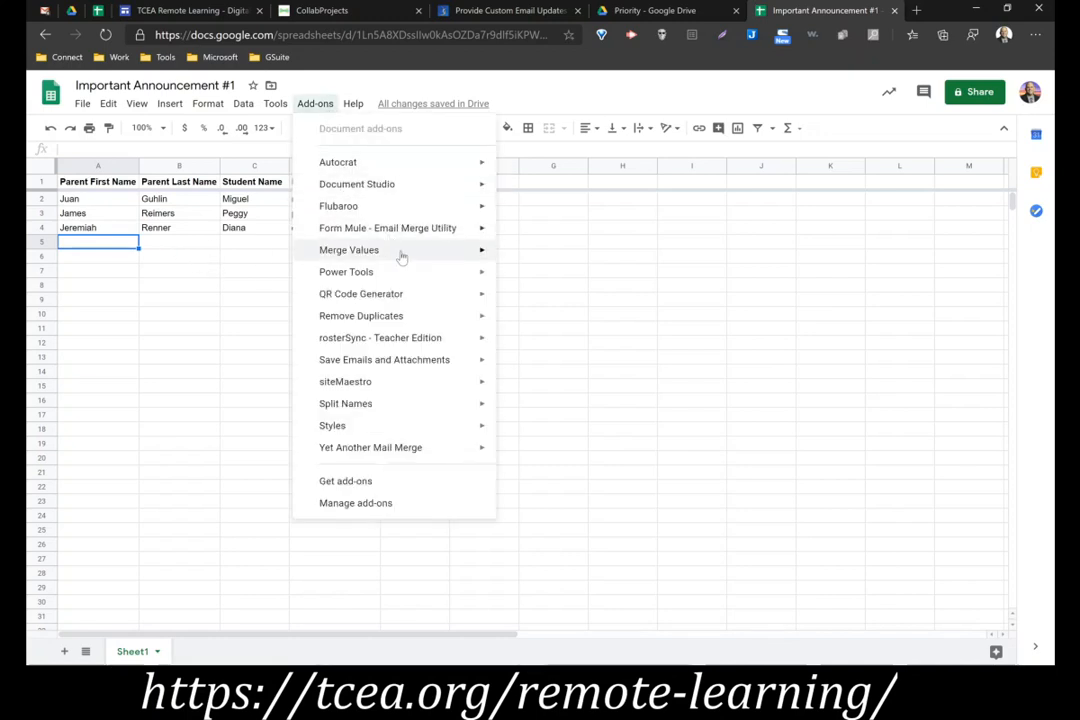
{"action": "mouse_move", "coordinate": [421, 456]}
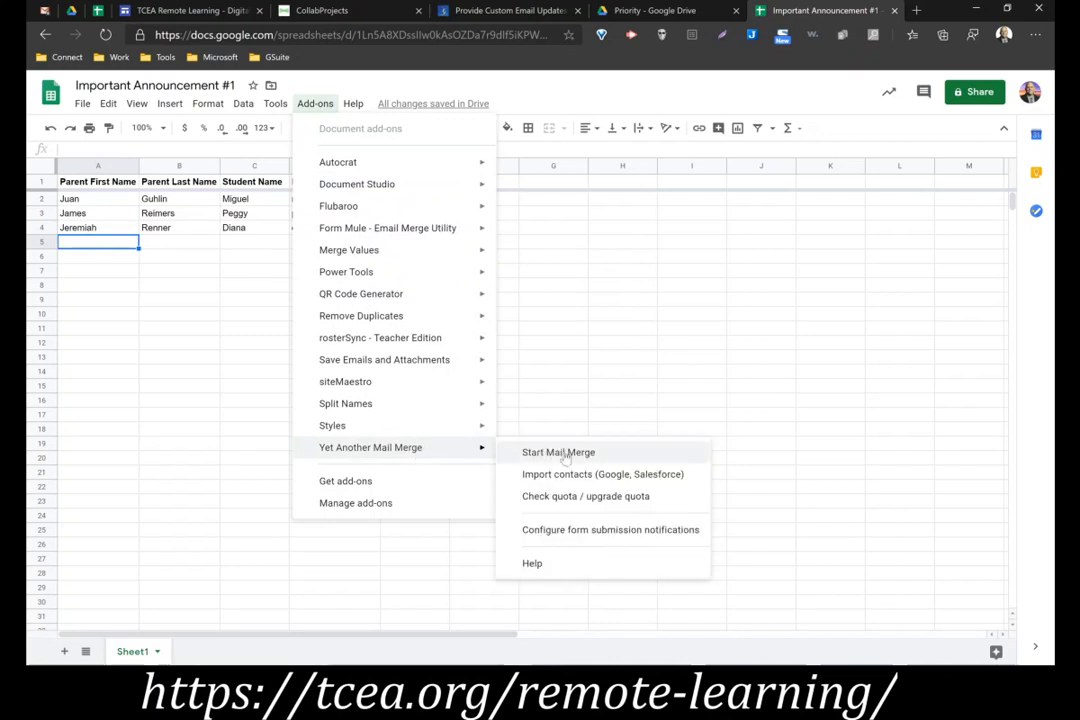
{"action": "left_click", "coordinate": [627, 457]}
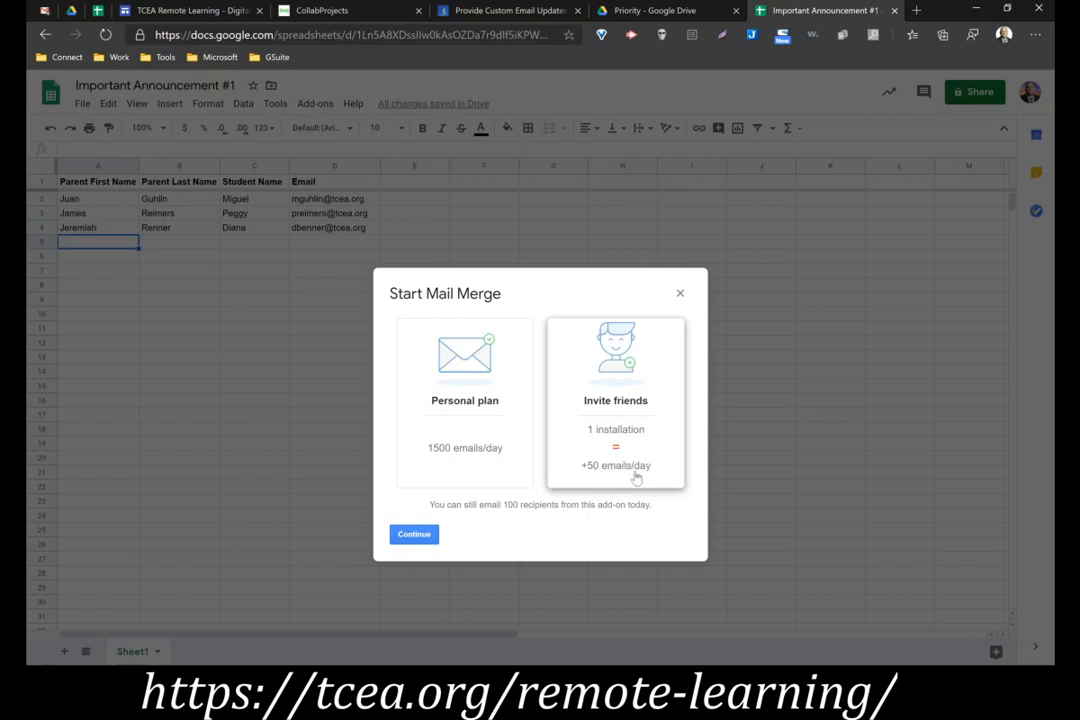
{"action": "left_click", "coordinate": [413, 536]}
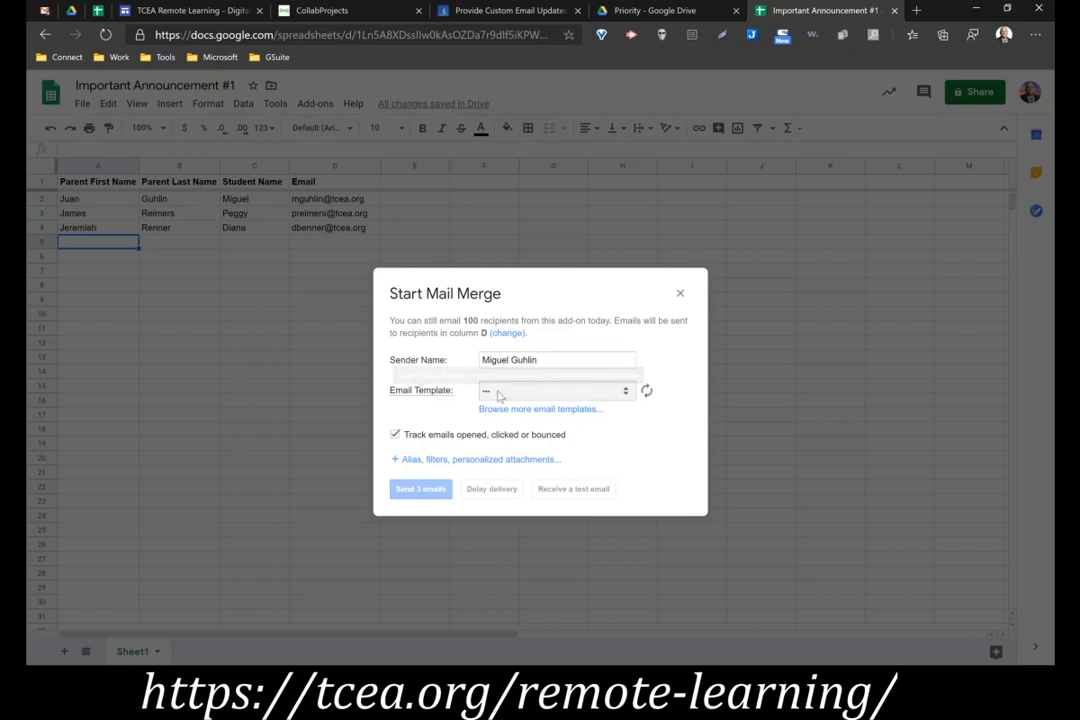
{"action": "mouse_move", "coordinate": [450, 399]}
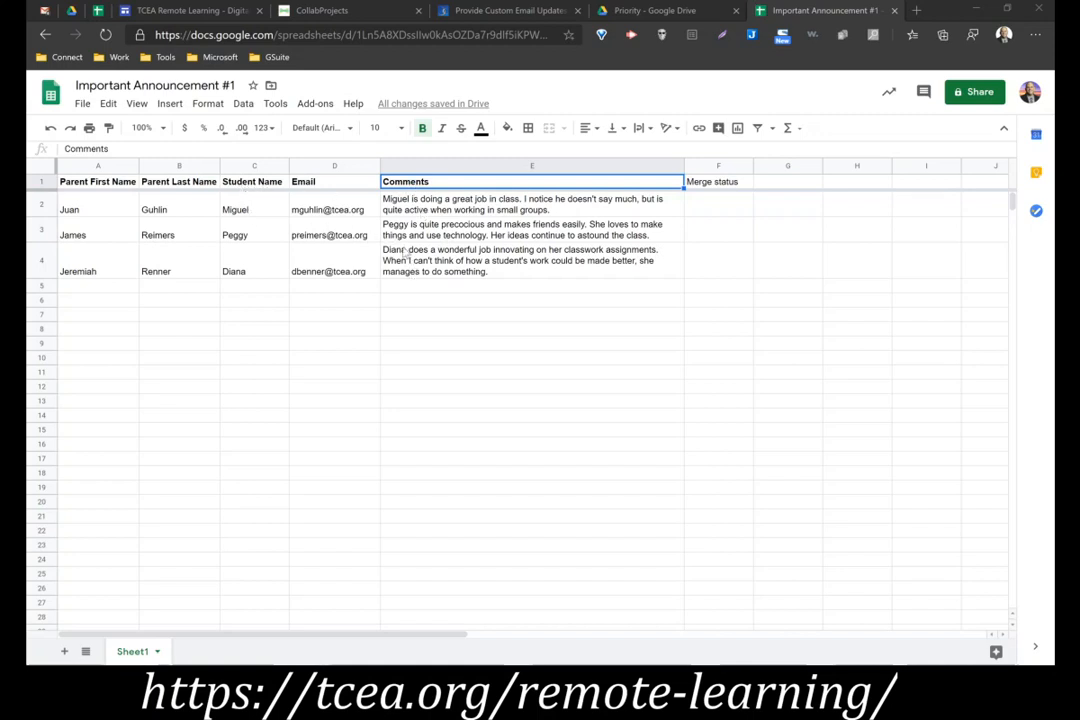
Open the Important Announcement draft in Gmail and bold its greeting line "To the Parents of {{Student Name}}:"
{"action": "left_click", "coordinate": [44, 10]}
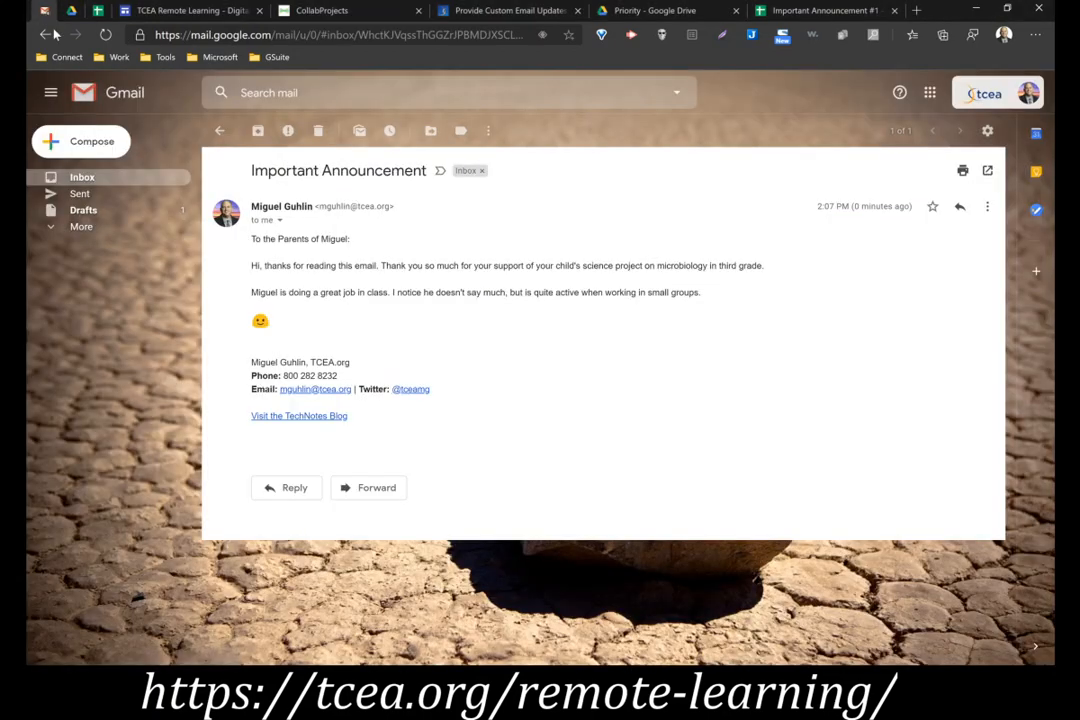
{"action": "left_click", "coordinate": [113, 182]}
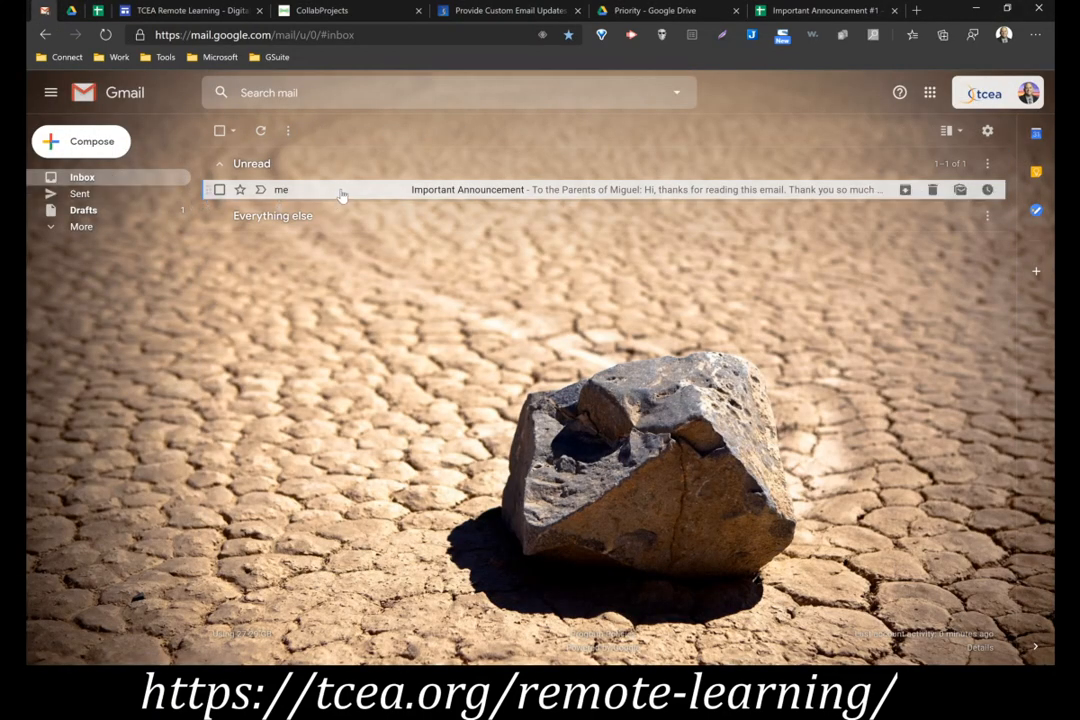
{"action": "left_click", "coordinate": [113, 210]}
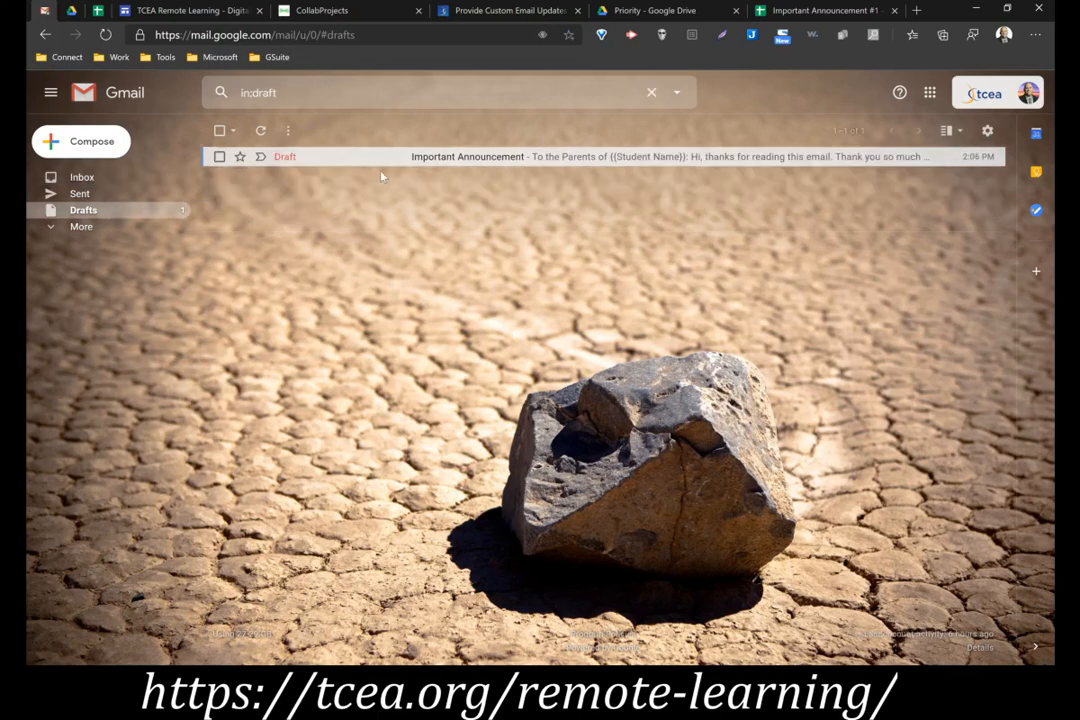
{"action": "left_click", "coordinate": [489, 157]}
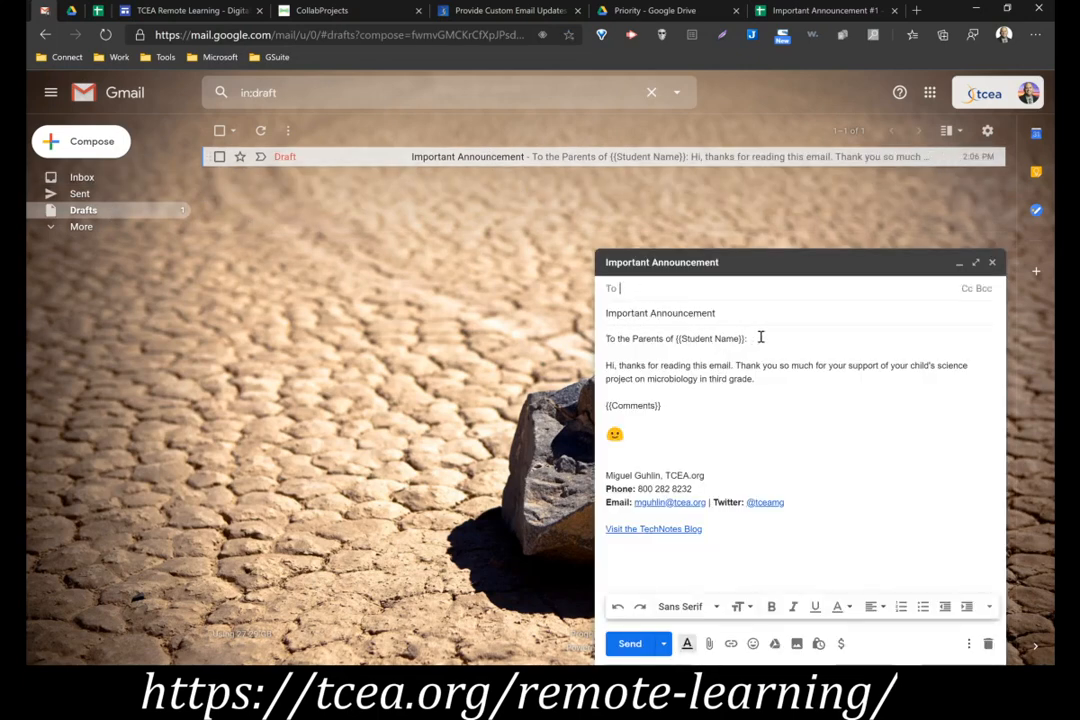
{"action": "left_click_drag", "start_coordinate": [762, 337], "coordinate": [600, 345]}
{"action": "key", "text": "ctrl+b"}
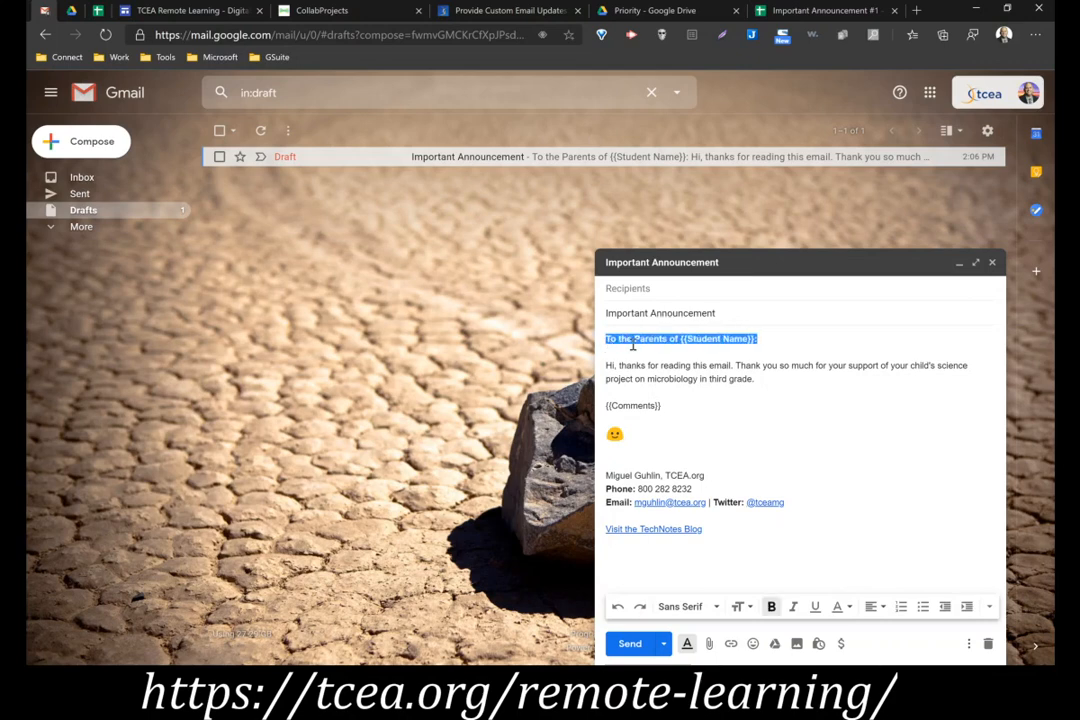
{"action": "left_click", "coordinate": [660, 357]}
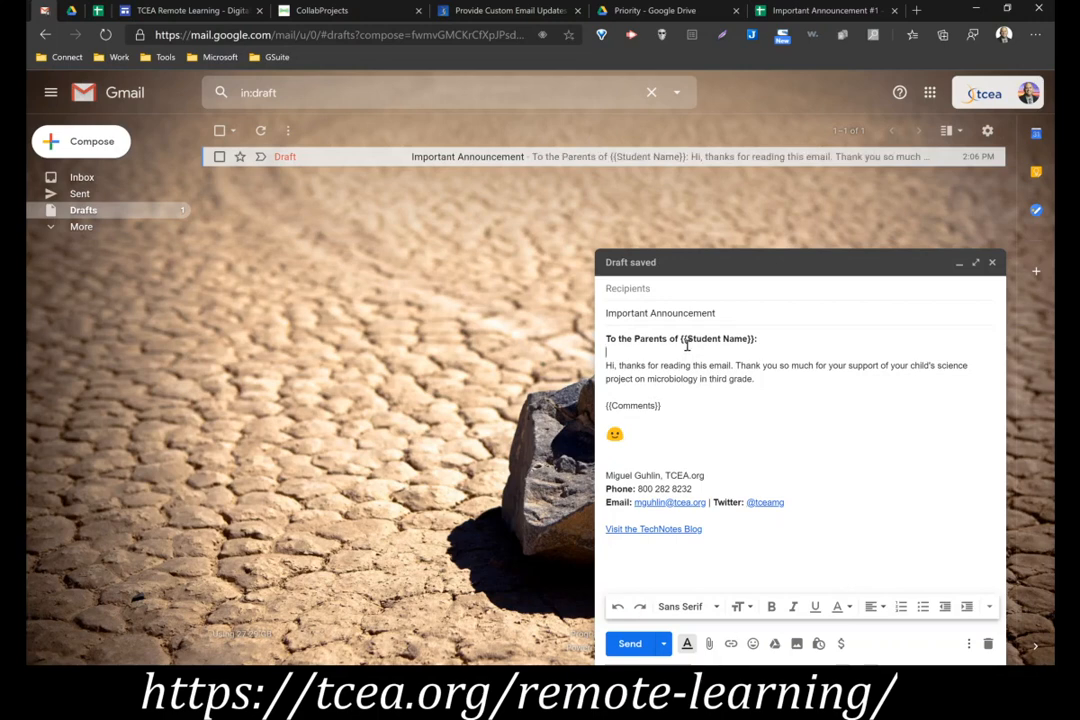
{"action": "left_click_drag", "start_coordinate": [686, 338], "coordinate": [748, 338]}
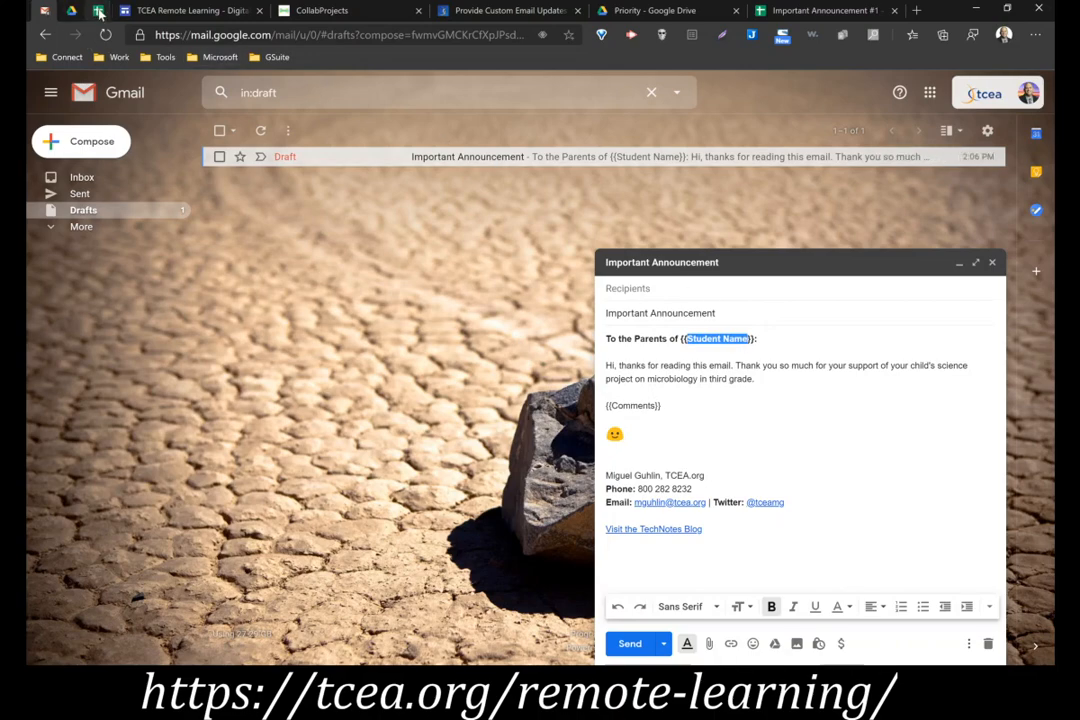
Return to the Important Announcement #1 sheet and change the student names in C2 to C4 to full names with last names
{"action": "left_click", "coordinate": [98, 10]}
{"action": "left_click", "coordinate": [180, 10]}
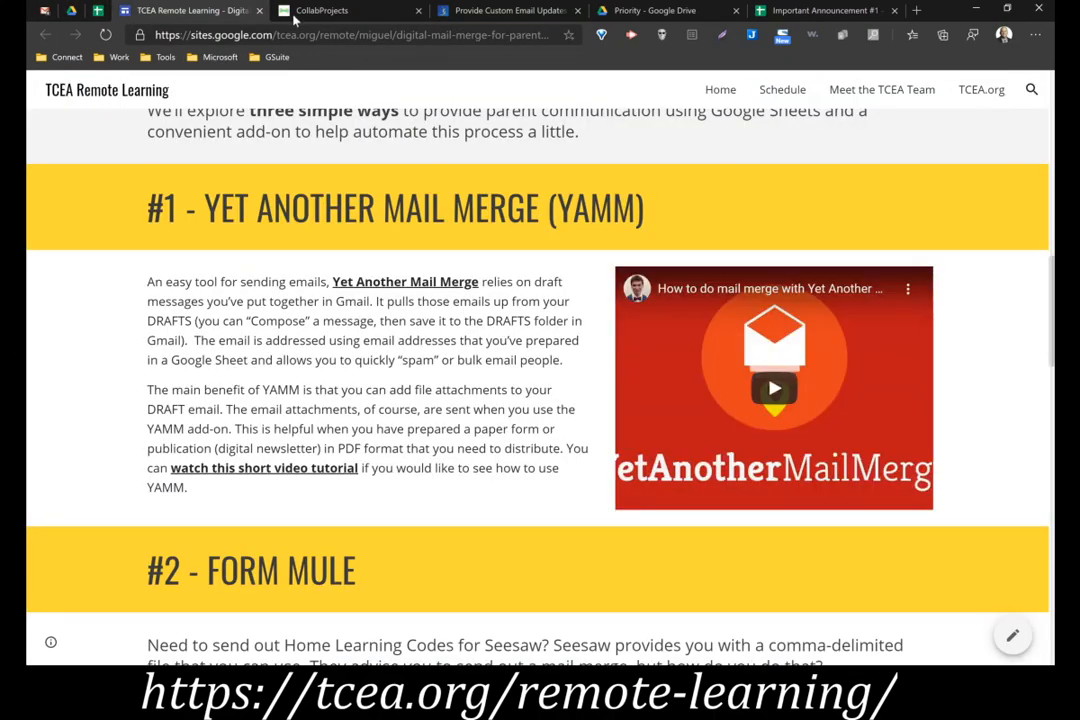
{"action": "left_click", "coordinate": [762, 12]}
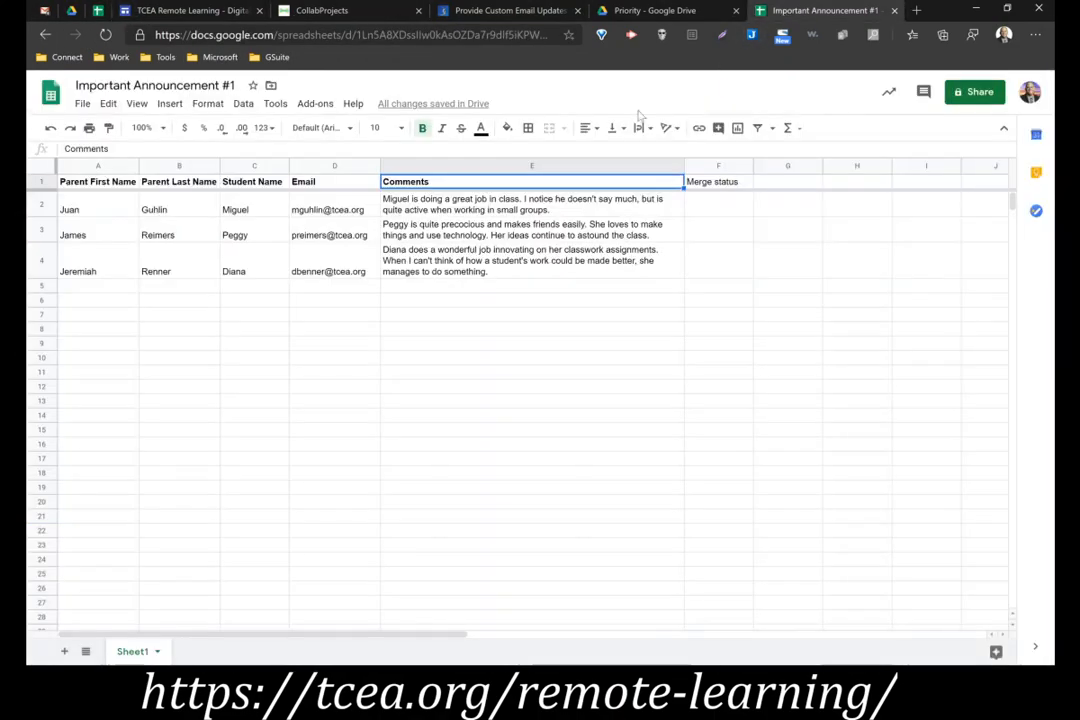
{"action": "left_click", "coordinate": [238, 212]}
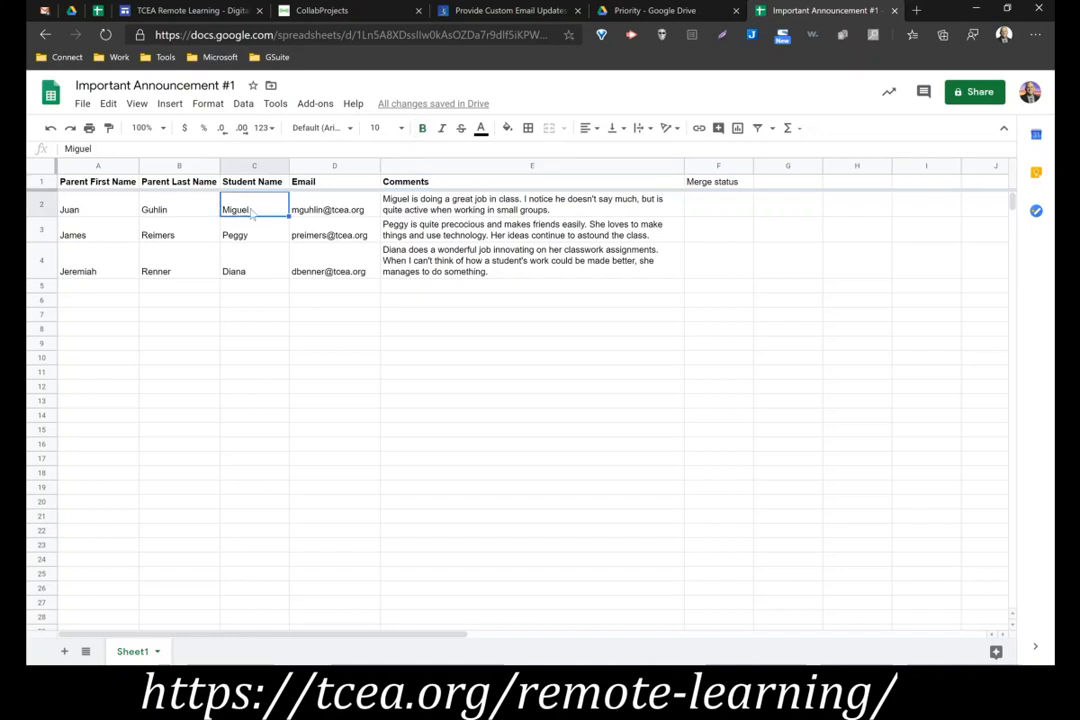
{"action": "left_click", "coordinate": [121, 148]}
{"action": "type", "text": "Guhlin"}
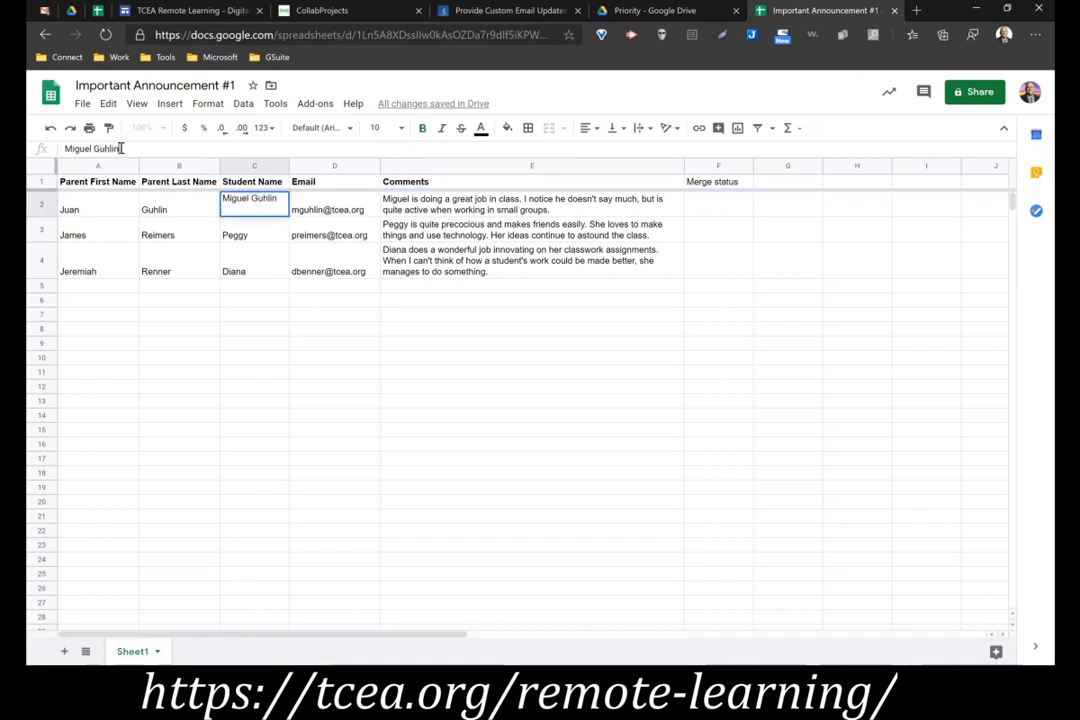
{"action": "key", "text": "Return"}
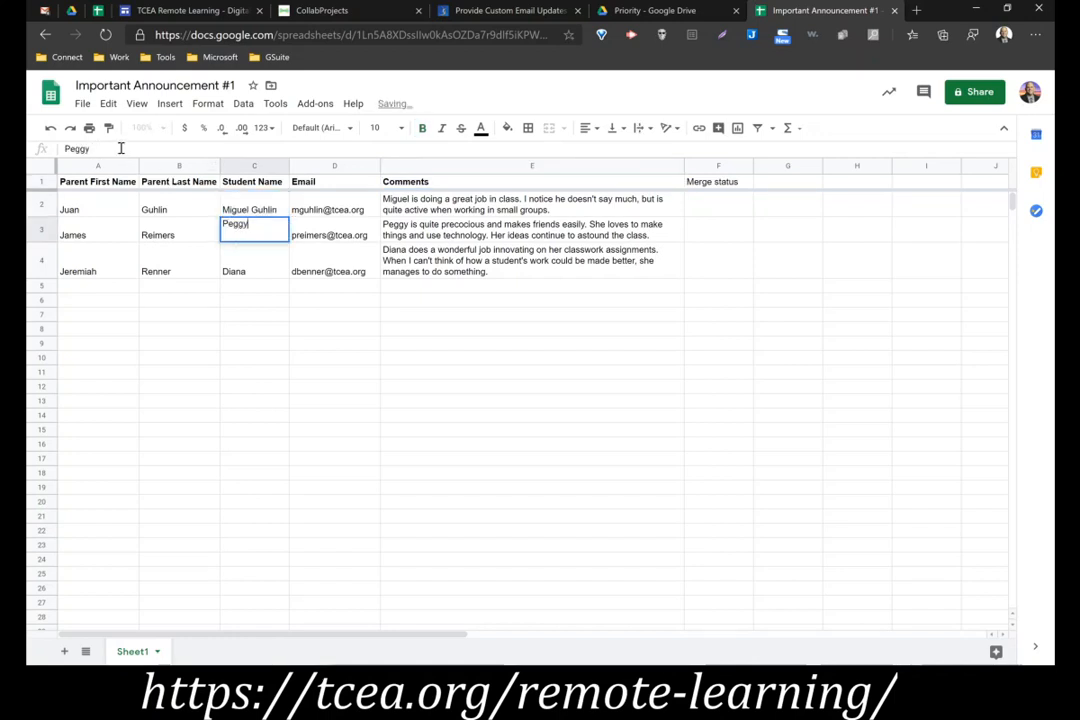
{"action": "key", "text": "Return"}
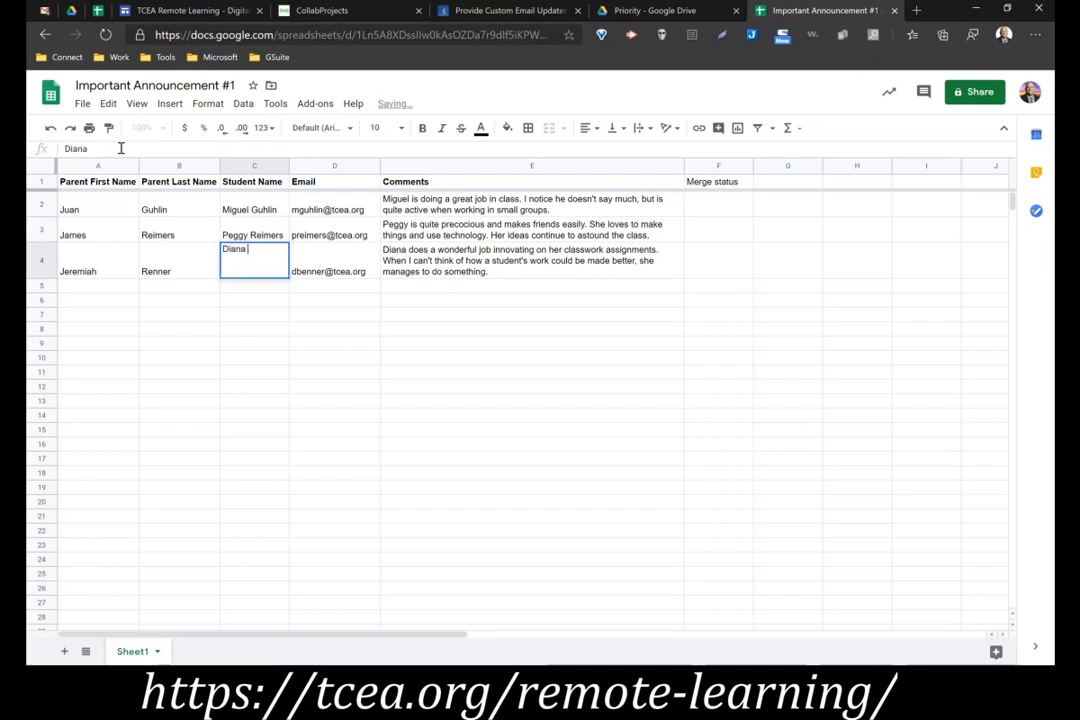
{"action": "key", "text": "Return"}
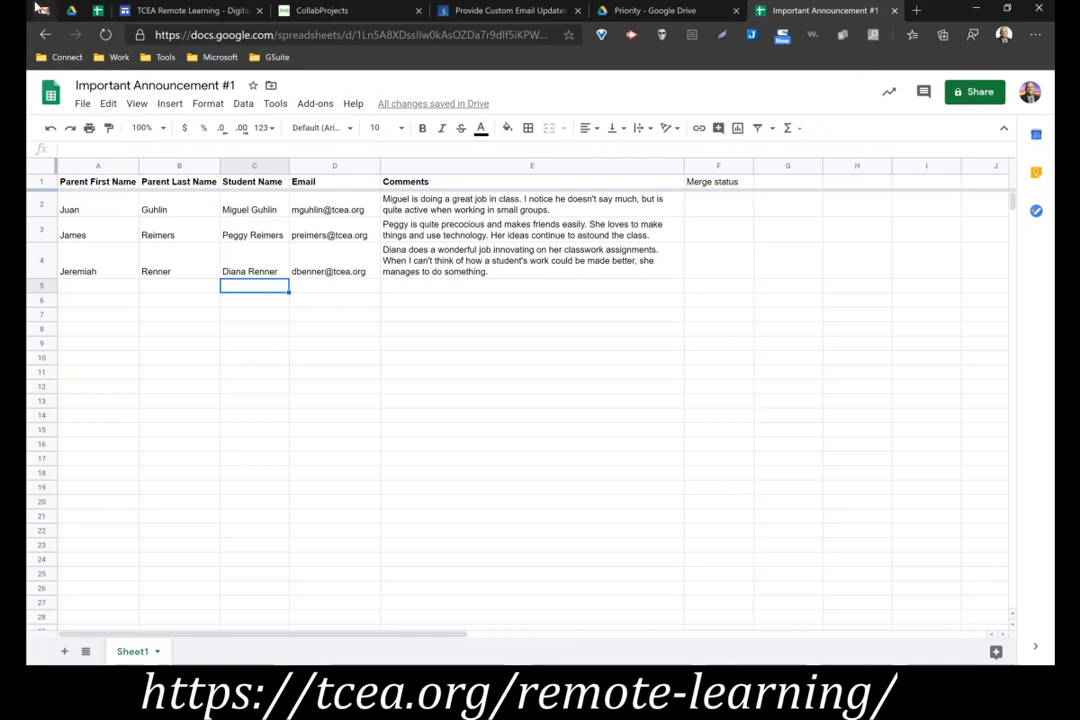
Italicize and indent the {{Comments}} placeholder in the Gmail draft
{"action": "left_click", "coordinate": [43, 12]}
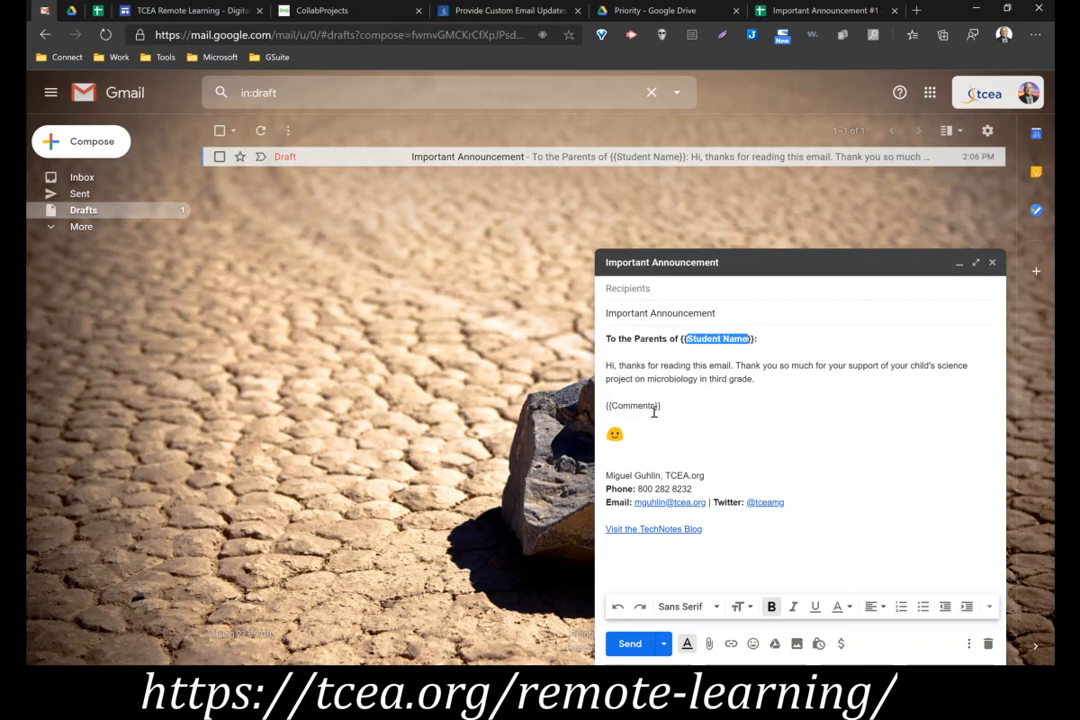
{"action": "left_click_drag", "start_coordinate": [666, 407], "coordinate": [608, 408]}
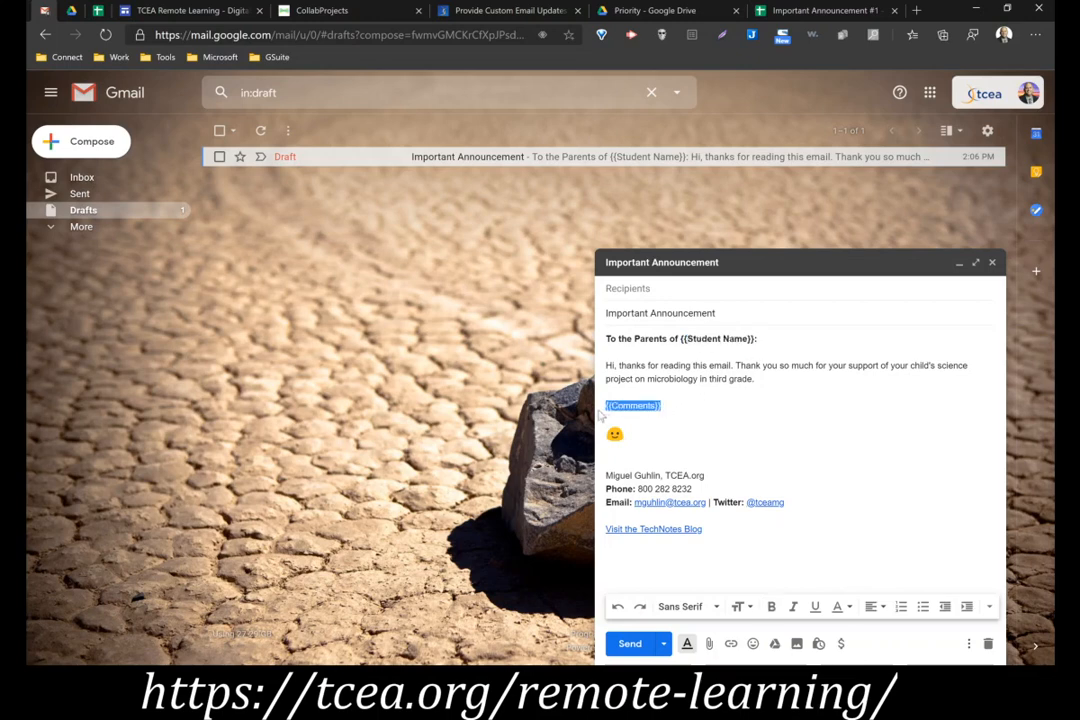
{"action": "left_click", "coordinate": [793, 606]}
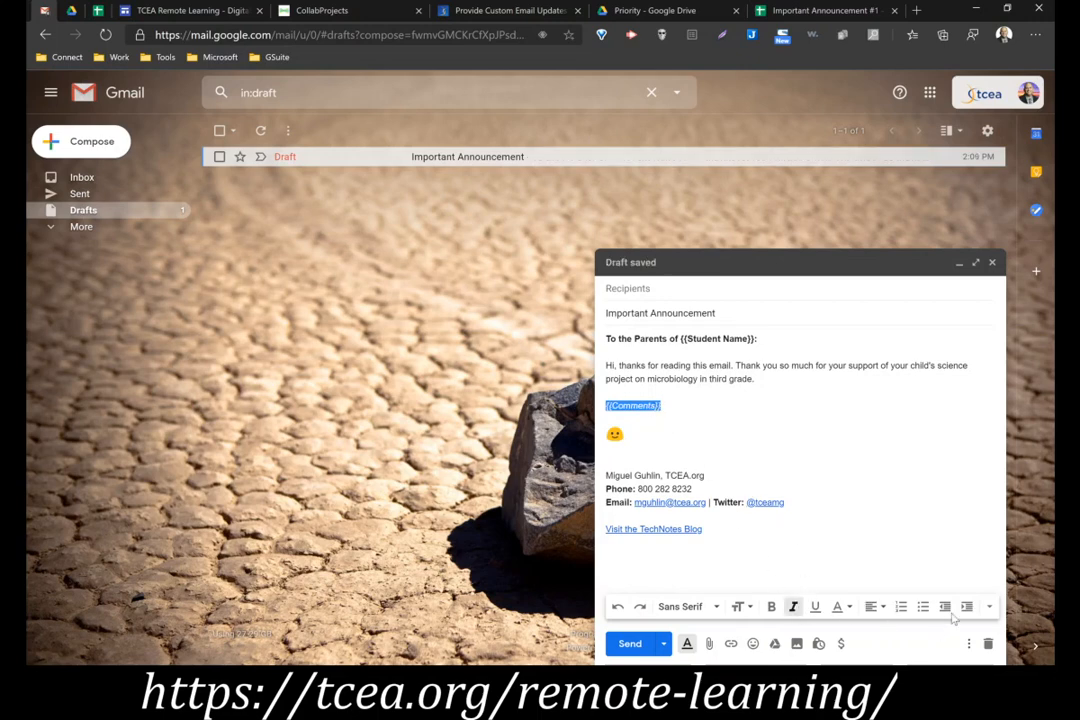
{"action": "left_click", "coordinate": [967, 607]}
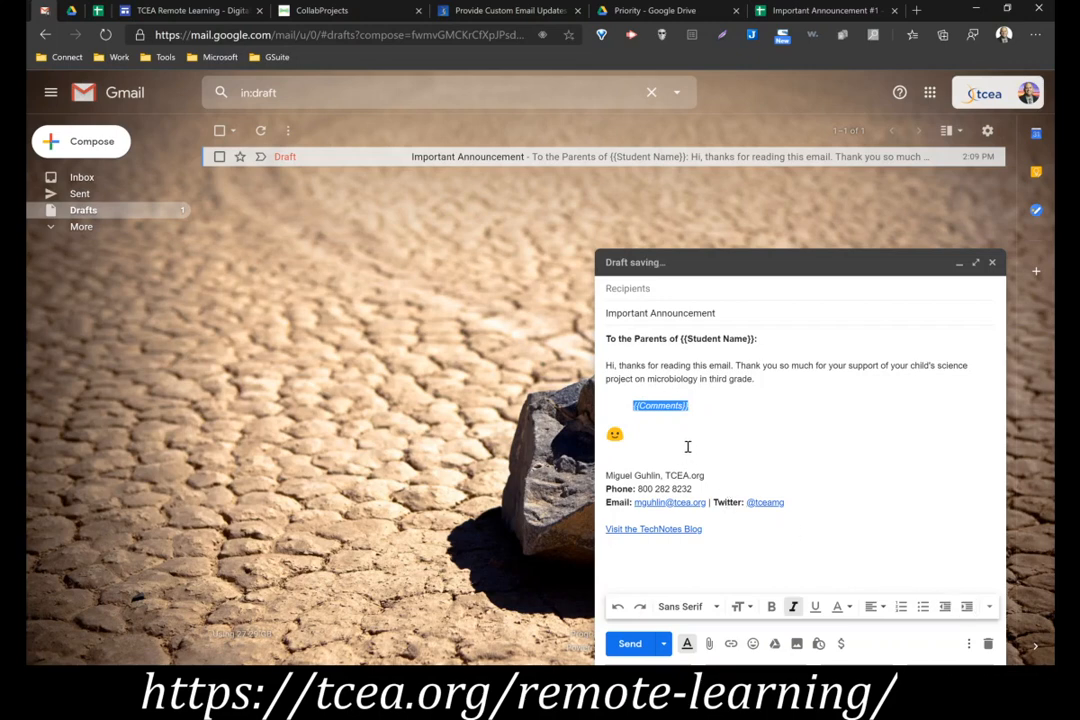
Add the line "Some feedback for you about {{Student Name}}:" between the opening paragraph and the {{Comments}} placeholder in the draft
{"action": "left_click", "coordinate": [774, 380]}
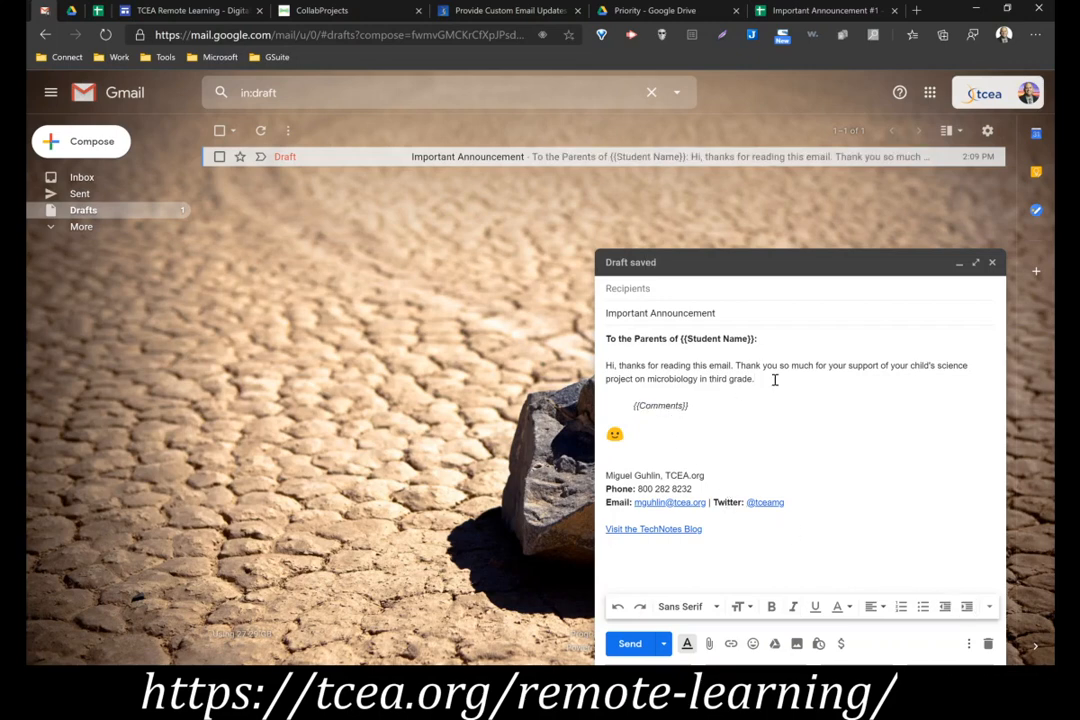
{"action": "key", "text": "Return"}
{"action": "key", "text": "Return"}
{"action": "type", "text": "Some feed"}
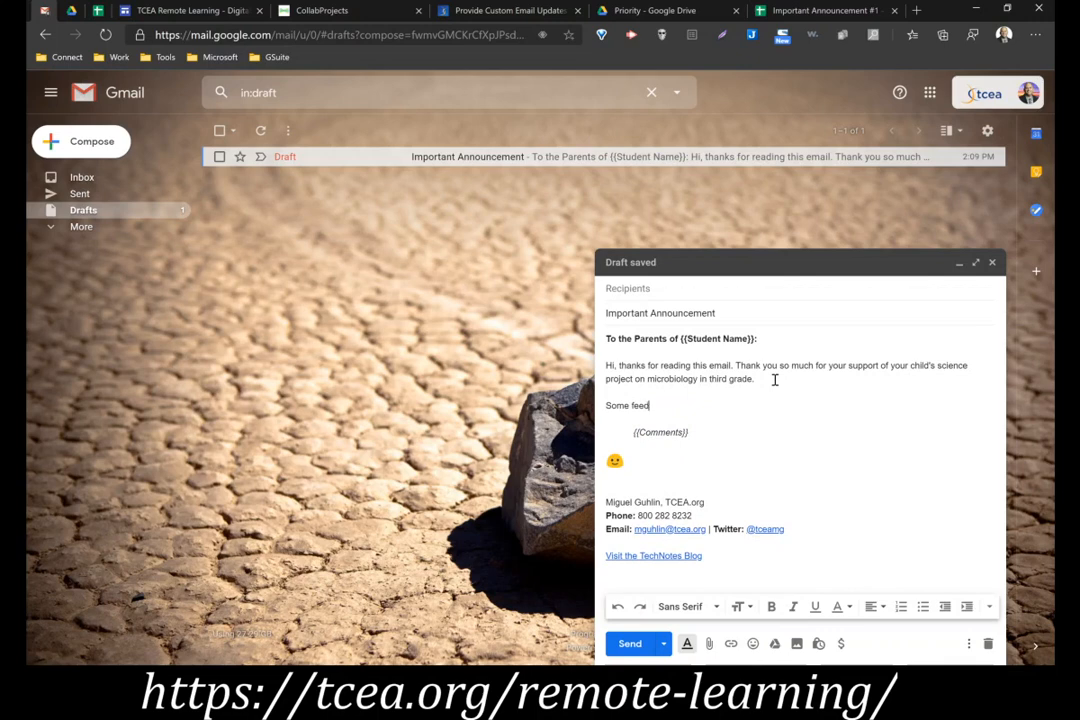
{"action": "type", "text": "back for you about {{Student Name}}:"}
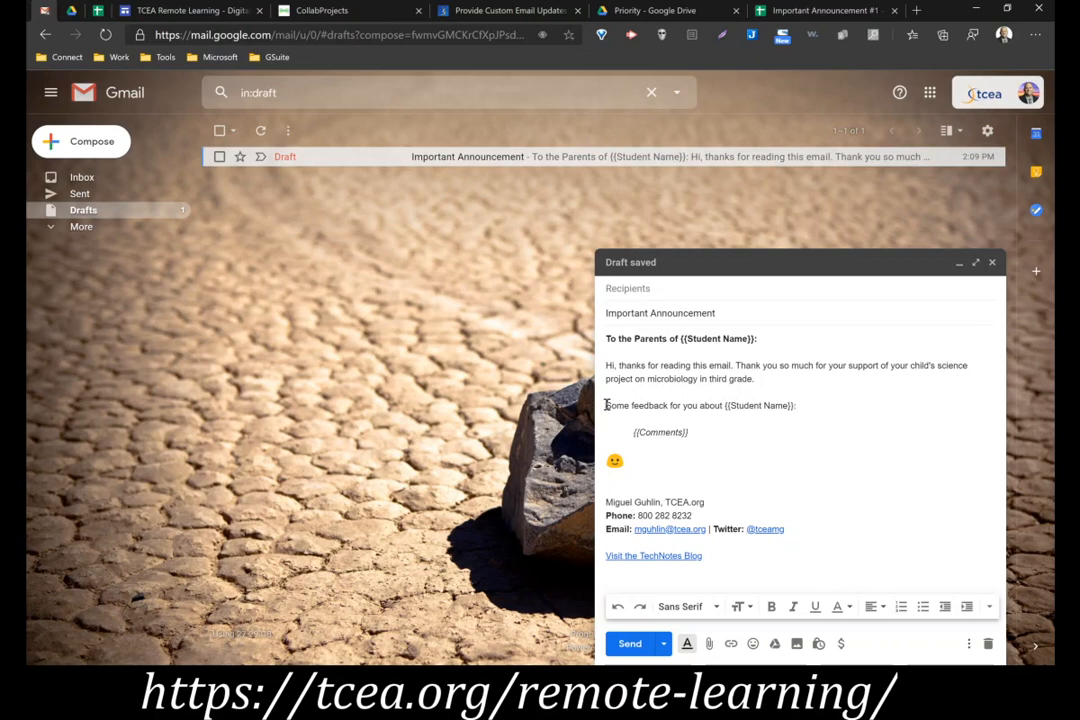
Enlarge the text size of the "Some feedback for you about {{Student Name}}:" line and close the draft
{"action": "left_click_drag", "start_coordinate": [605, 405], "coordinate": [839, 401]}
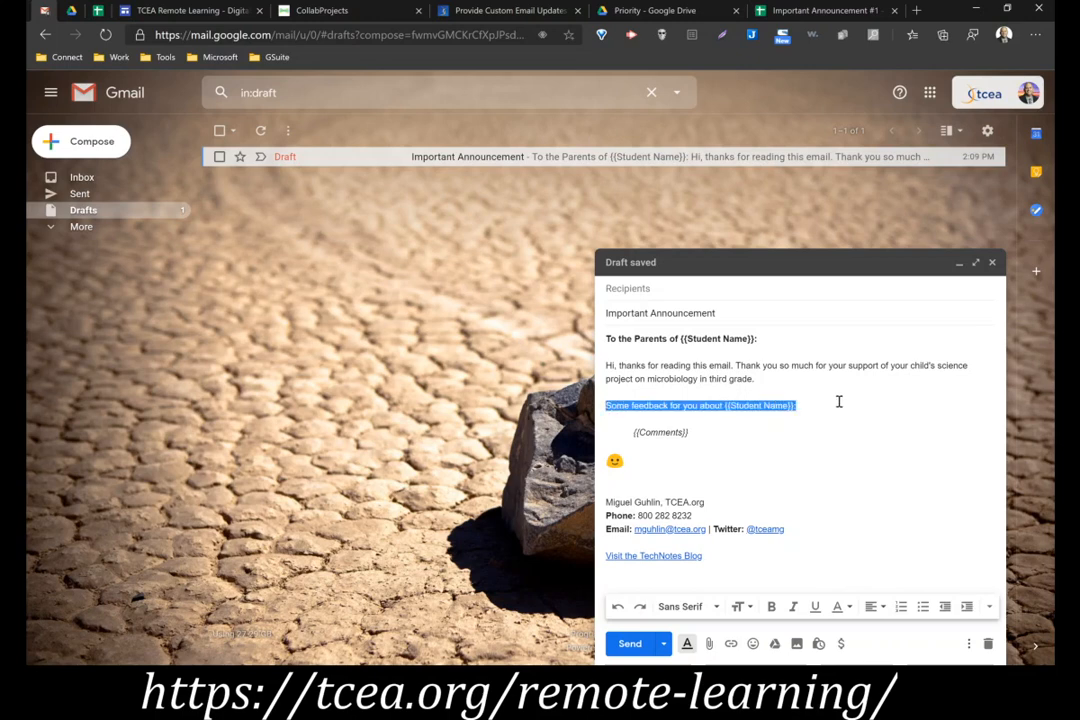
{"action": "left_click", "coordinate": [737, 606]}
{"action": "left_click", "coordinate": [778, 563]}
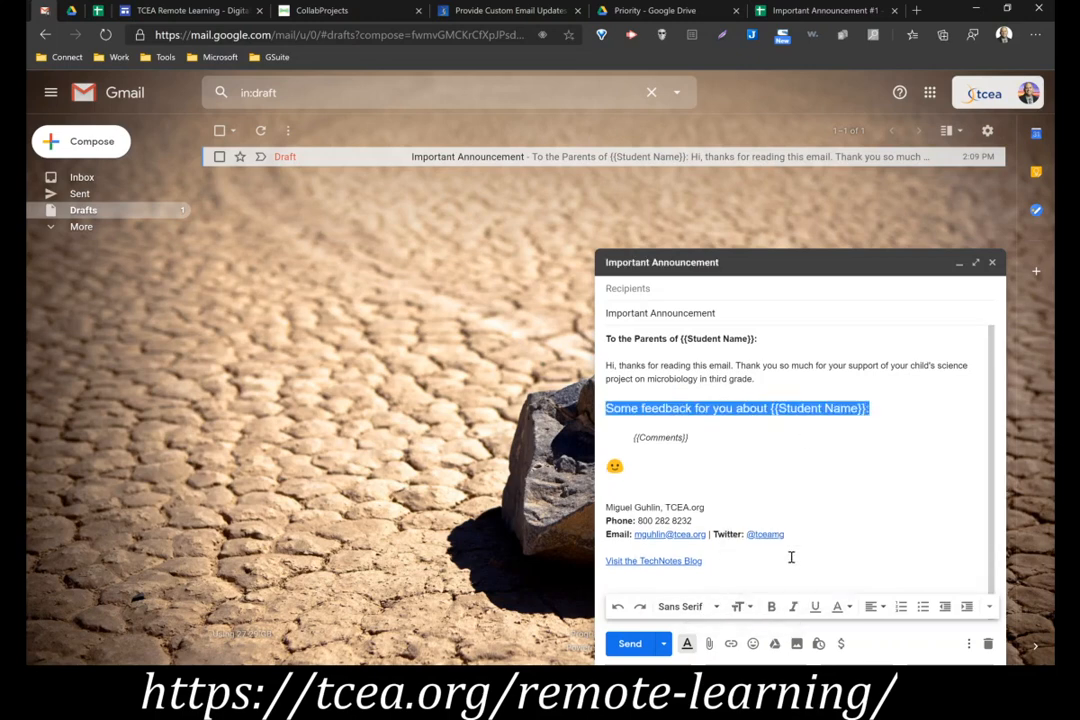
{"action": "left_click", "coordinate": [714, 460]}
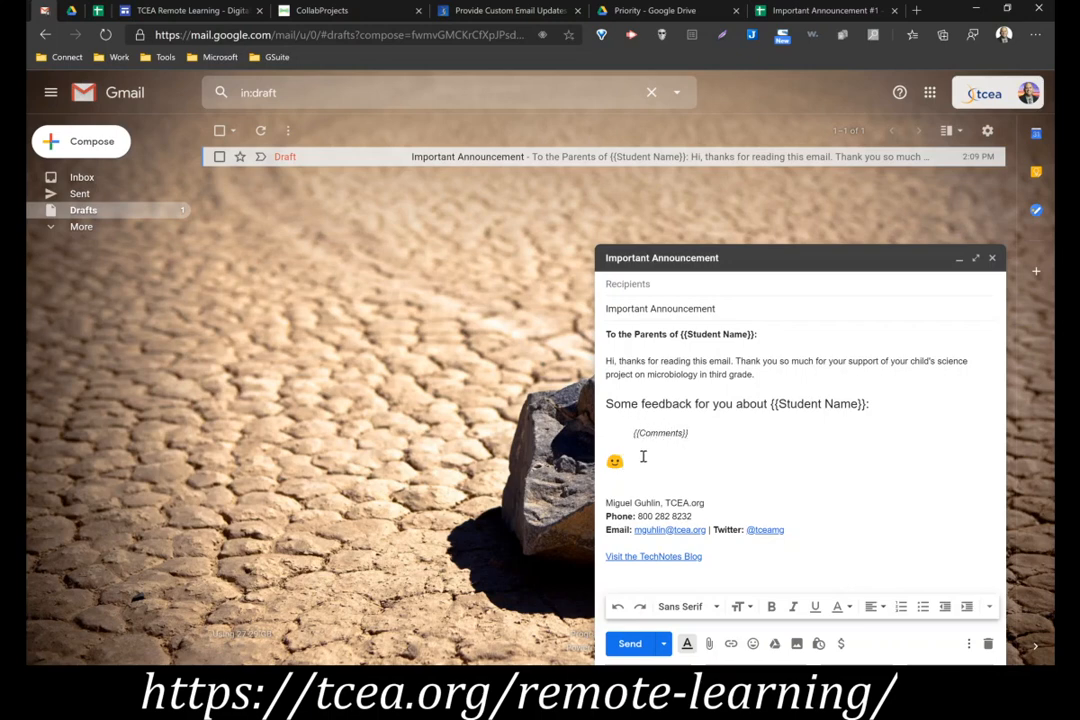
{"action": "left_click", "coordinate": [992, 258]}
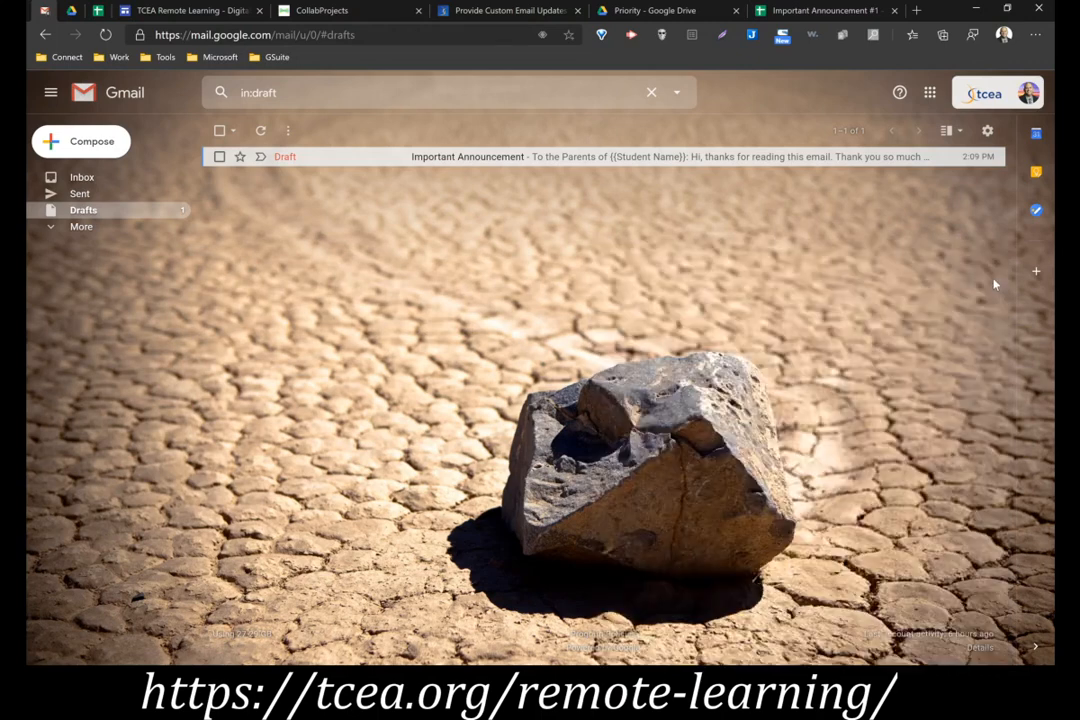
Try to start a mail merge from the Important Announcement #1 sheet and refresh its email template list
{"action": "left_click", "coordinate": [793, 12]}
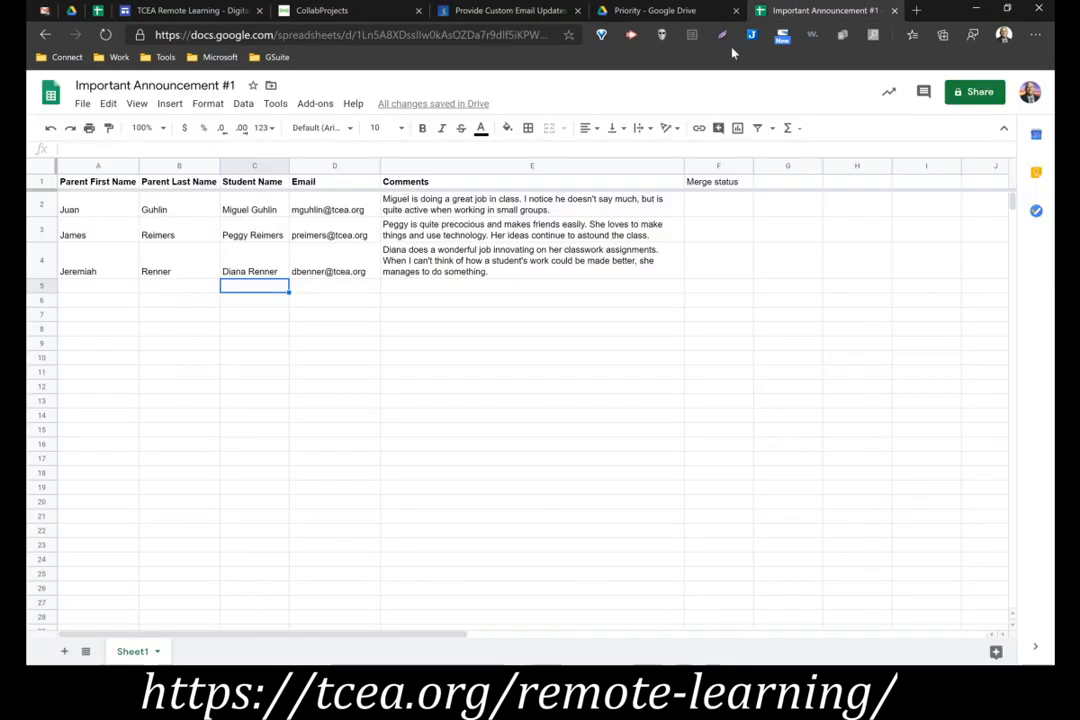
{"action": "left_click", "coordinate": [316, 105]}
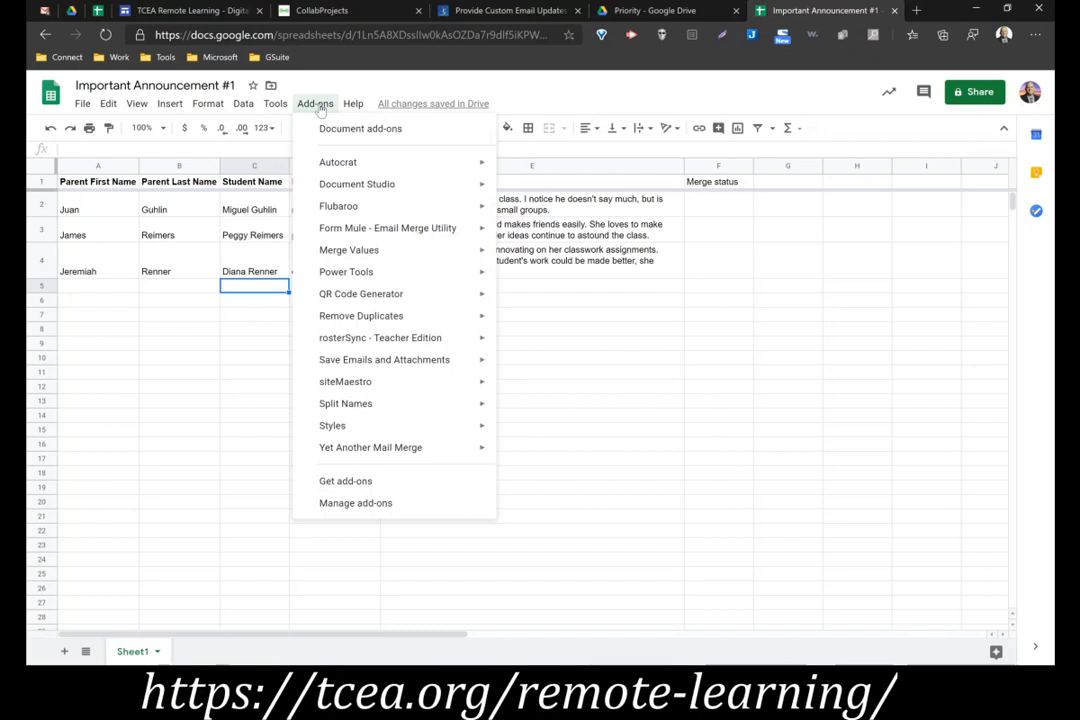
{"action": "mouse_move", "coordinate": [400, 447]}
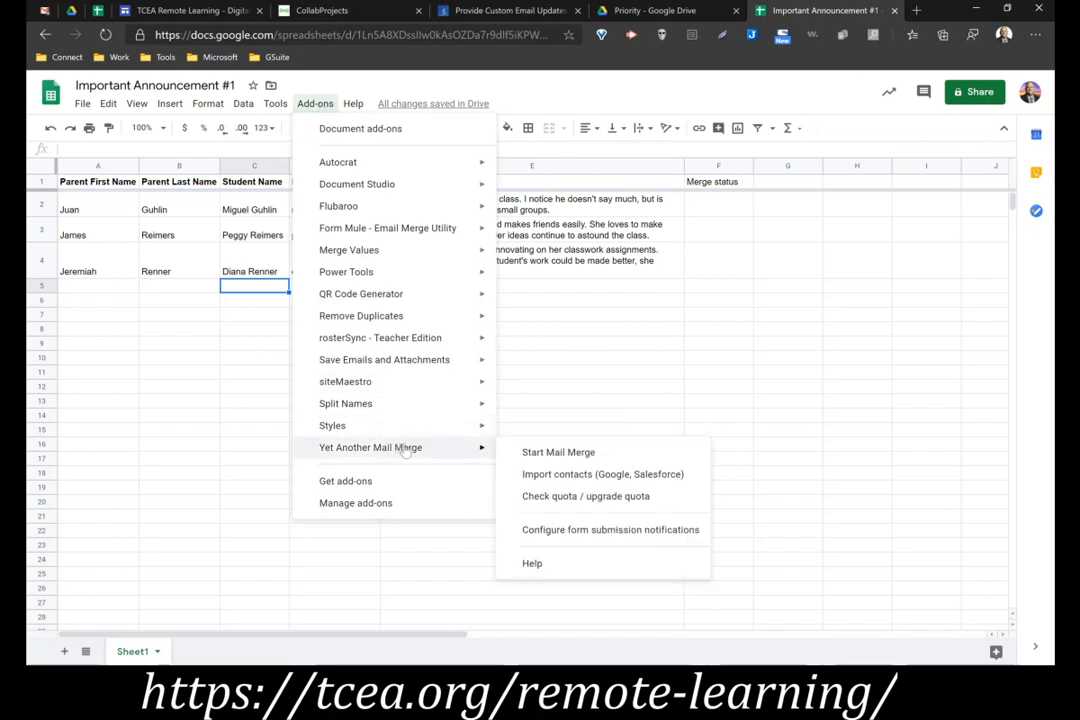
{"action": "left_click", "coordinate": [556, 452]}
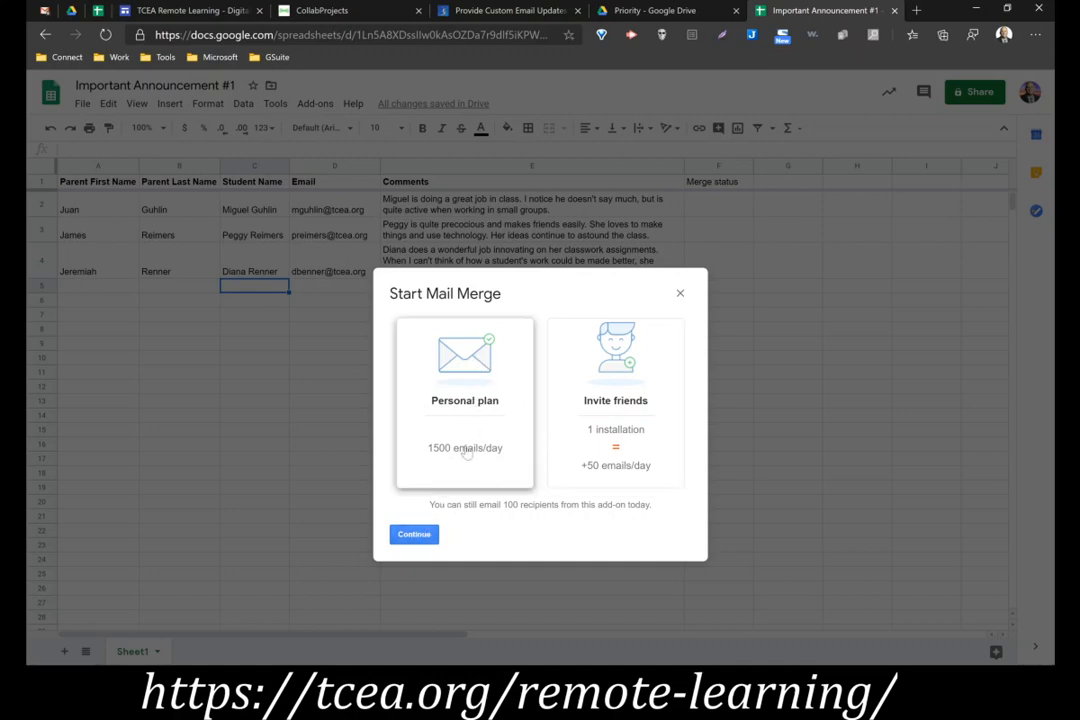
{"action": "left_click", "coordinate": [414, 537]}
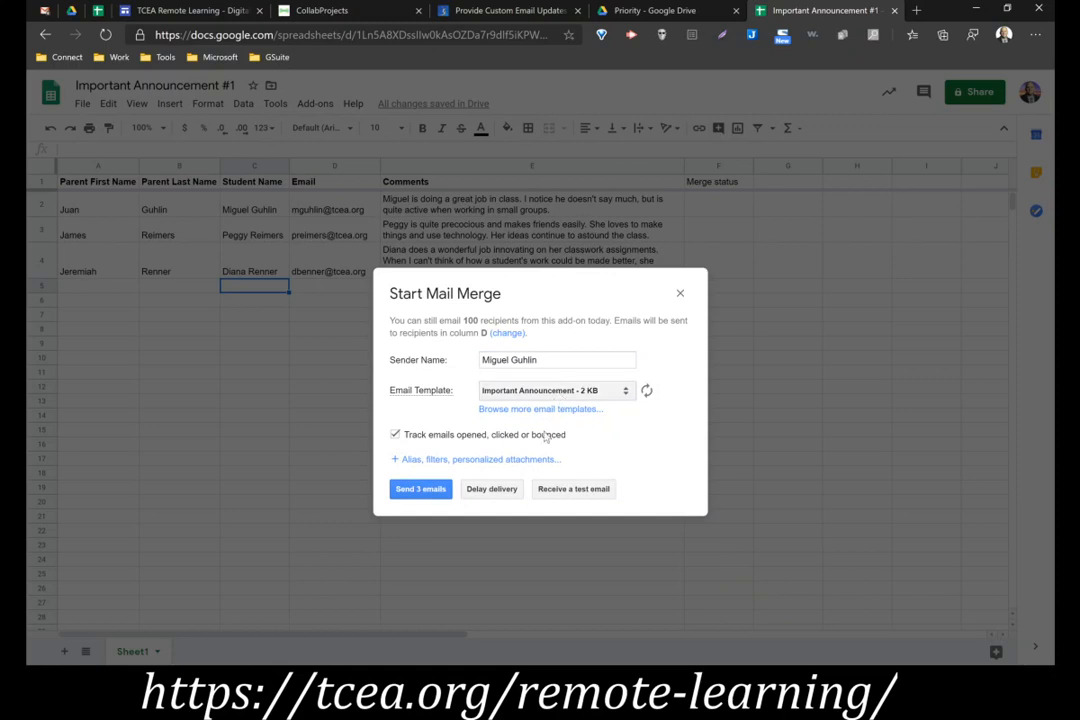
{"action": "left_click", "coordinate": [646, 391]}
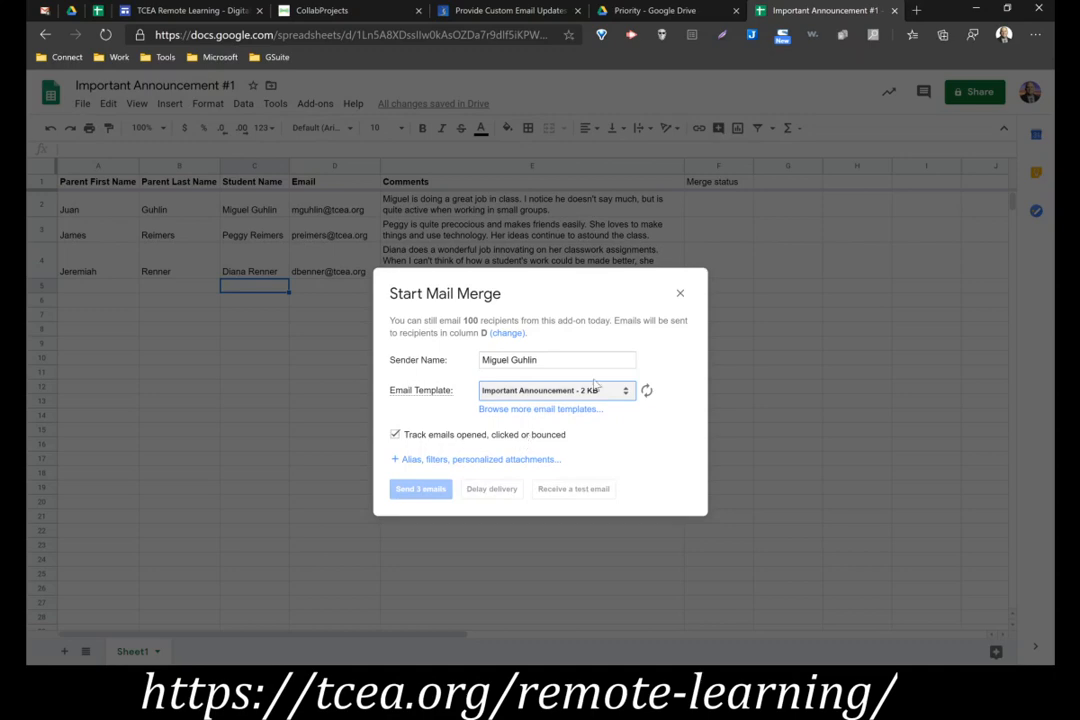
{"action": "left_click", "coordinate": [44, 10]}
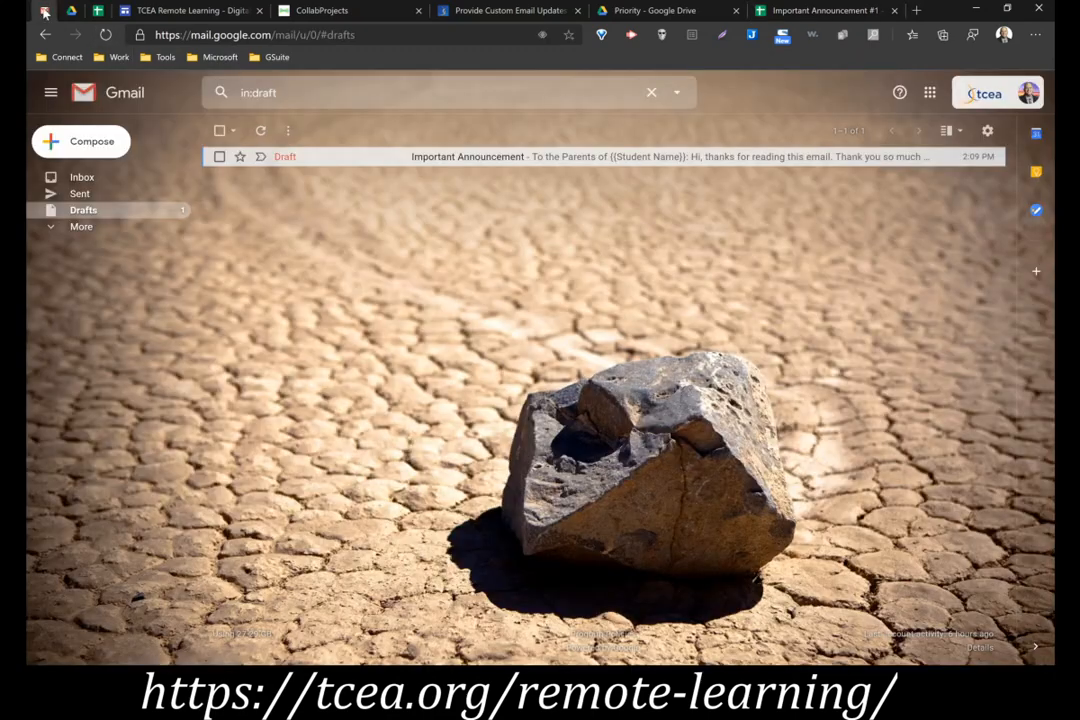
{"action": "left_click", "coordinate": [805, 11]}
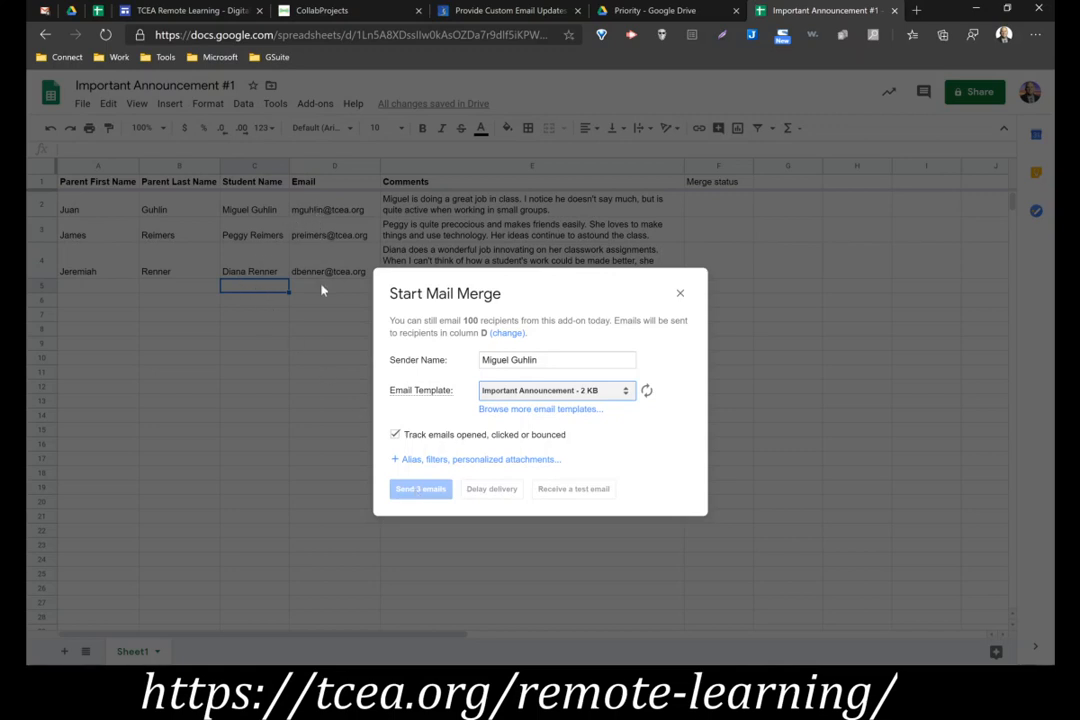
Reload the Important Announcement #1 spreadsheet and start Yet Another Mail Merge, continuing past the plan choice to the email template settings
{"action": "left_click", "coordinate": [112, 36]}
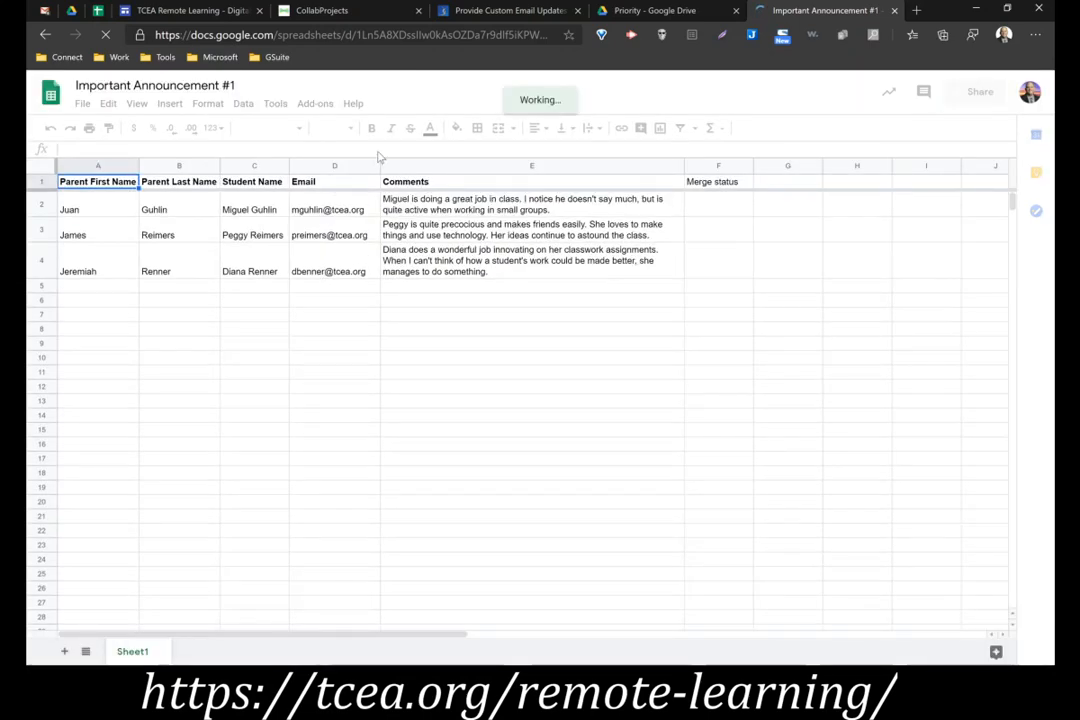
{"action": "left_click", "coordinate": [315, 104]}
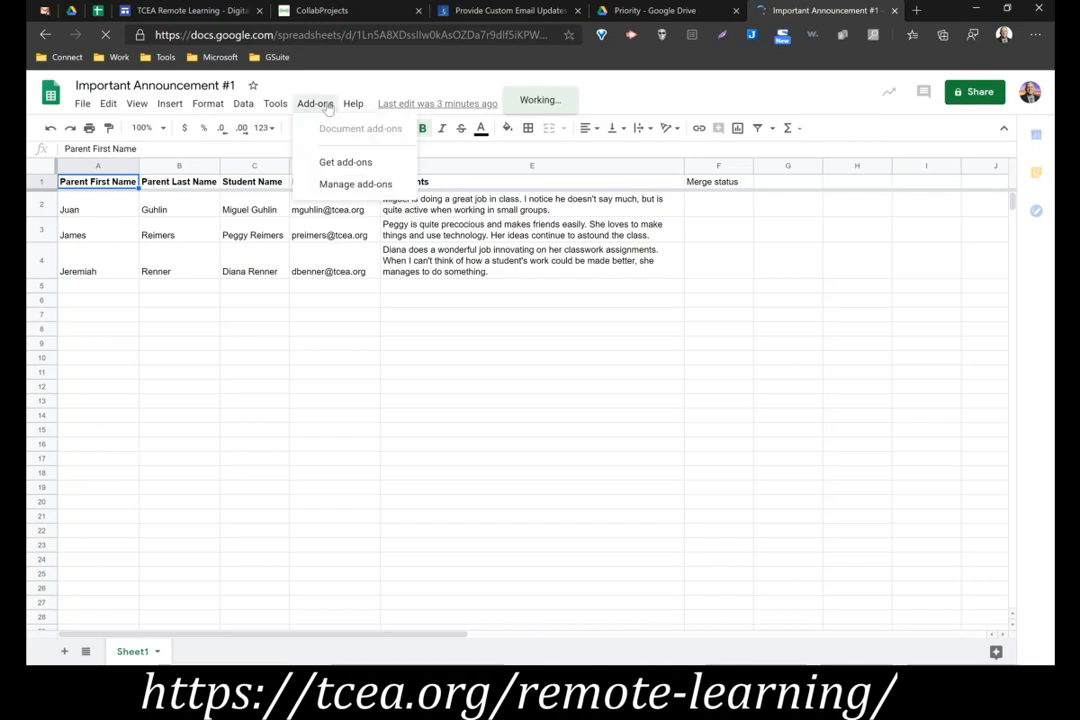
{"action": "left_click", "coordinate": [327, 107]}
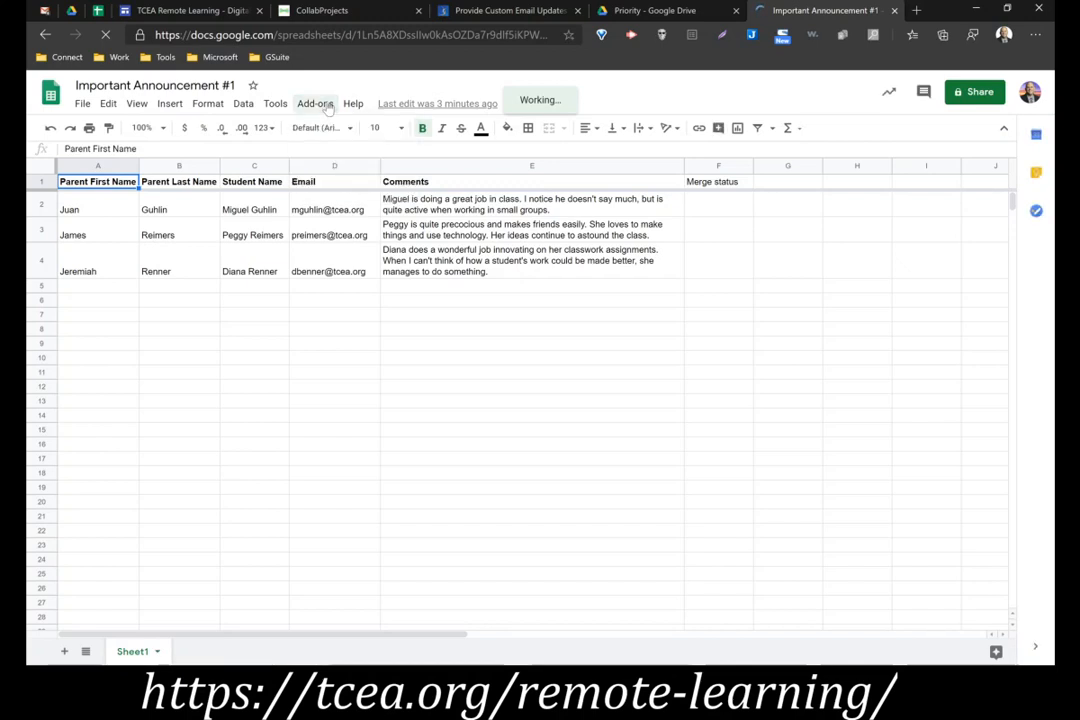
{"action": "left_click", "coordinate": [327, 107]}
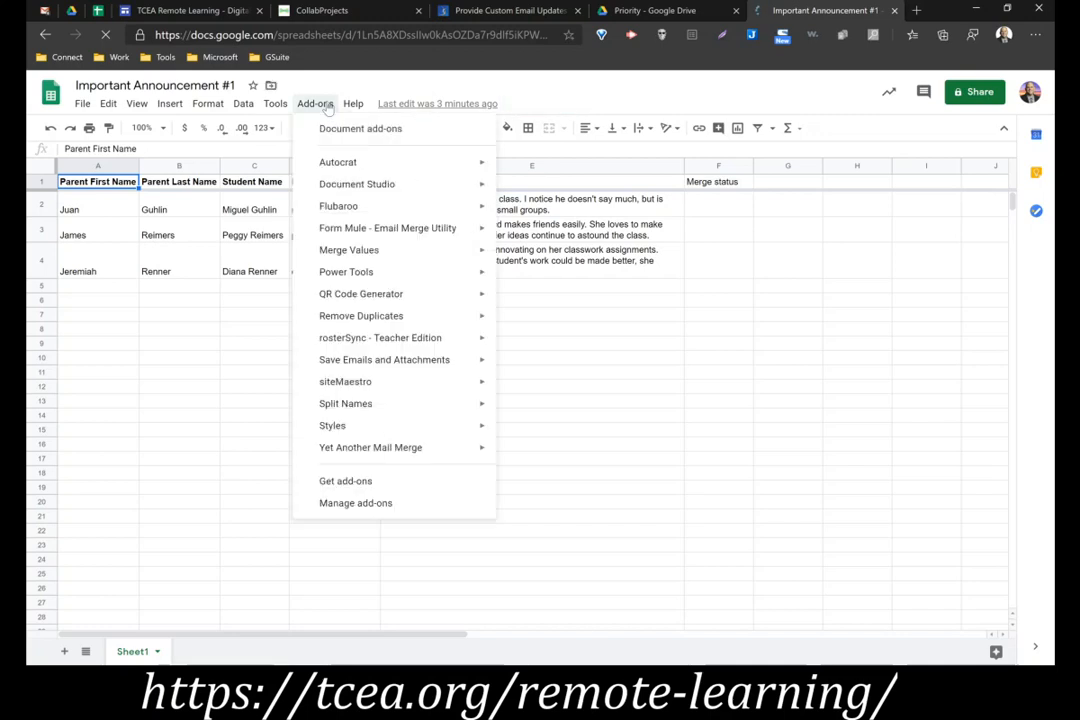
{"action": "mouse_move", "coordinate": [372, 453]}
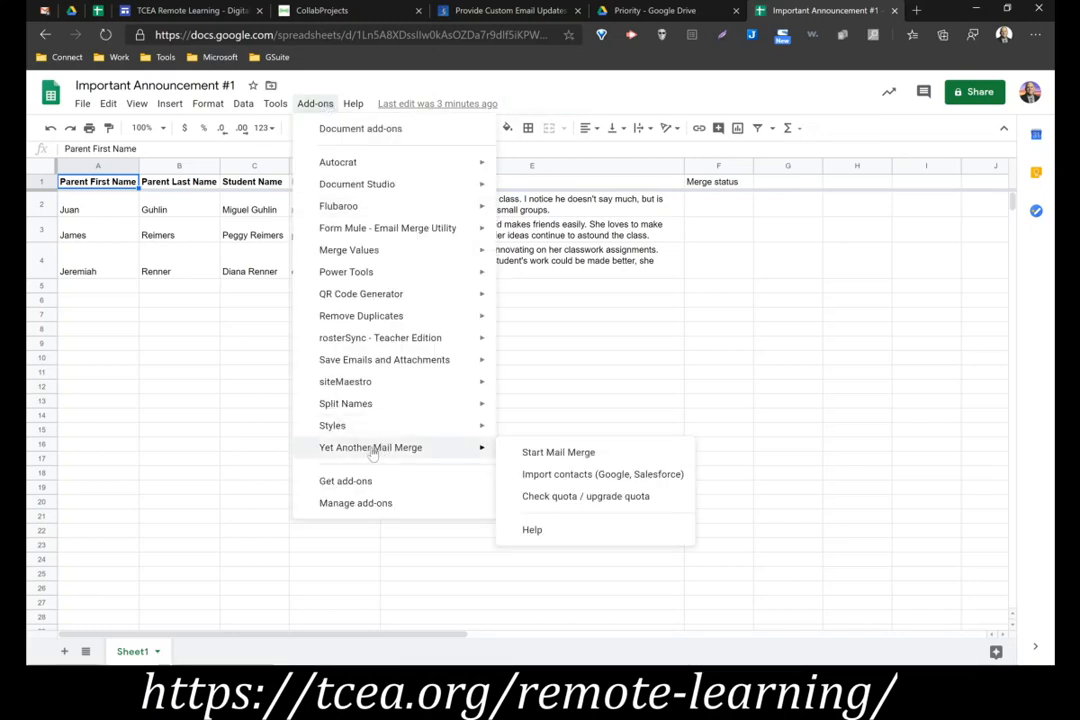
{"action": "left_click", "coordinate": [535, 455]}
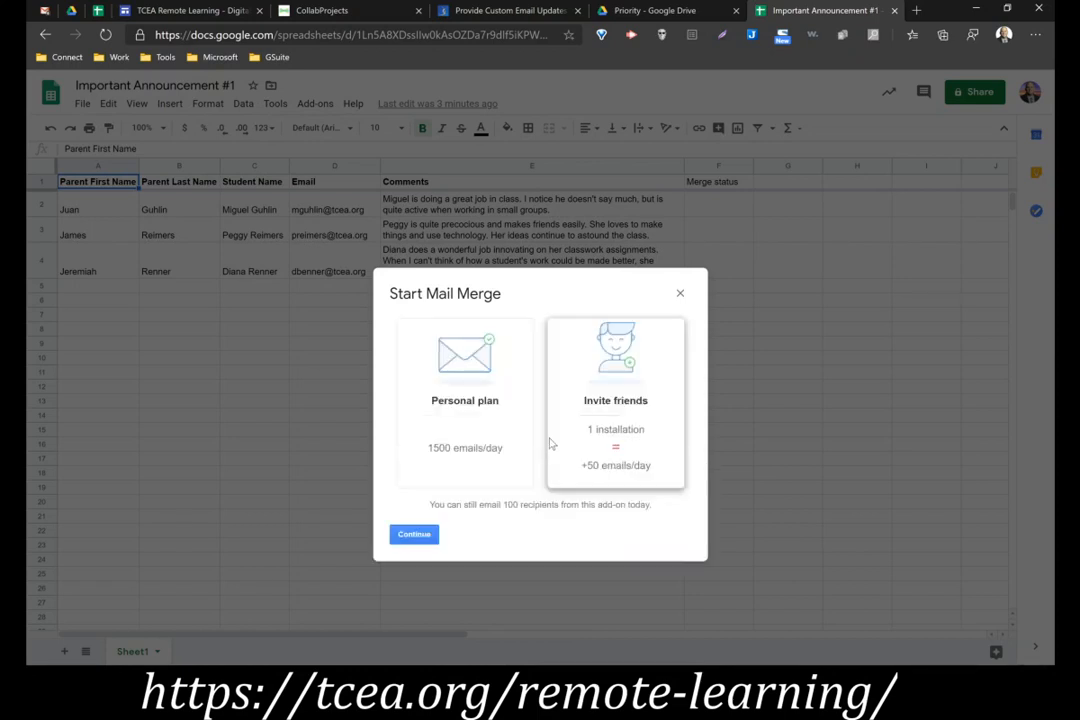
{"action": "left_click", "coordinate": [410, 537]}
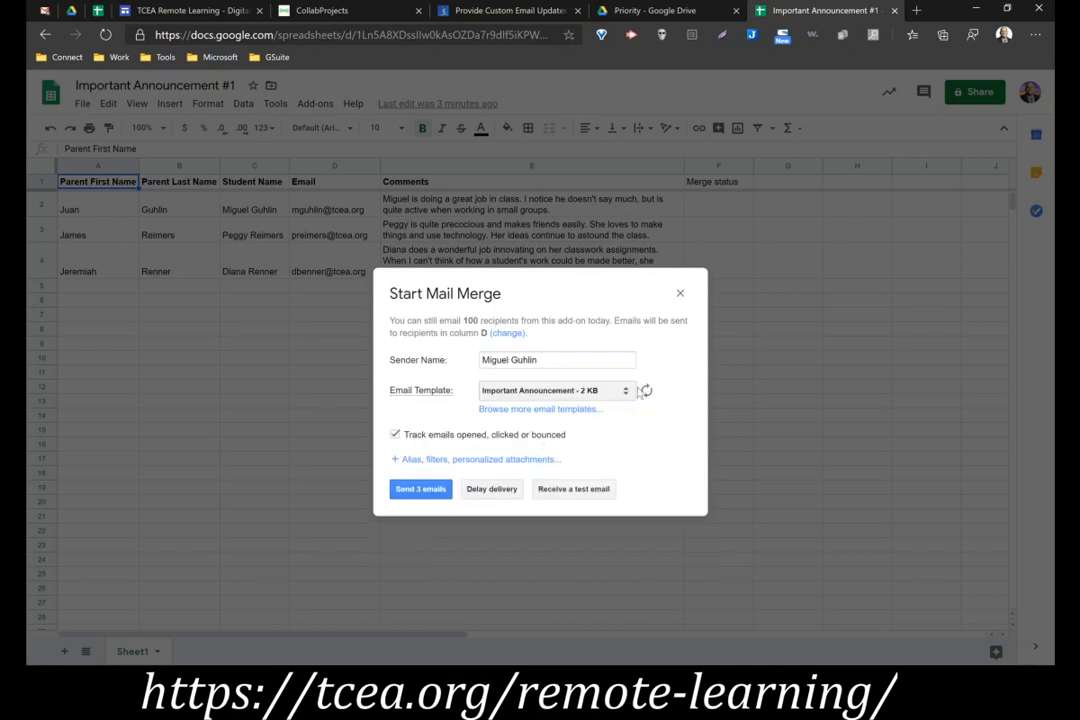
Request a test email from the Important Announcement template and open the received message in the Gmail inbox
{"action": "left_click", "coordinate": [576, 490]}
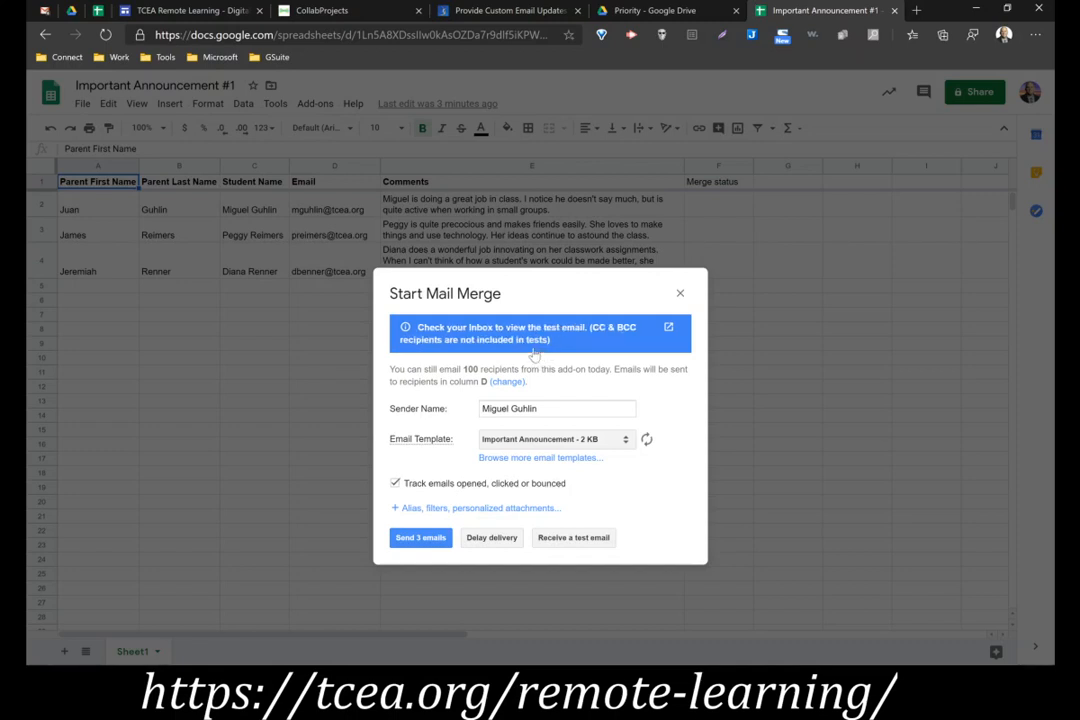
{"action": "left_click", "coordinate": [44, 10]}
{"action": "left_click", "coordinate": [84, 180]}
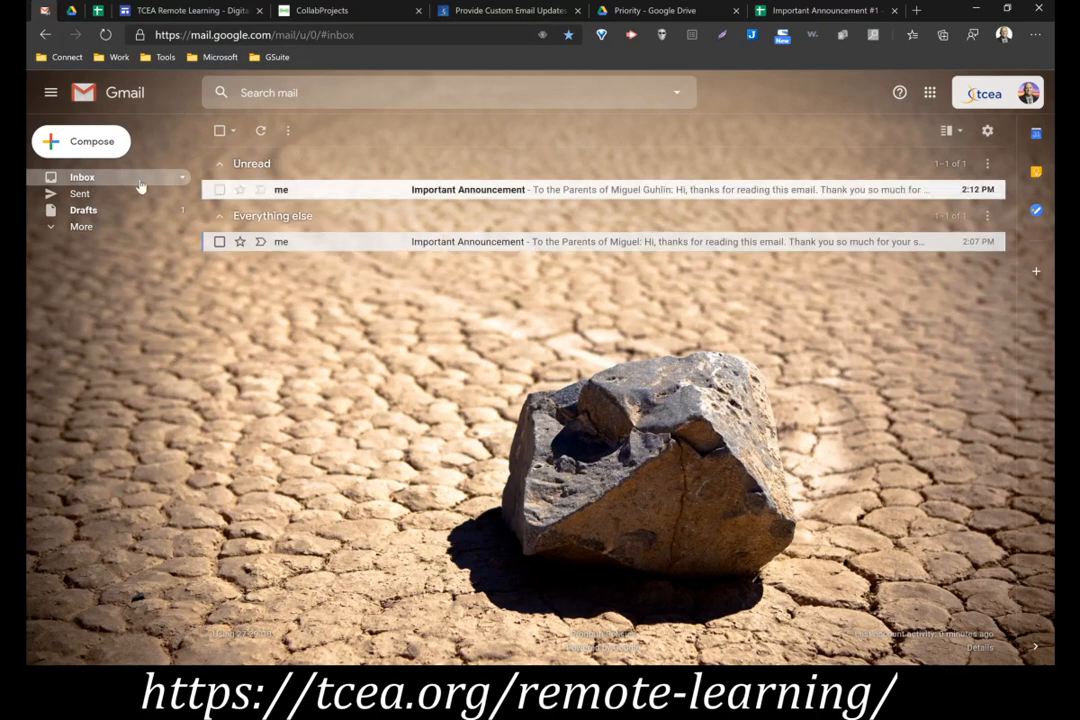
{"action": "left_click", "coordinate": [478, 190]}
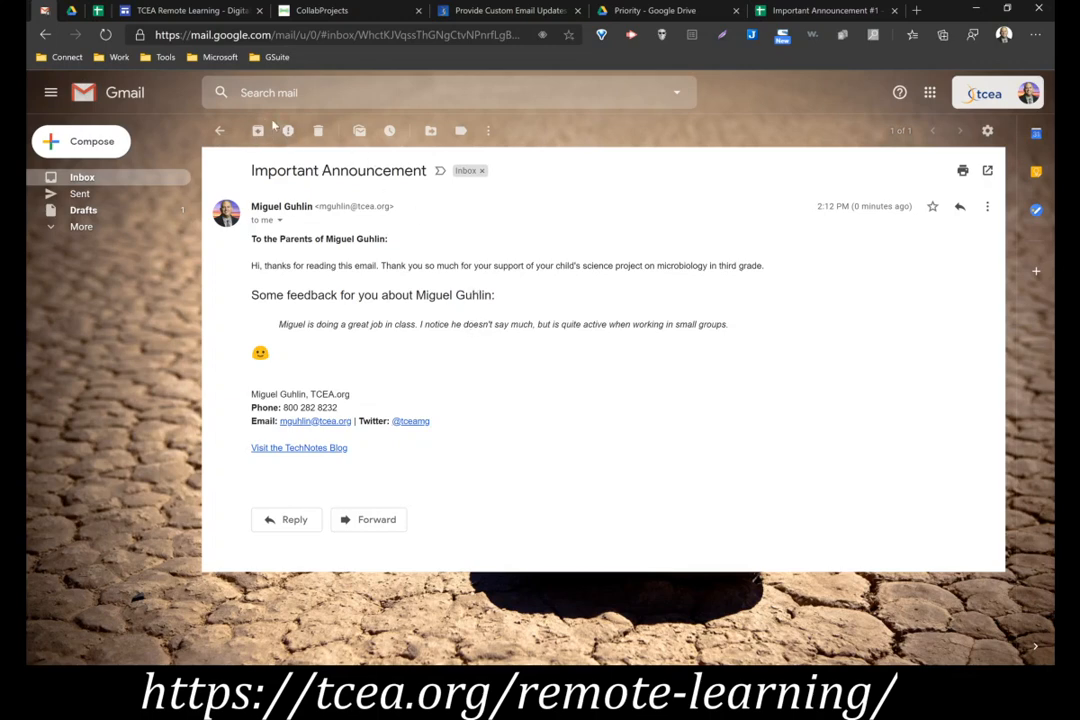
Return to the mail merge in the spreadsheet, send the three emails with tracking enabled, and dismiss the confirmation
{"action": "left_click", "coordinate": [820, 10]}
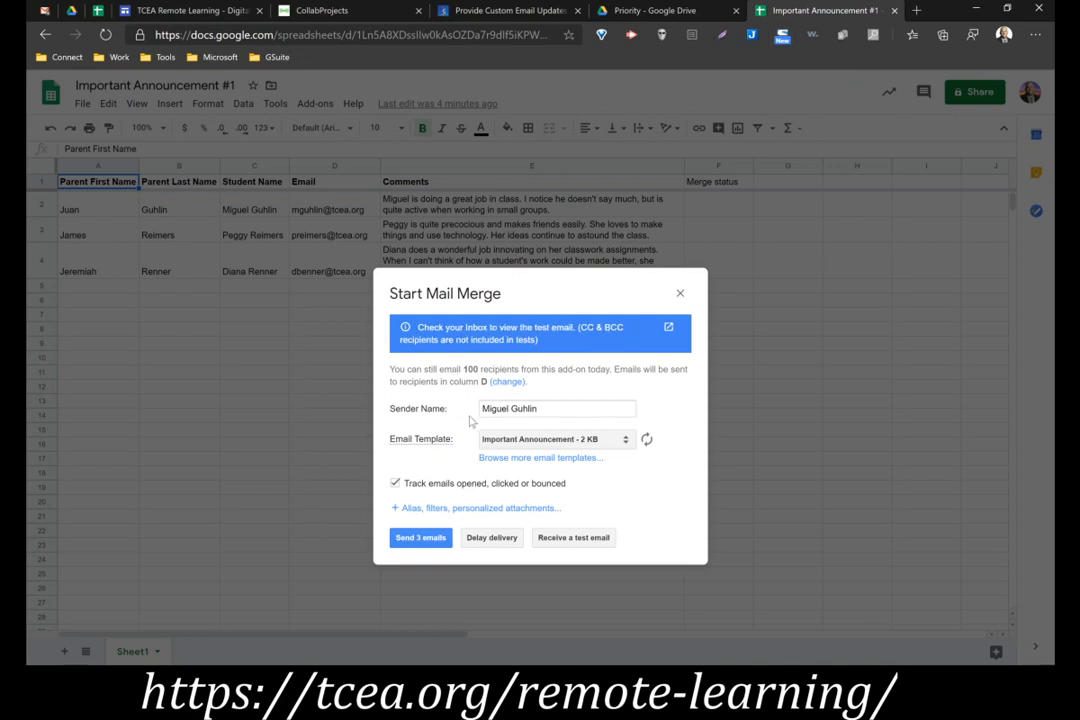
{"action": "left_click", "coordinate": [420, 538]}
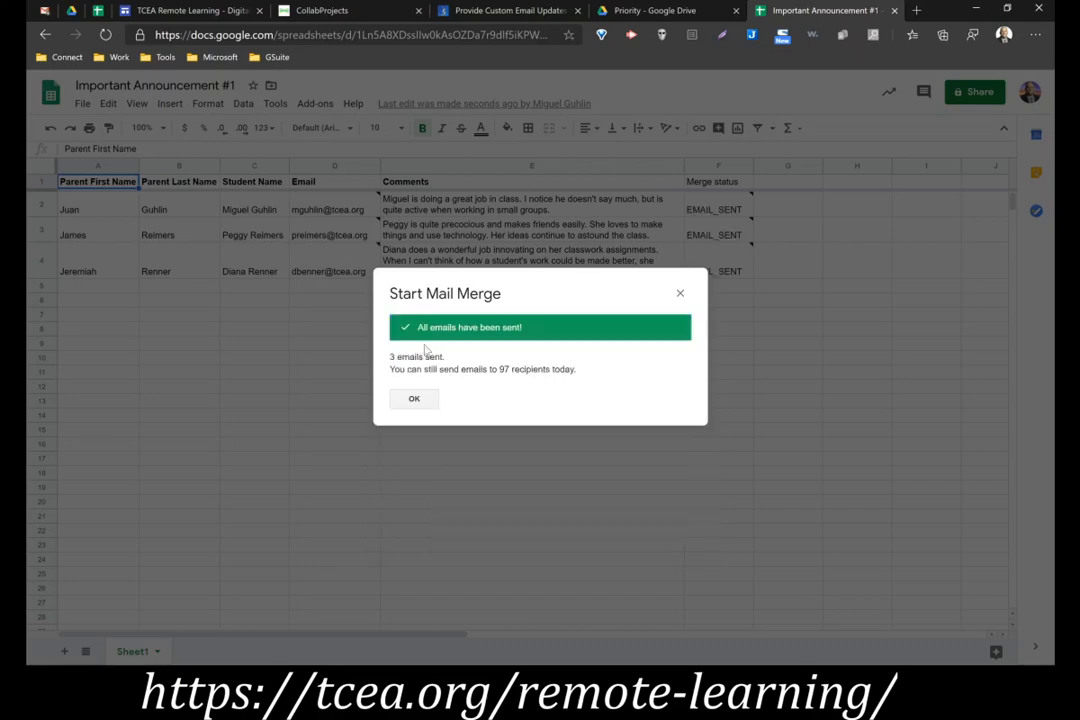
{"action": "left_click", "coordinate": [414, 400]}
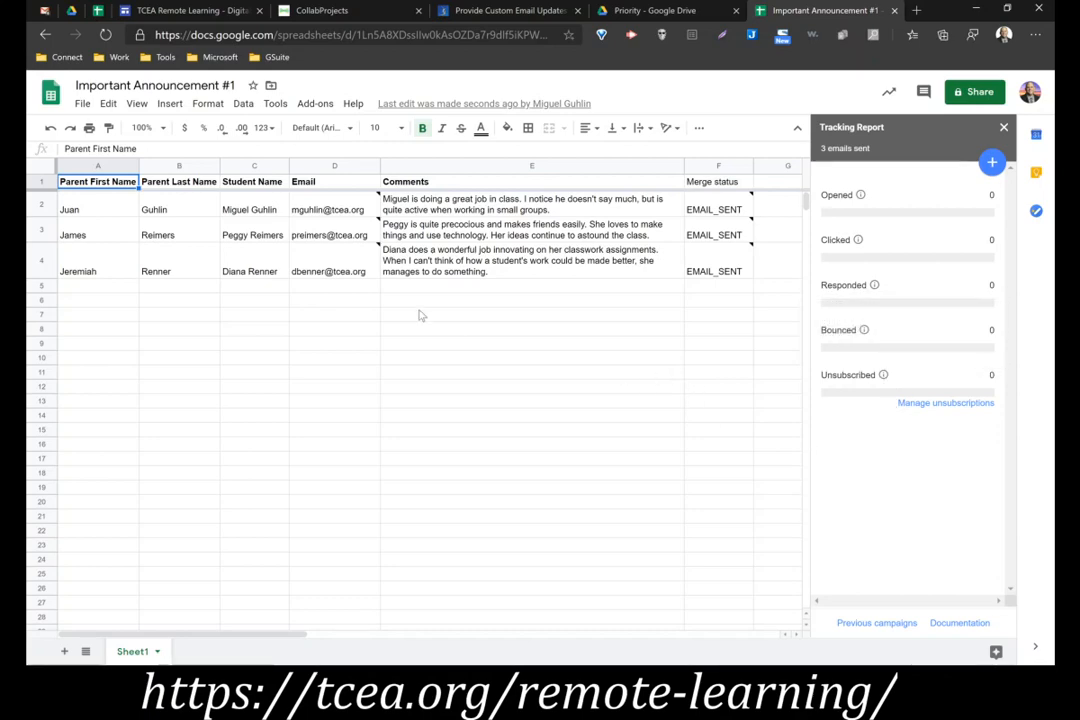
Open the newly delivered, unread Important Announcement email in the Gmail inbox
{"action": "left_click", "coordinate": [45, 11]}
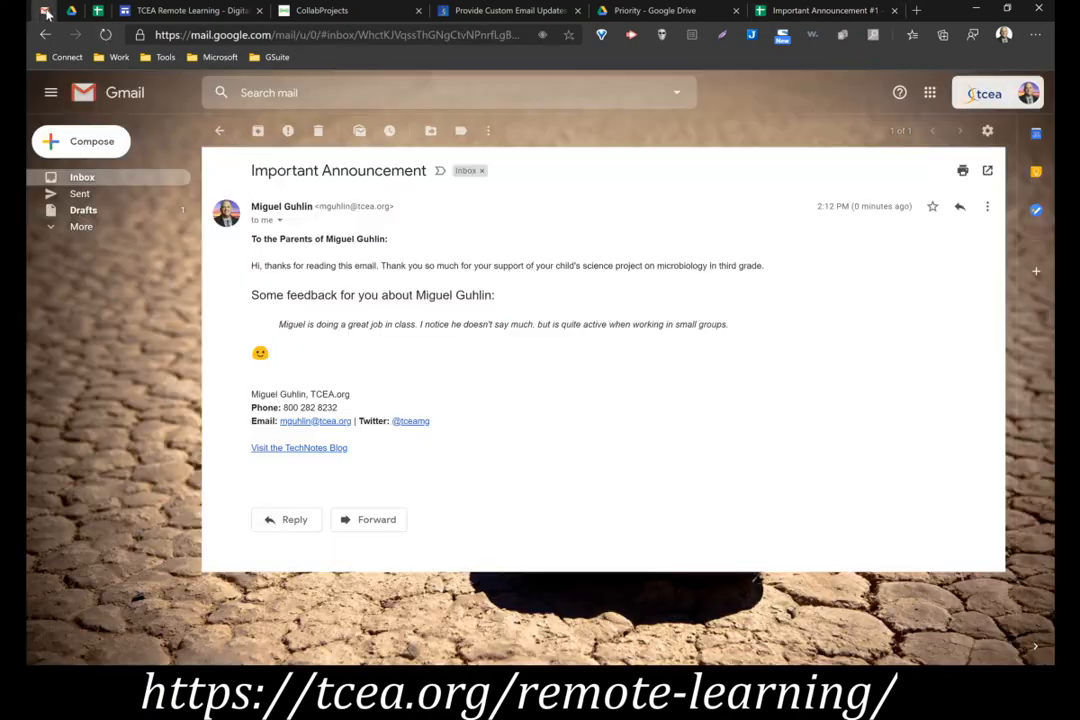
{"action": "left_click", "coordinate": [108, 179]}
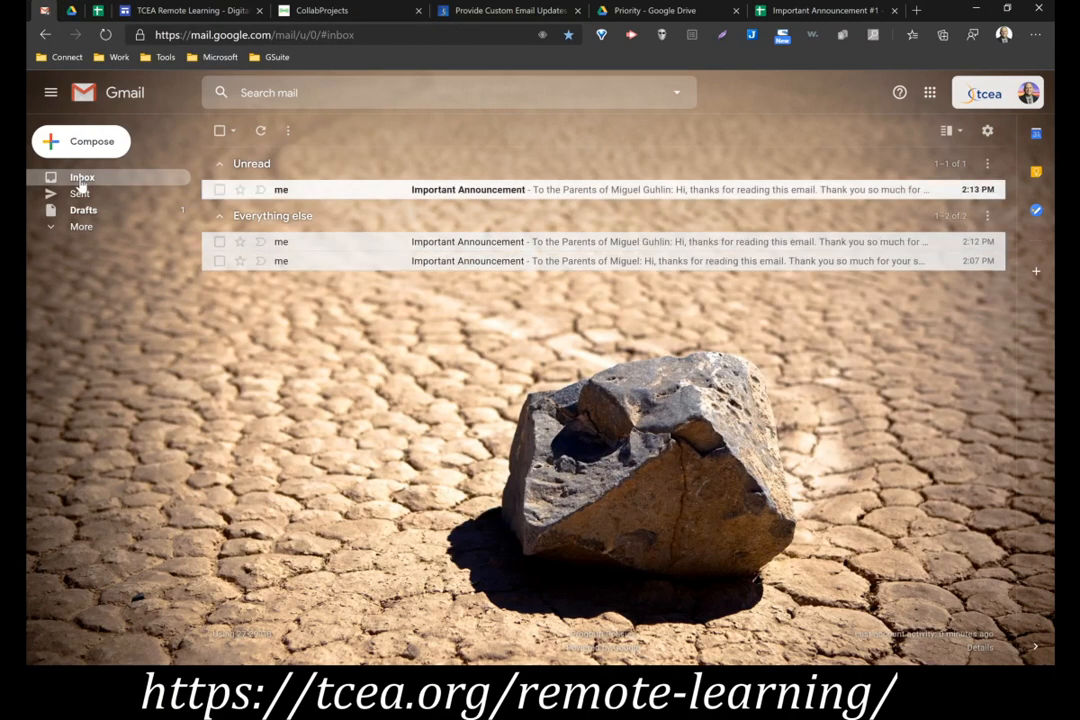
{"action": "left_click", "coordinate": [603, 190]}
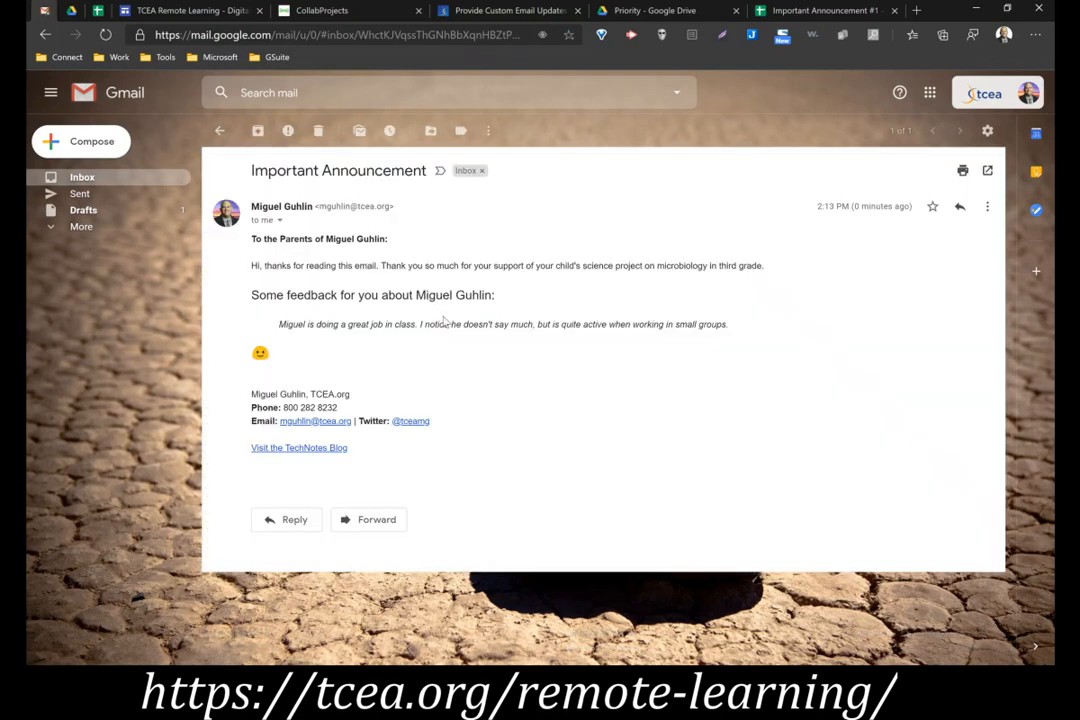
Return to the Important Announcement #1 sheet and check the Tracking Report and Merge status column for opened emails
{"action": "left_click", "coordinate": [815, 10]}
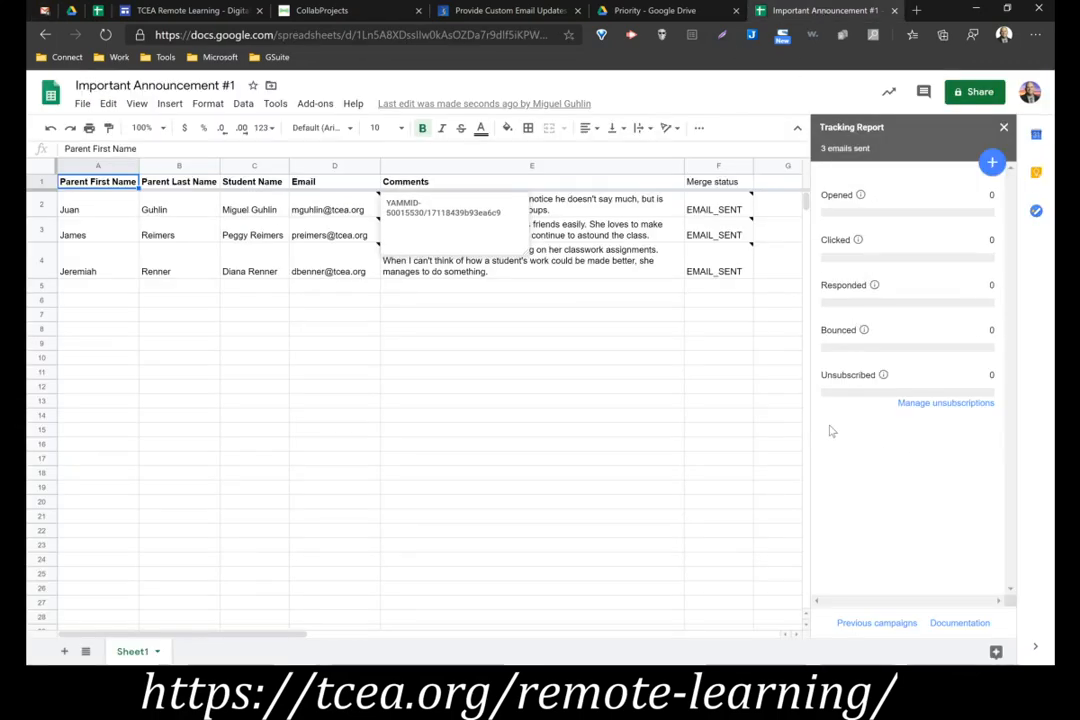
{"action": "left_click", "coordinate": [507, 399]}
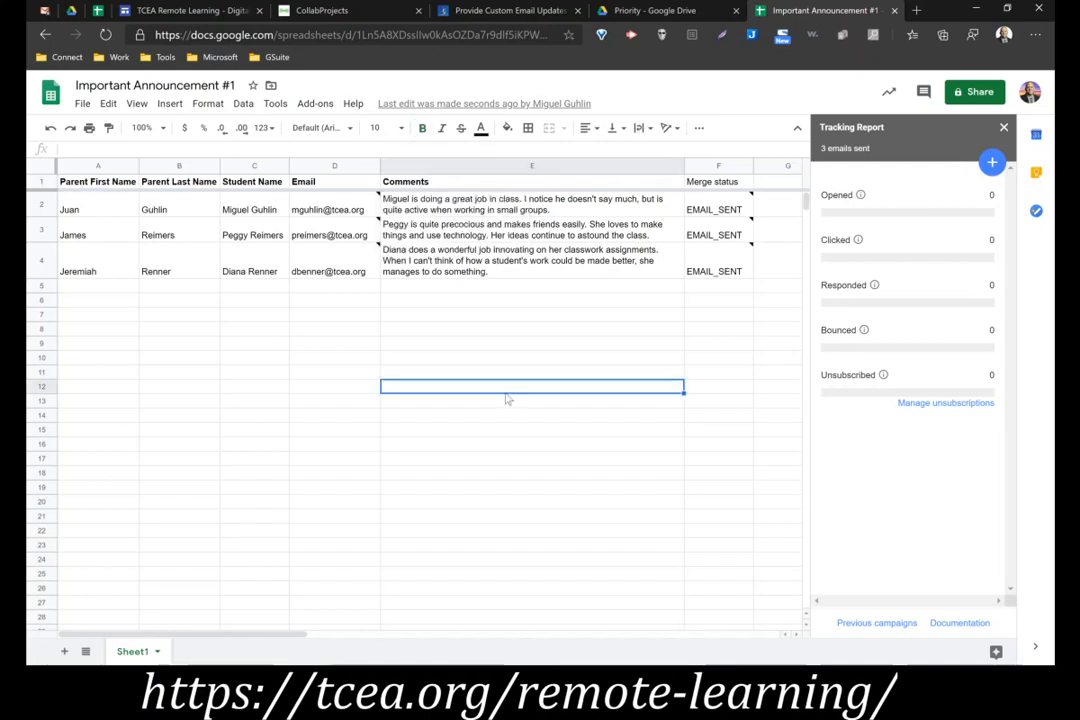
{"action": "left_click", "coordinate": [520, 316]}
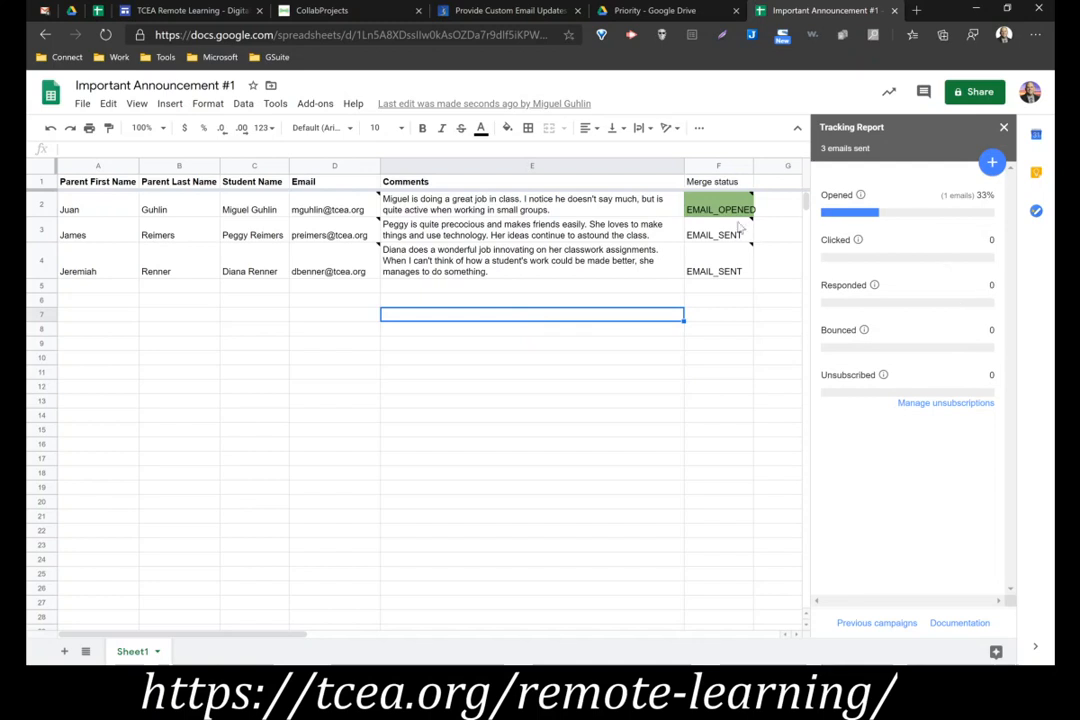
{"action": "mouse_move", "coordinate": [749, 220]}
Close the Tracking Report and examine the Form Mule and Email Parents sections, including the sample parent comment sheet, on the TCEA Remote Learning page
{"action": "left_click", "coordinate": [1004, 127]}
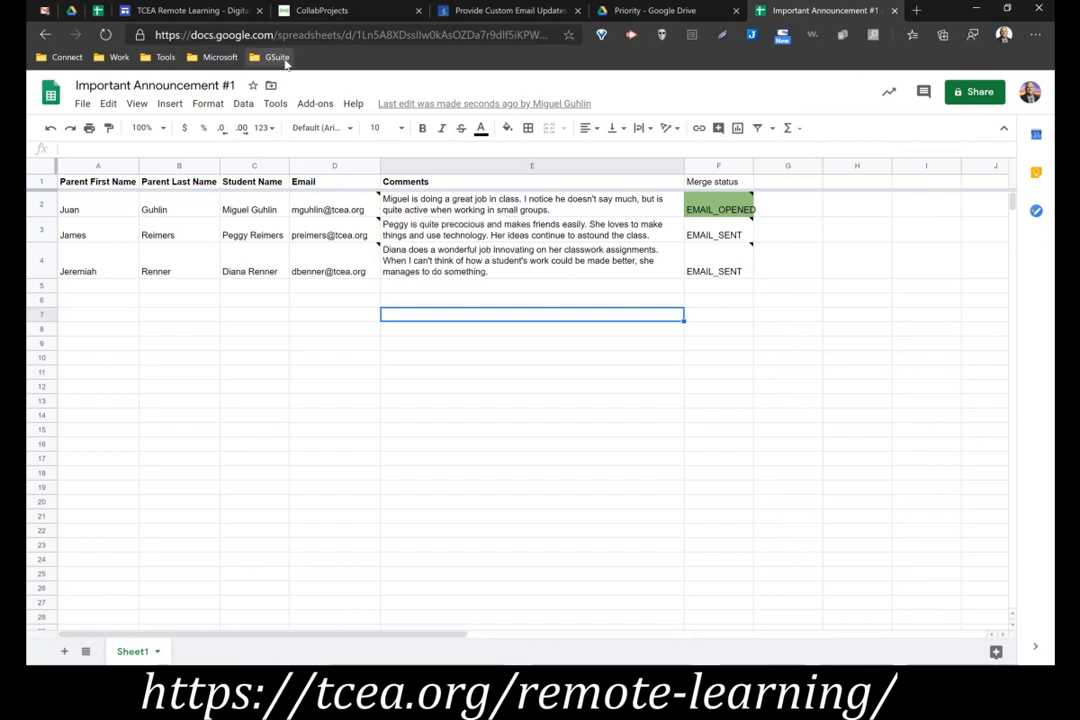
{"action": "left_click", "coordinate": [188, 10]}
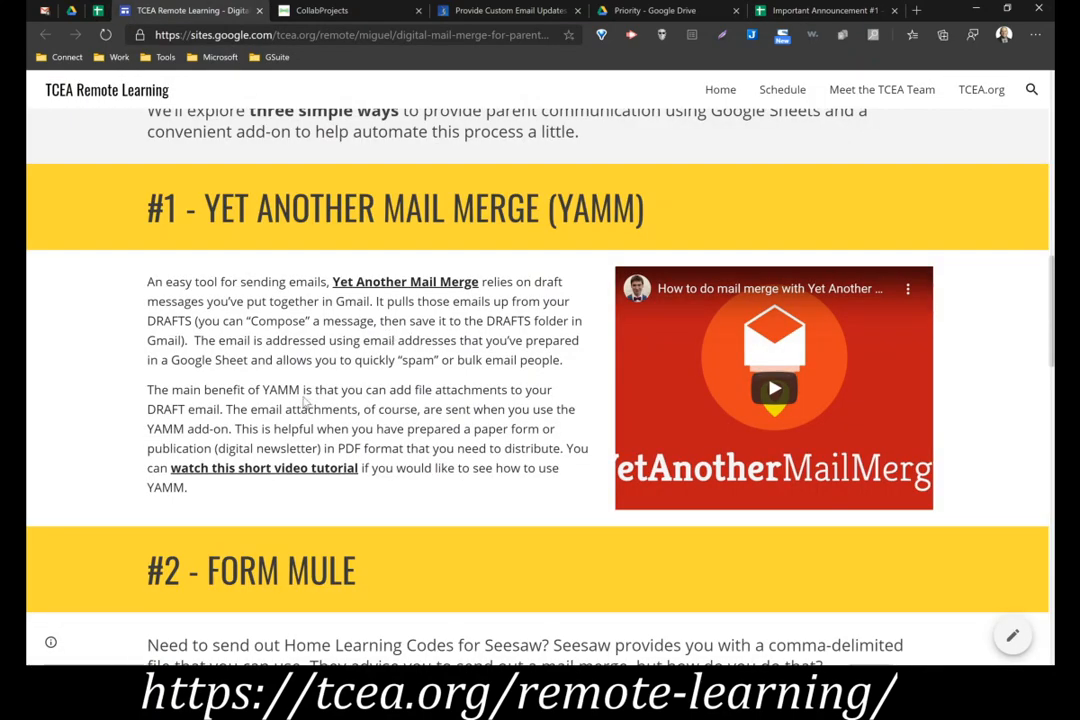
{"action": "scroll", "coordinate": [304, 401], "scroll_direction": "down", "scroll_amount": 4}
{"action": "scroll", "coordinate": [304, 401], "scroll_direction": "up", "scroll_amount": 1}
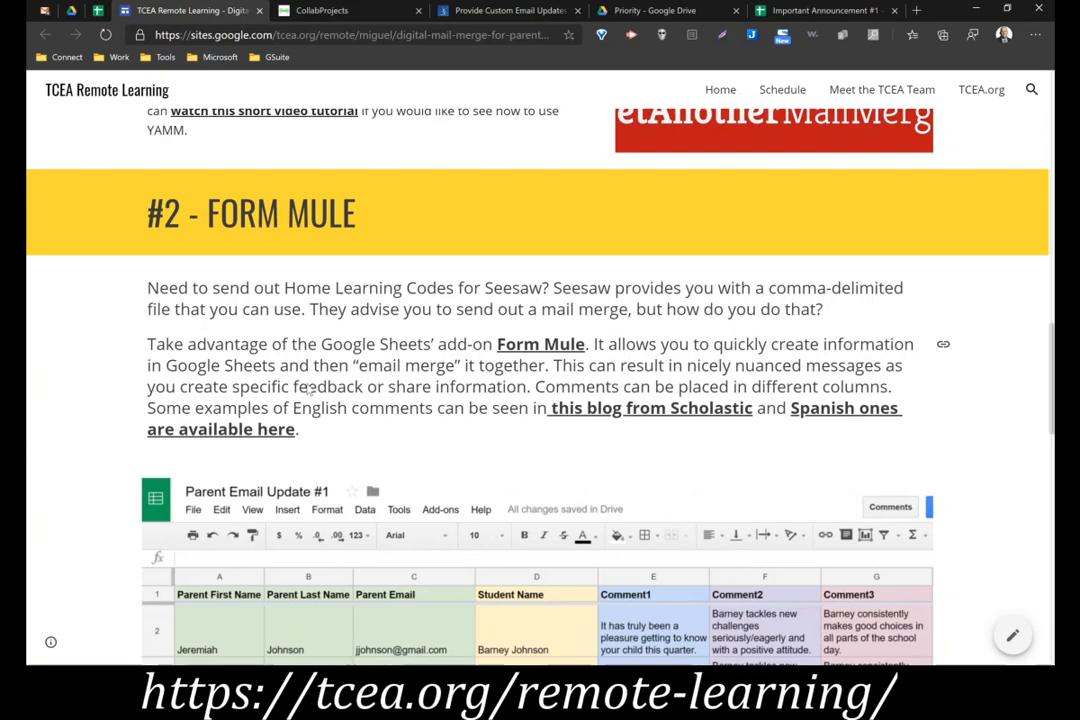
{"action": "scroll", "coordinate": [393, 471], "scroll_direction": "down", "scroll_amount": 4}
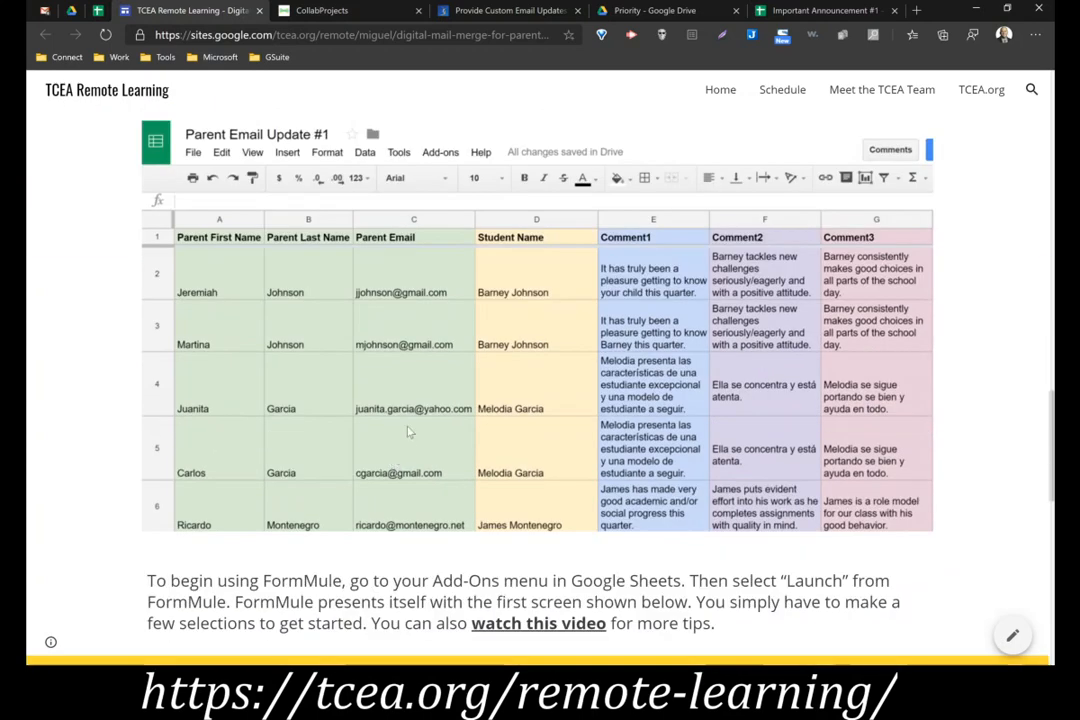
{"action": "scroll", "coordinate": [311, 372], "scroll_direction": "down", "scroll_amount": 2}
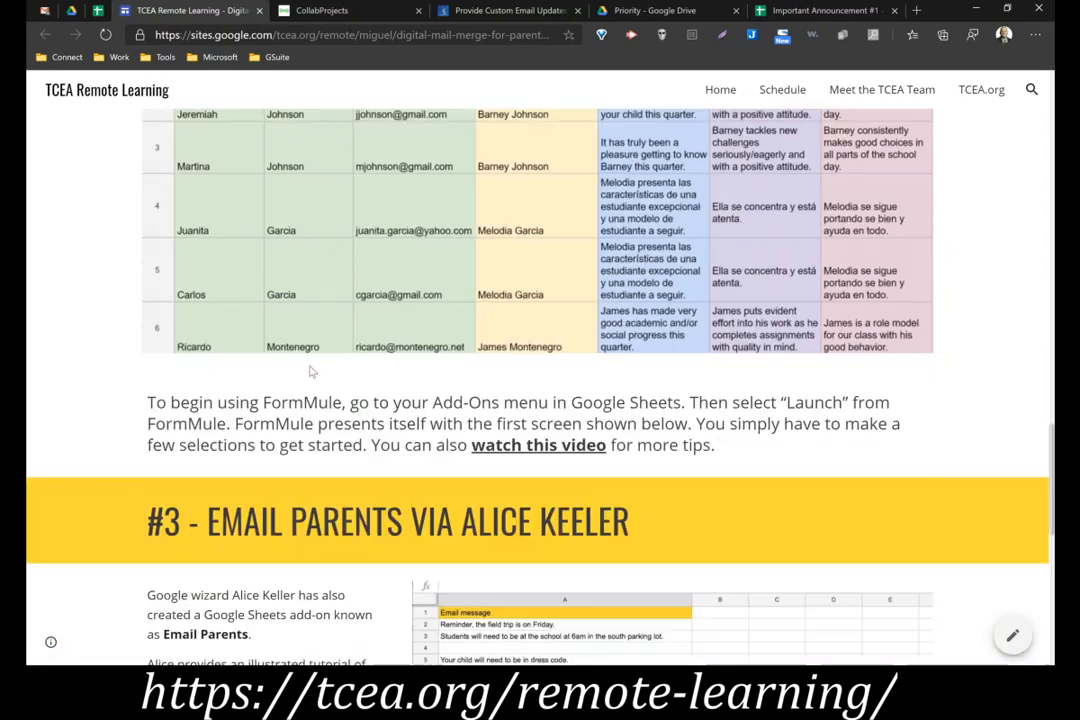
{"action": "scroll", "coordinate": [311, 372], "scroll_direction": "up", "scroll_amount": 2}
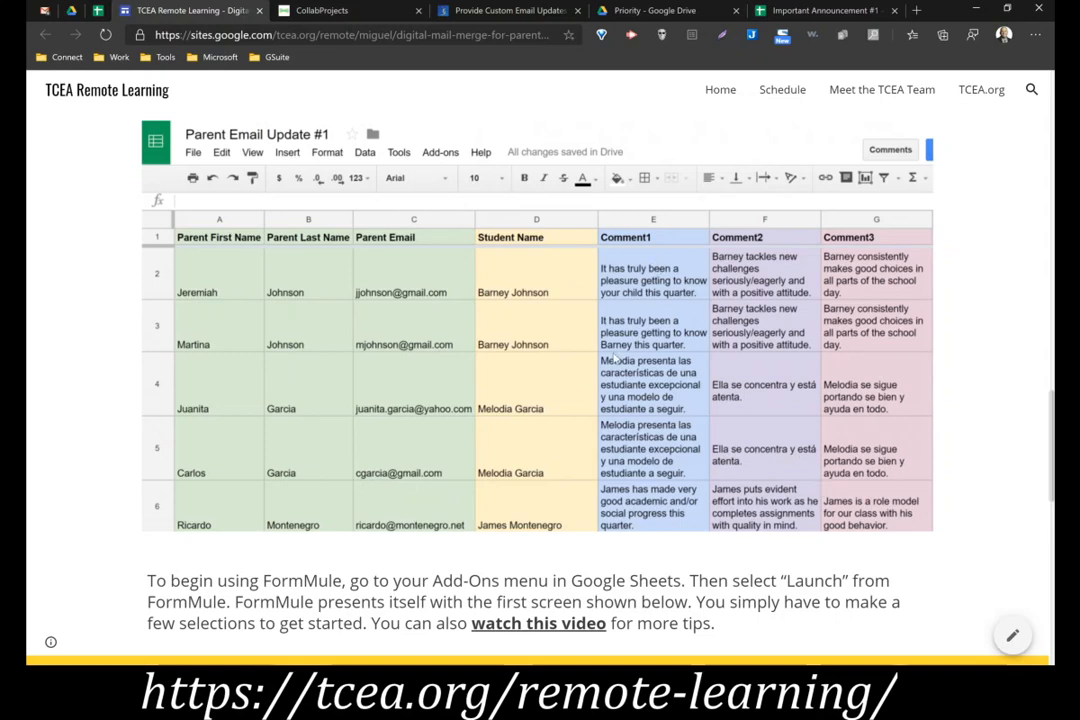
{"action": "scroll", "coordinate": [618, 385], "scroll_direction": "down", "scroll_amount": 2}
{"action": "scroll", "coordinate": [618, 380], "scroll_direction": "up", "scroll_amount": 3}
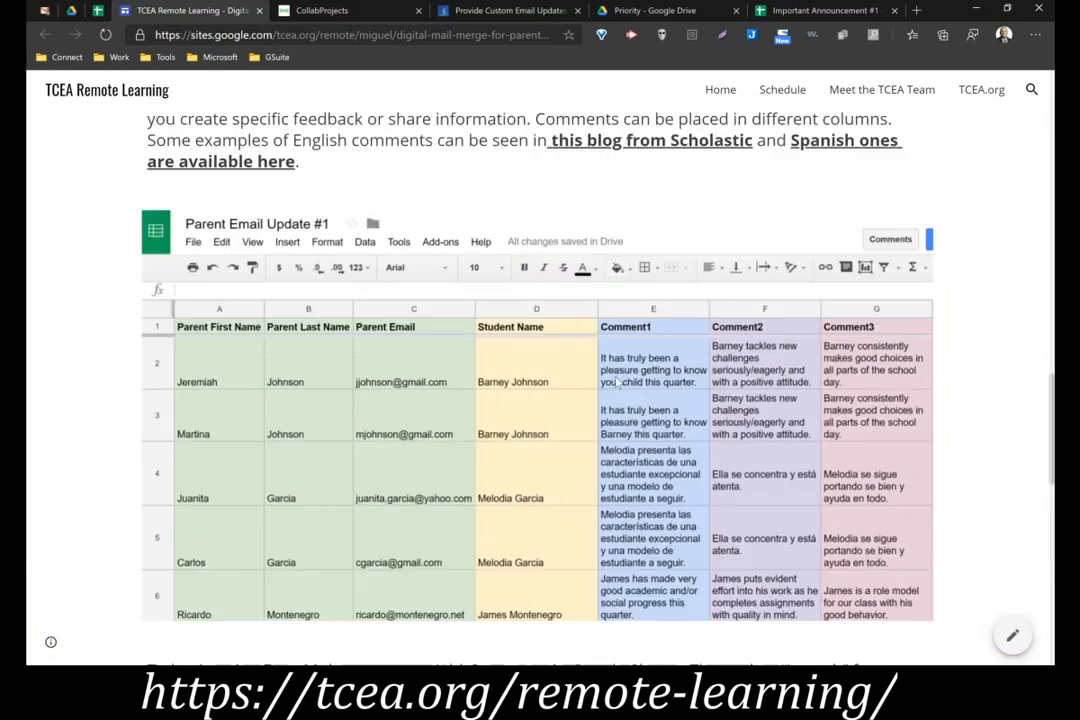
{"action": "scroll", "coordinate": [617, 381], "scroll_direction": "up", "scroll_amount": 5}
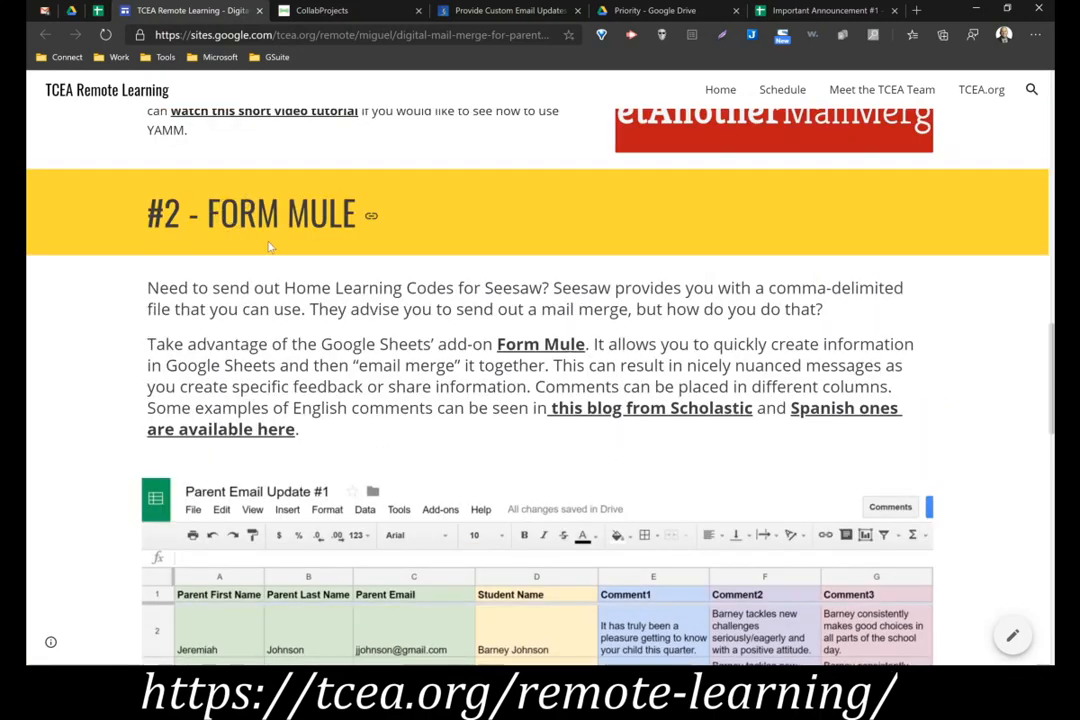
{"action": "scroll", "coordinate": [338, 283], "scroll_direction": "down", "scroll_amount": 6}
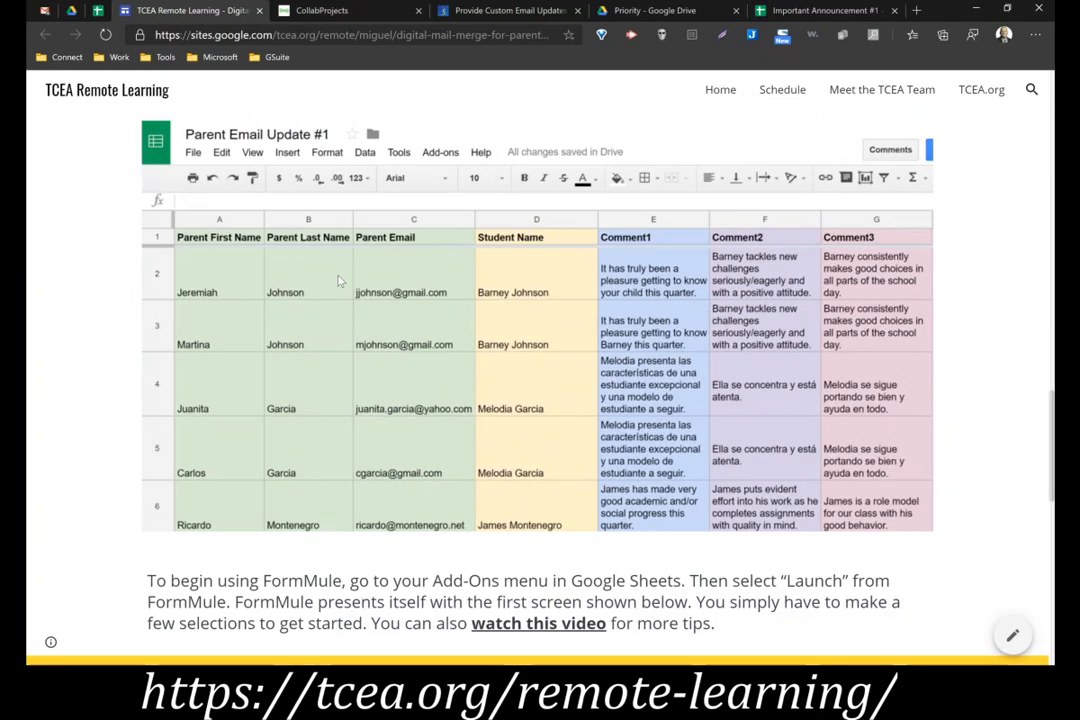
{"action": "scroll", "coordinate": [340, 282], "scroll_direction": "down", "scroll_amount": 3}
{"action": "scroll", "coordinate": [338, 281], "scroll_direction": "up", "scroll_amount": 1}
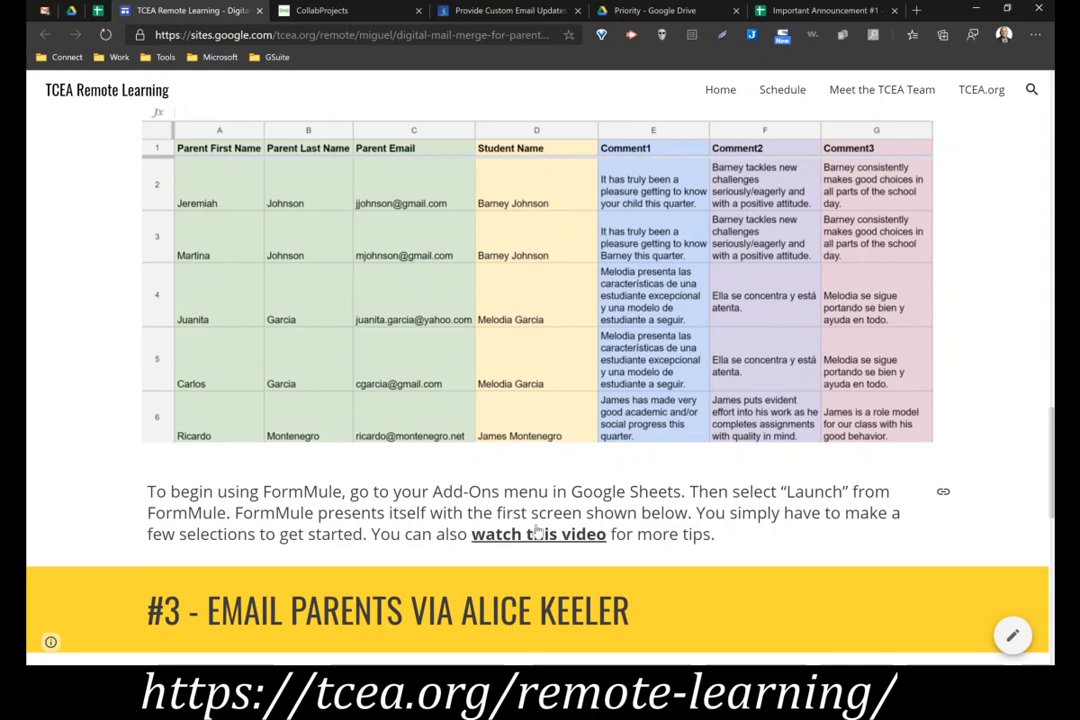
{"action": "scroll", "coordinate": [537, 533], "scroll_direction": "down", "scroll_amount": 5}
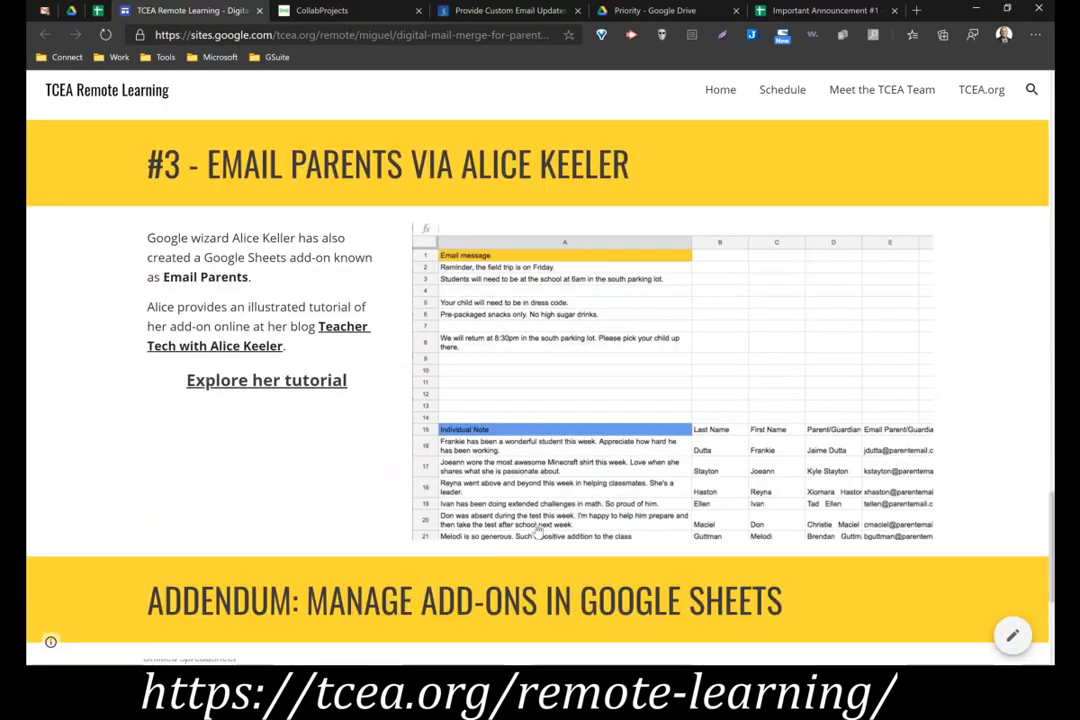